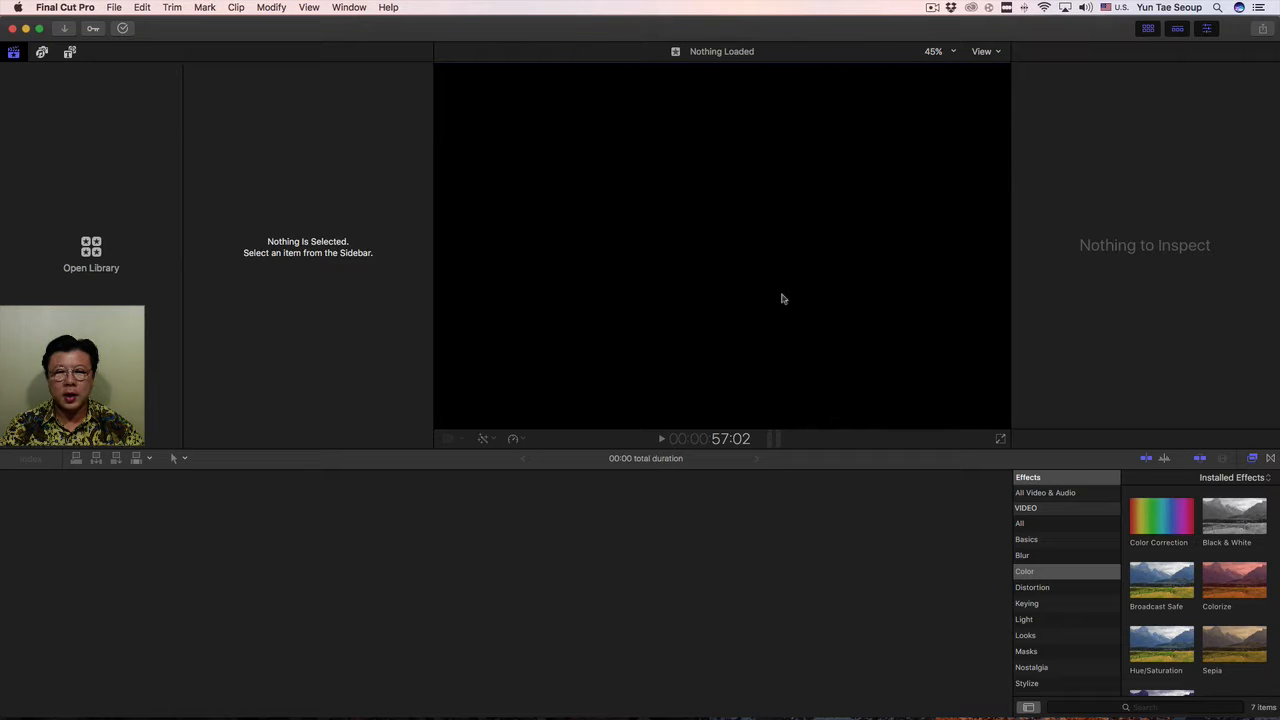
Start creating a new library and select its default name for replacement.
right_click(86, 182)
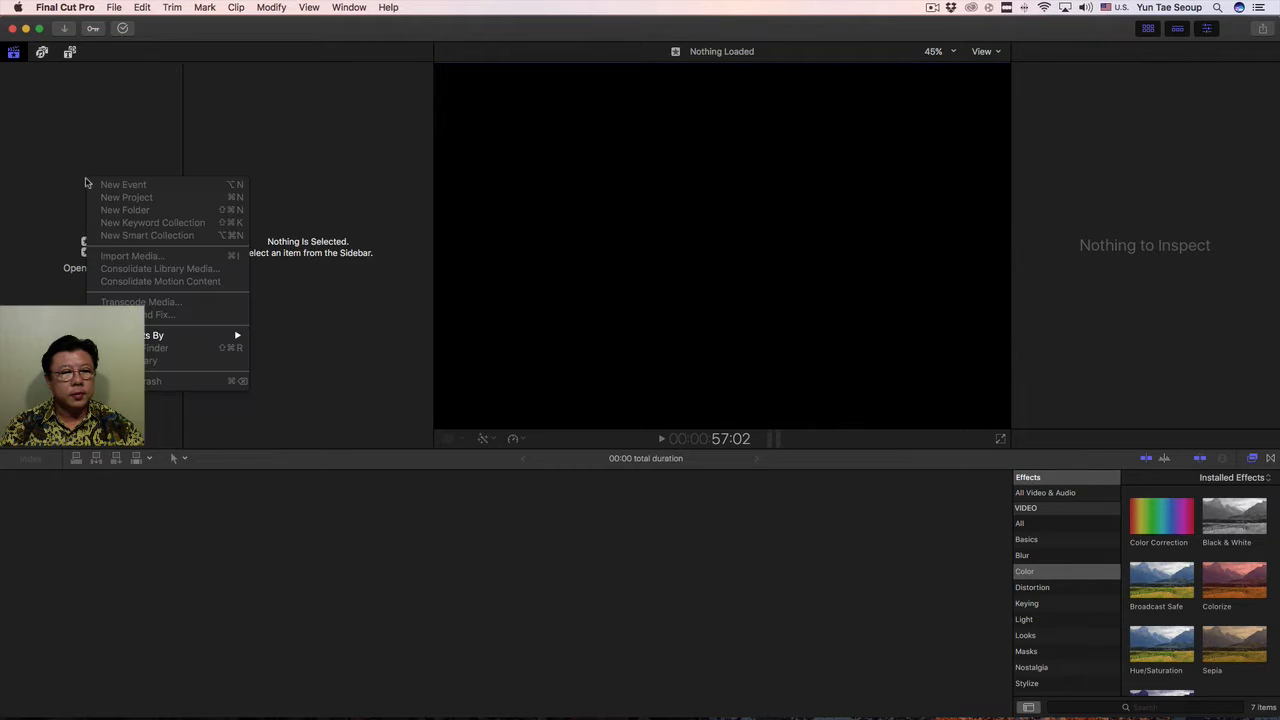
left_click(57, 224)
left_click(116, 8)
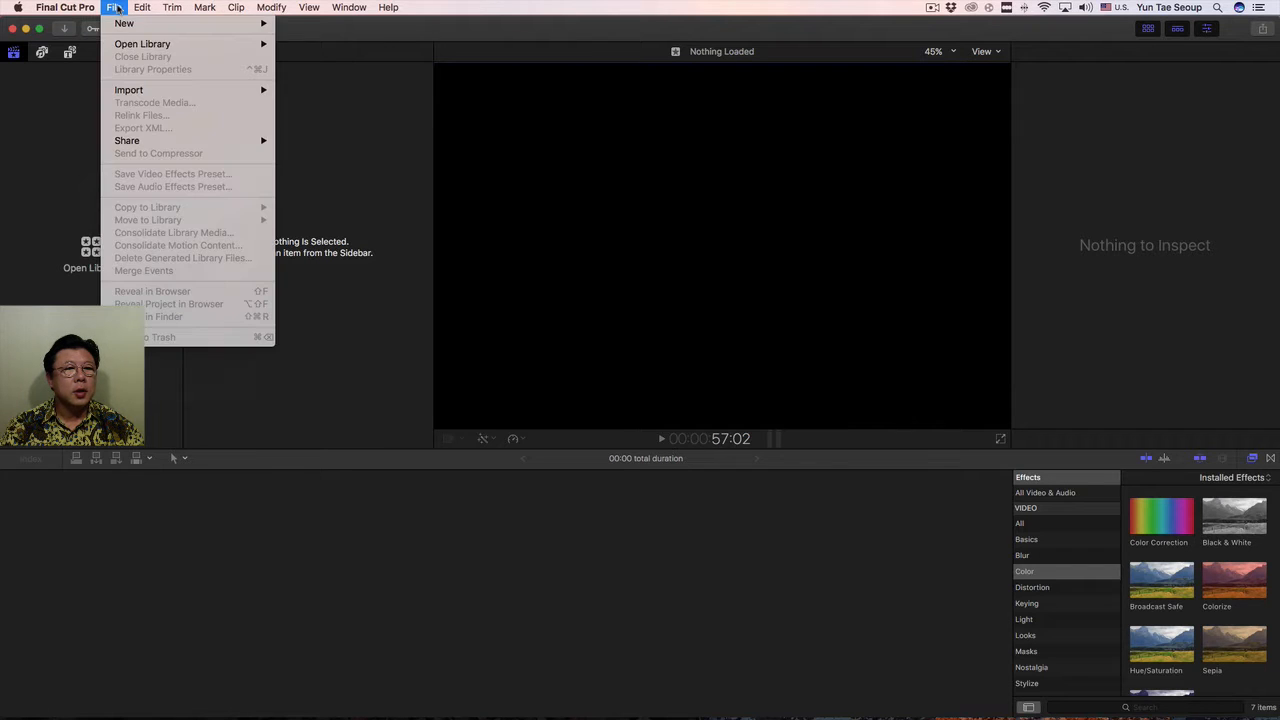
mouse_move(151, 46)
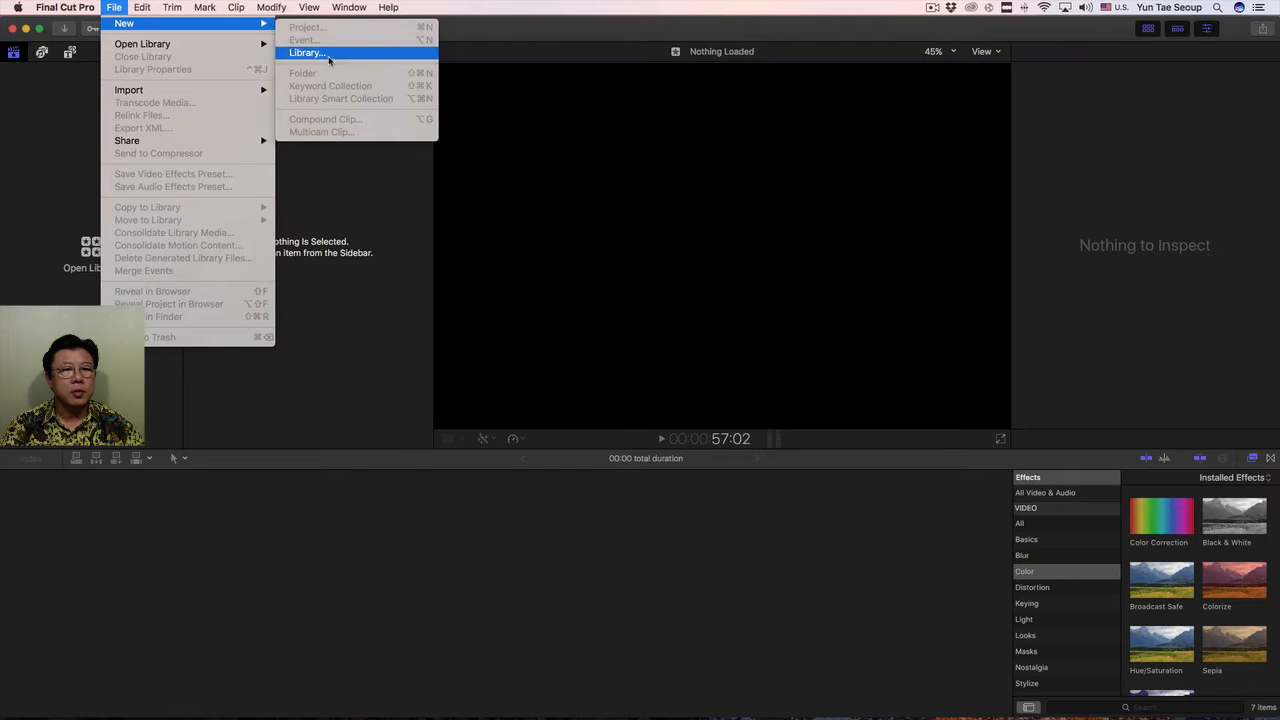
left_click(328, 53)
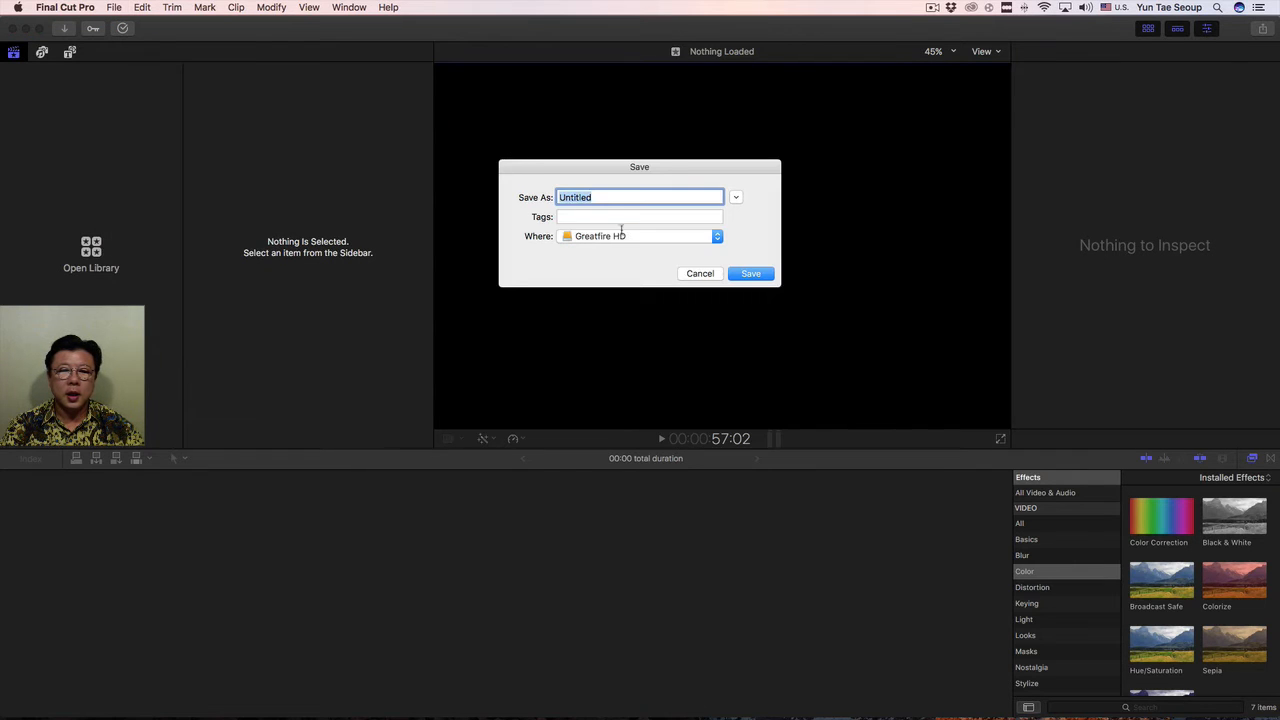
left_click(604, 197)
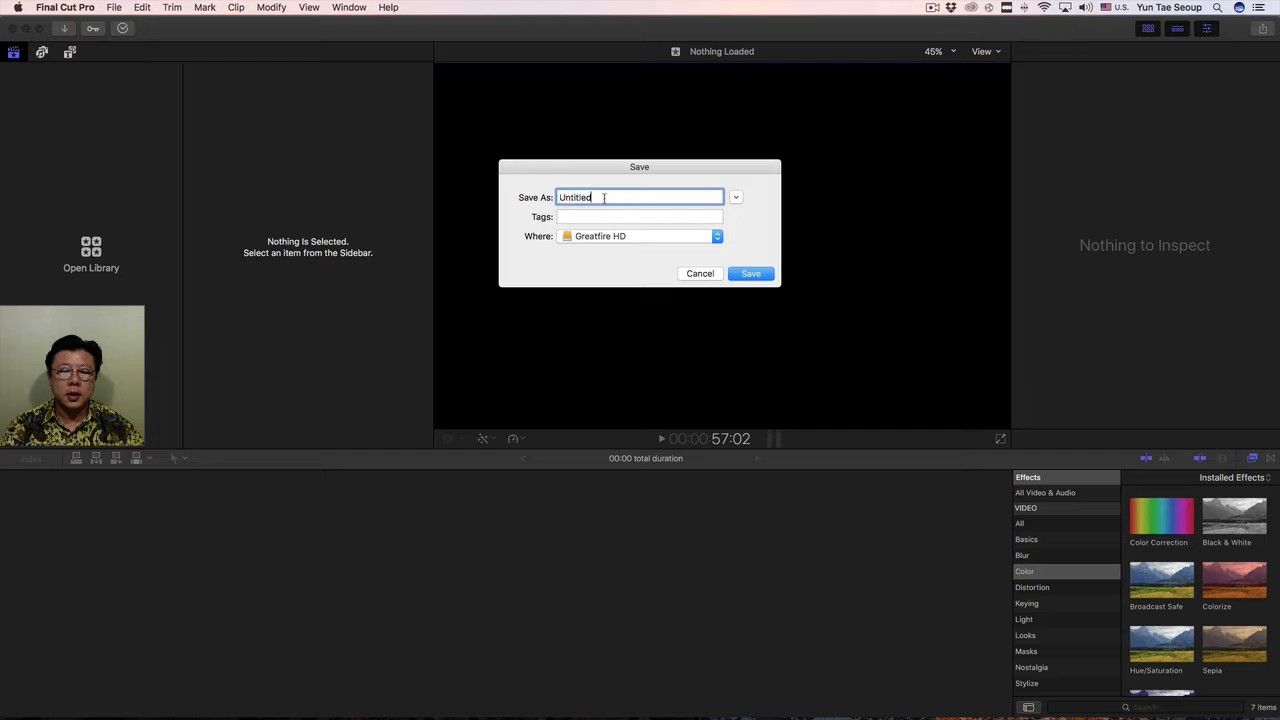
double_click(604, 197)
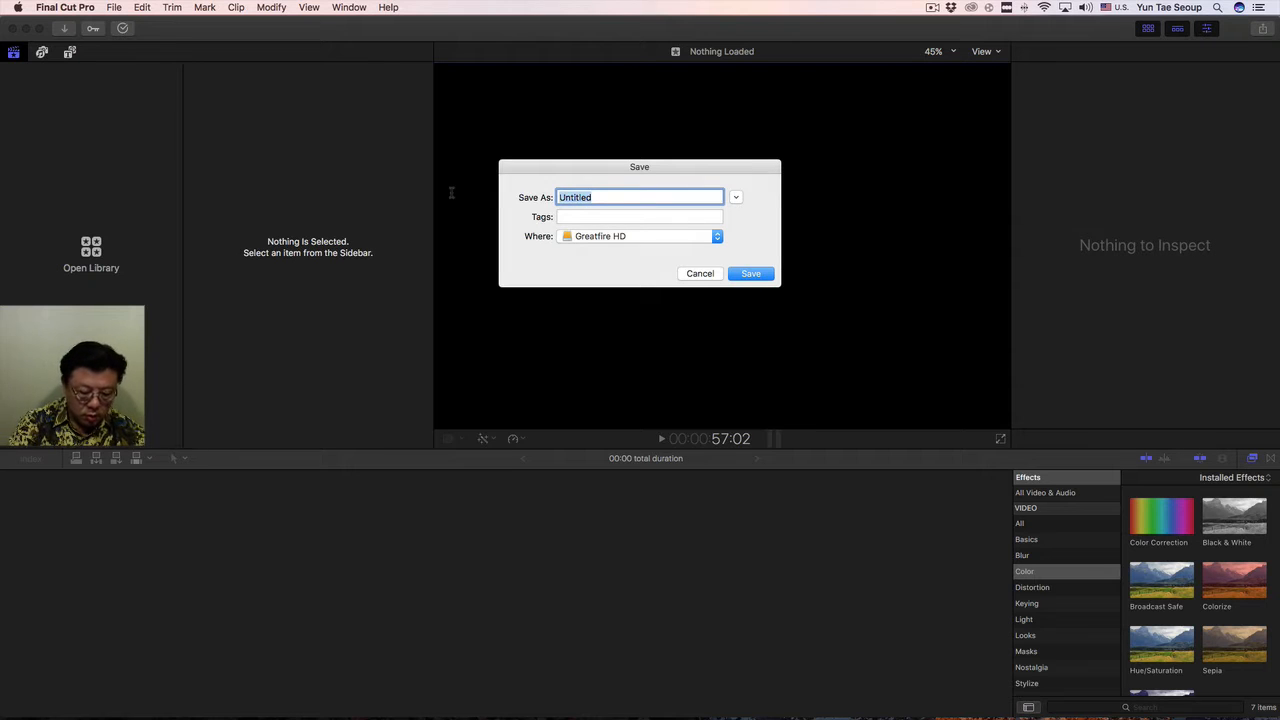
key("ctrl+space")
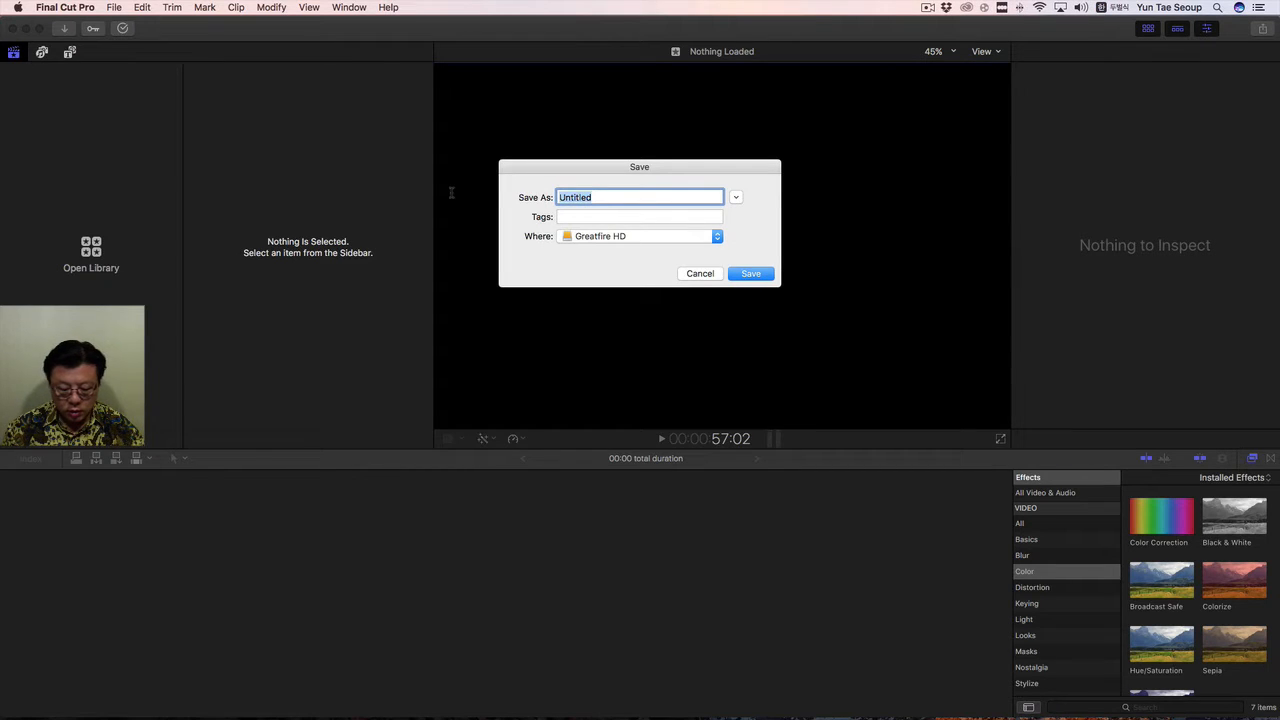
type("ㅠㅣㅕㄷ")
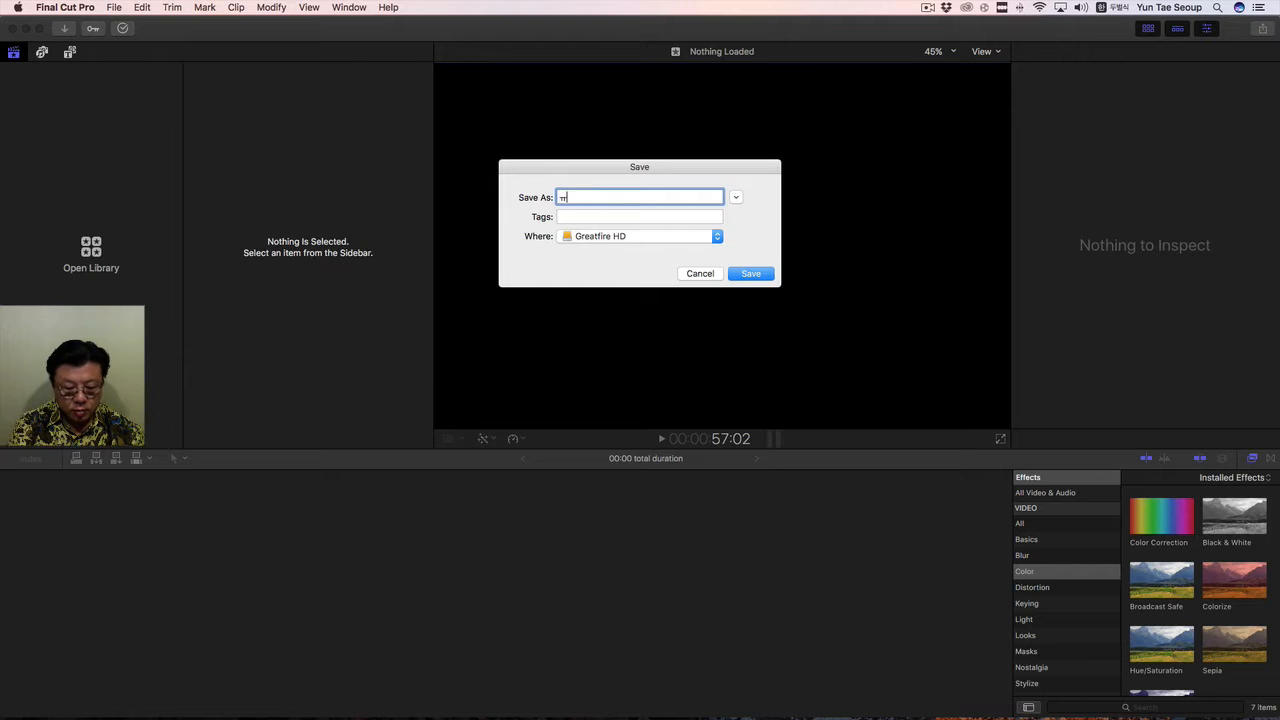
key("BackSpace")
key("BackSpace")
key("BackSpace")
key("BackSpace")
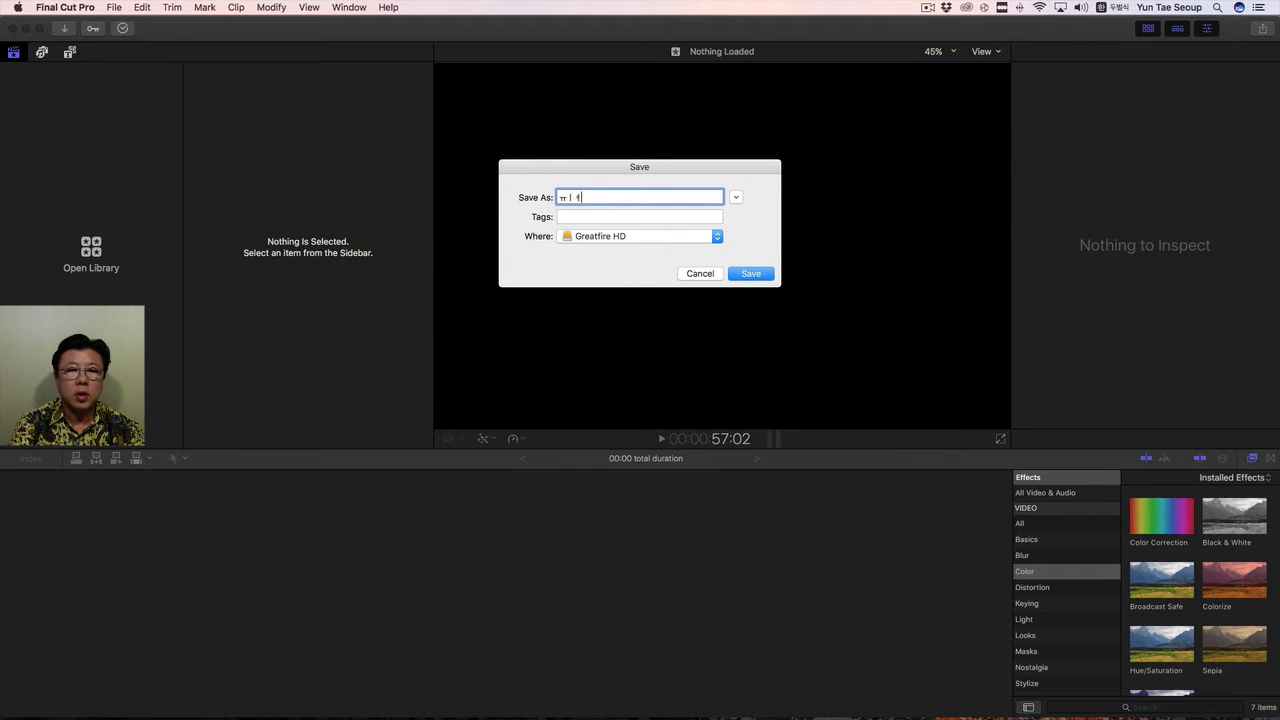
key("ctrl+space")
Name the new library Blue and save it on the Greatfire HD drive.
type("Blue")
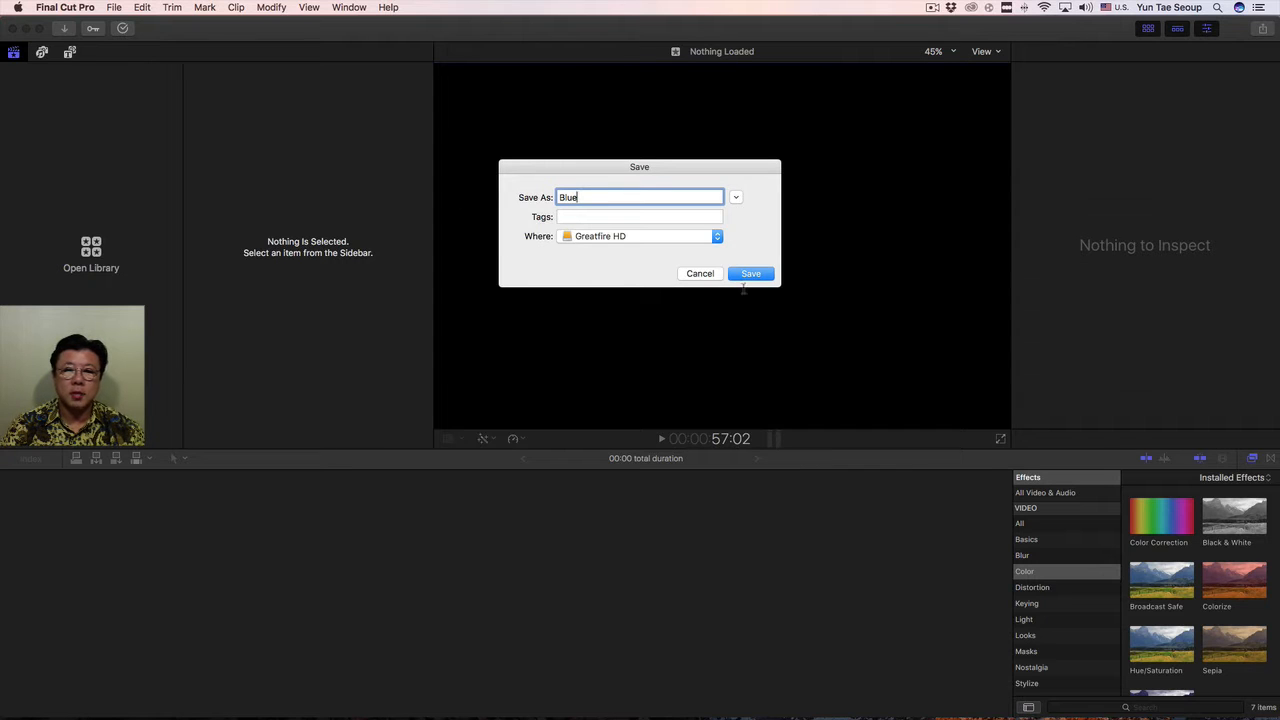
left_click(769, 274)
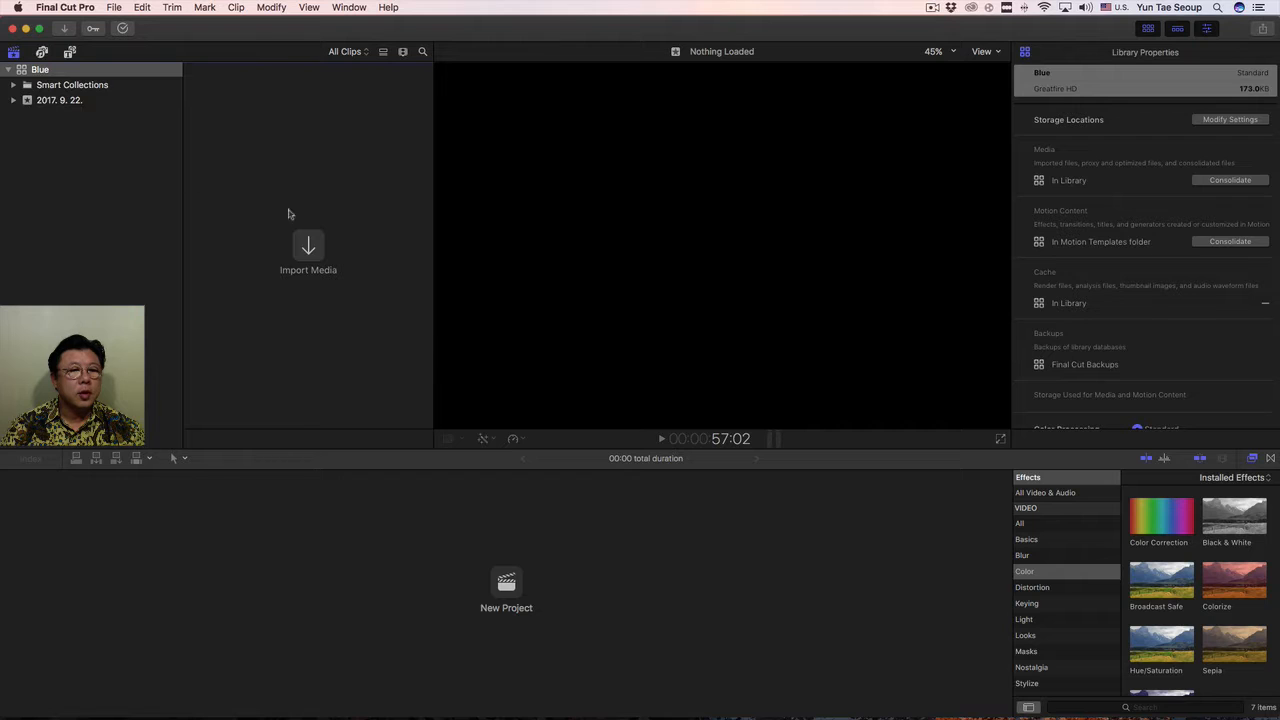
Start a media import and expand the Media subfolder inside 삼총사 Media on the Greatfire HD drive.
left_click(310, 247)
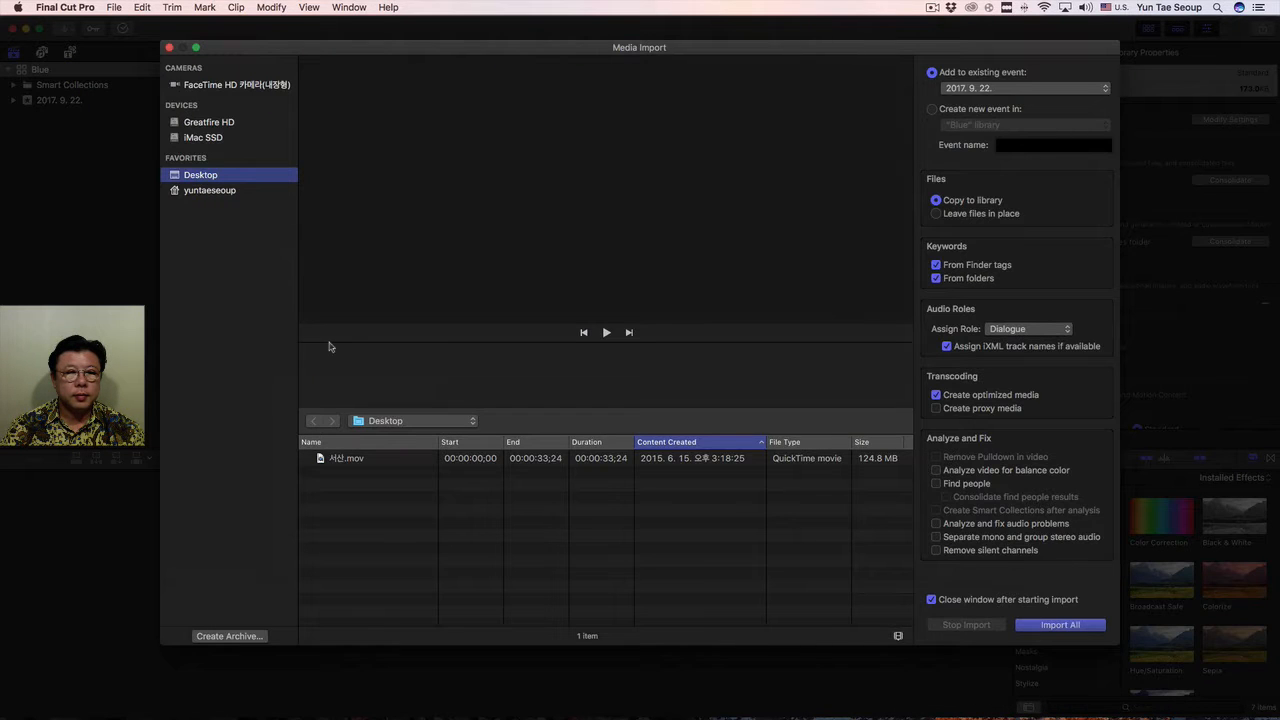
left_click(226, 141)
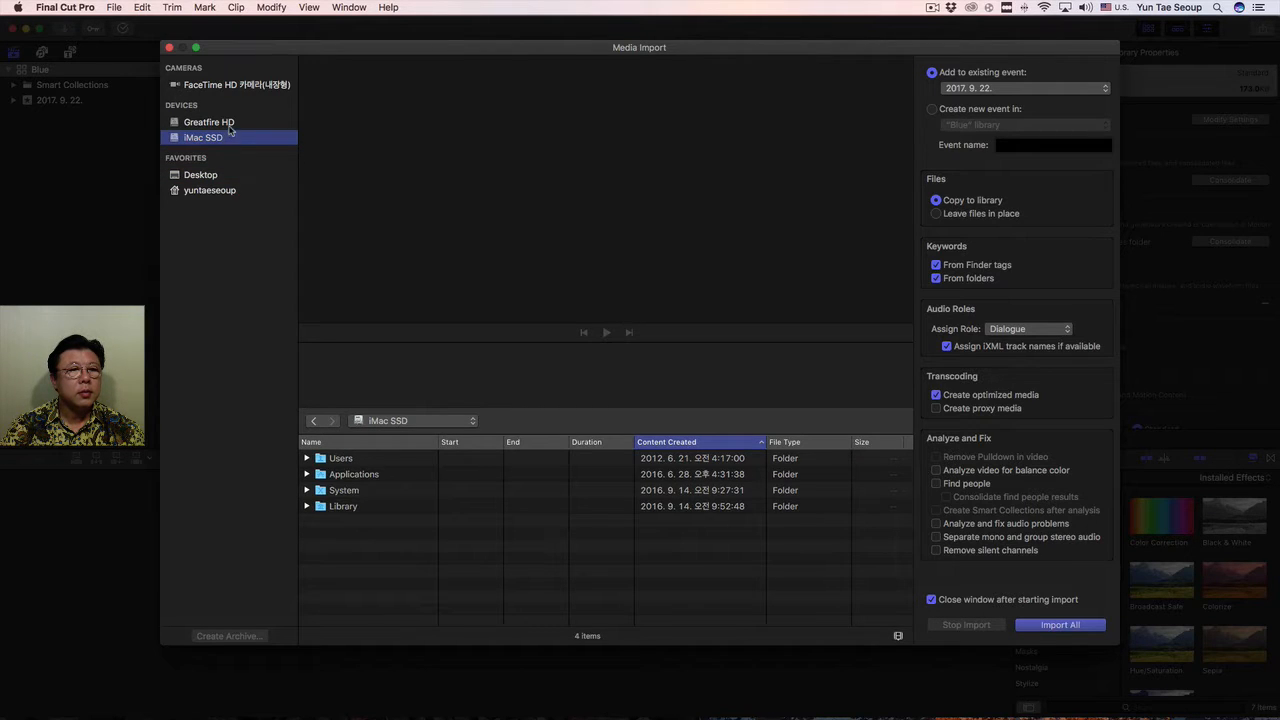
left_click(233, 124)
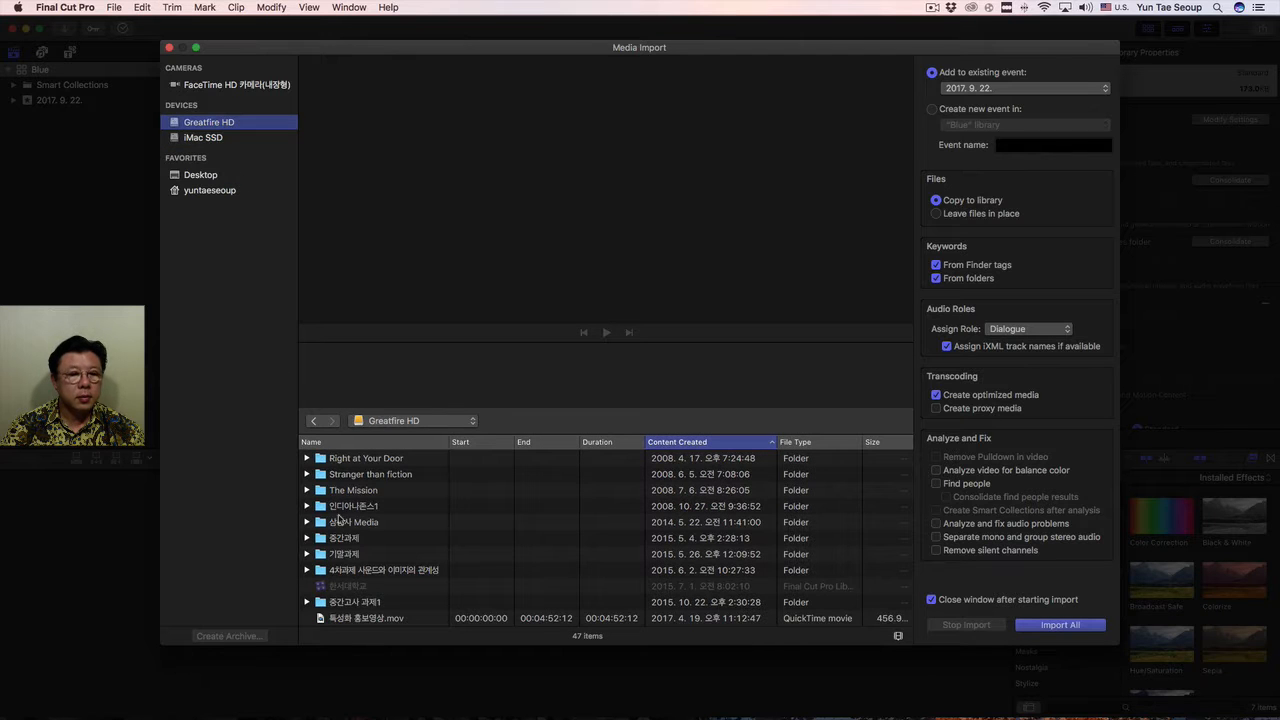
scroll(374, 545, "down", 2)
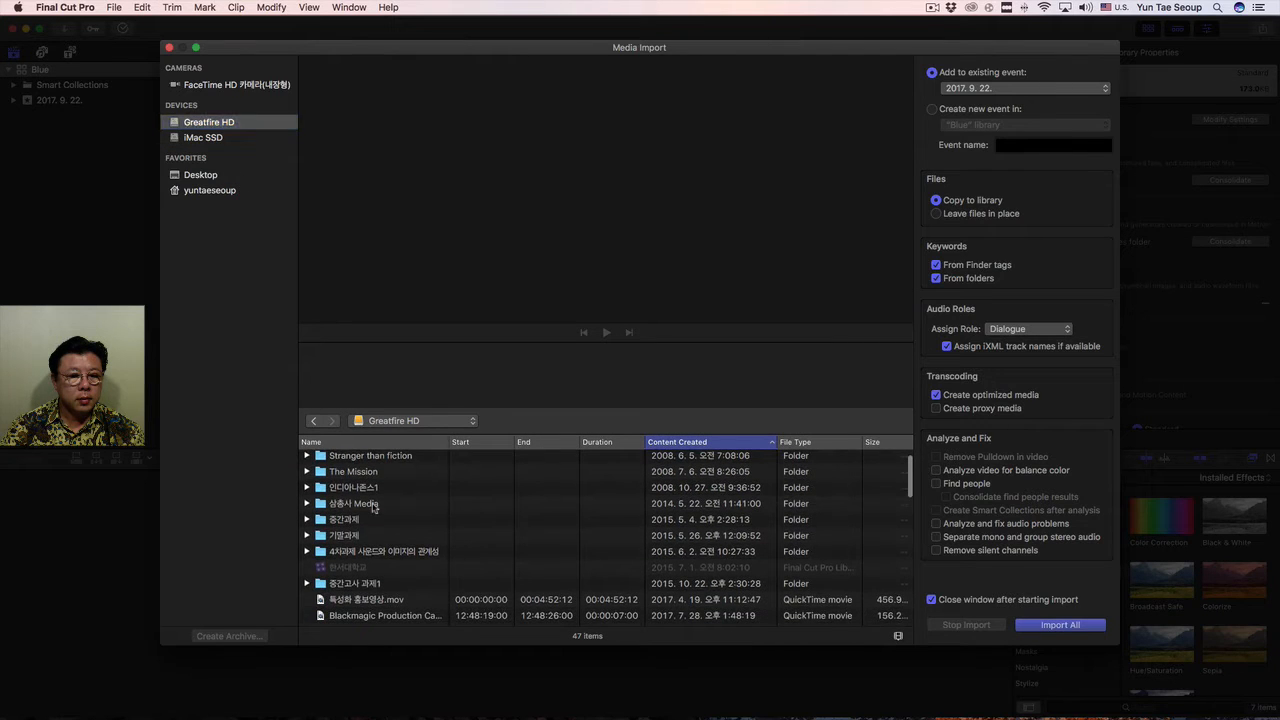
left_click(375, 505)
left_click(306, 504)
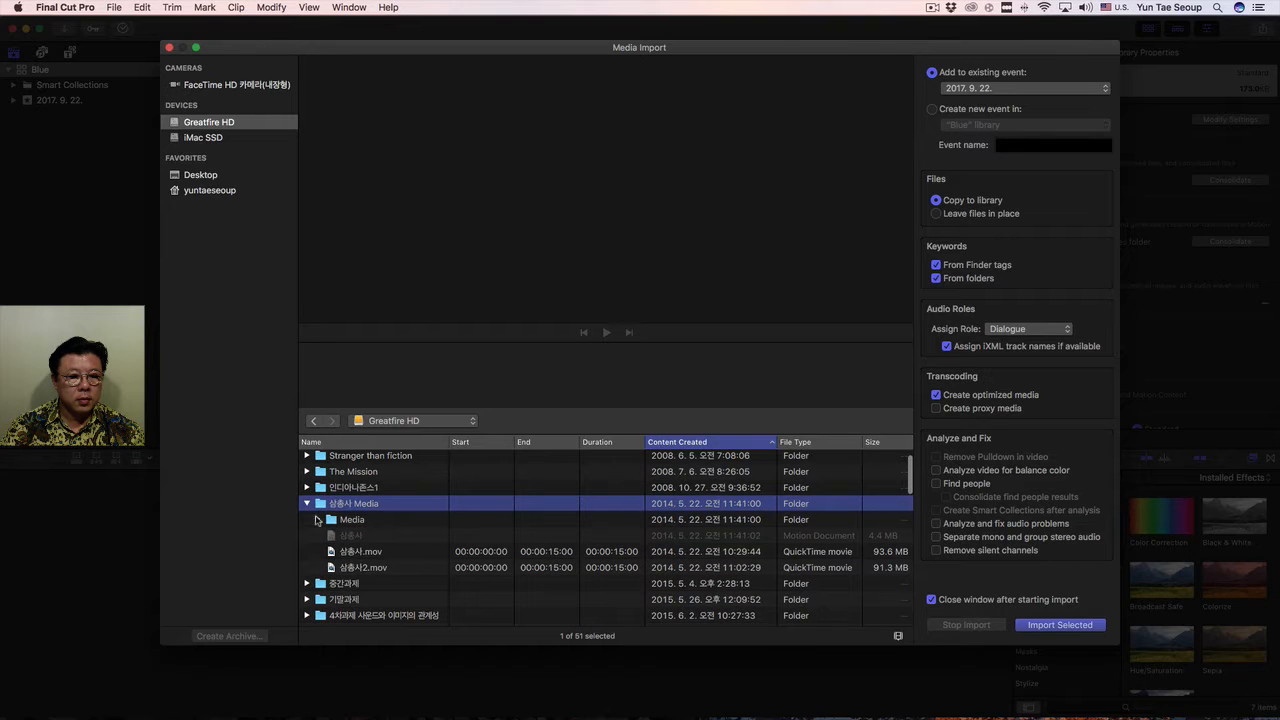
left_click(317, 519)
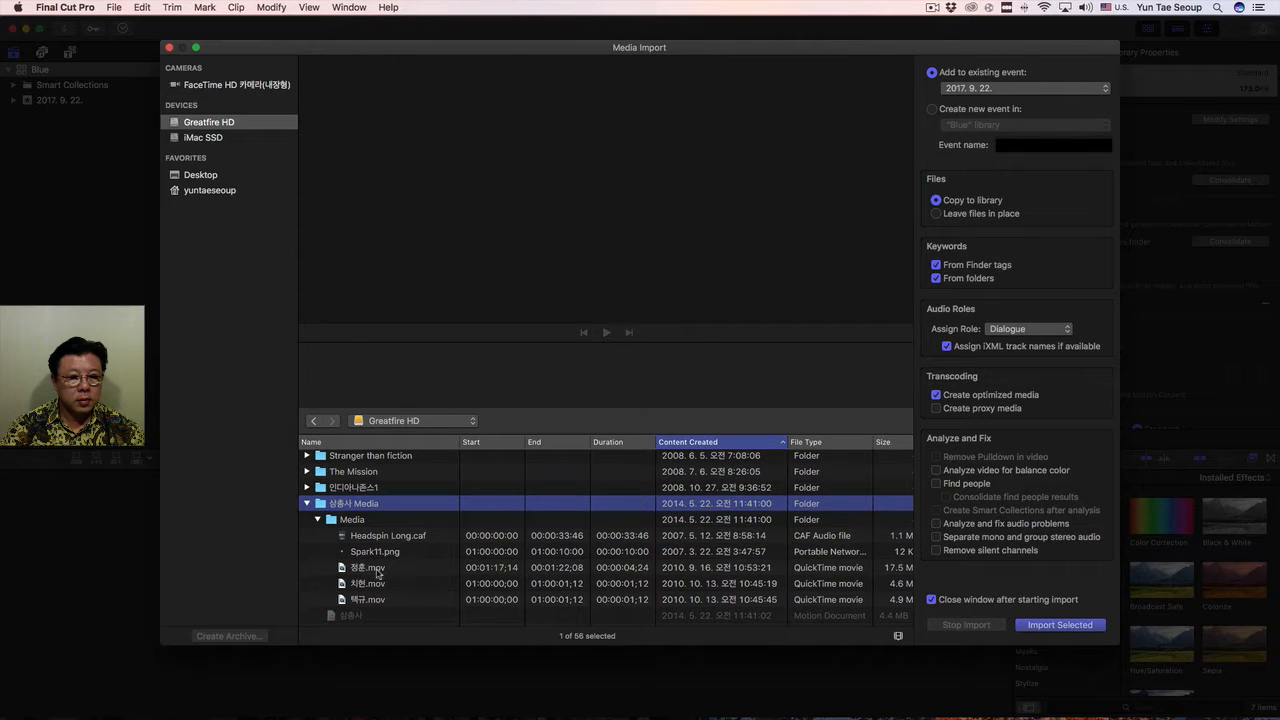
Import the three QuickTime green-screen clips from the Media subfolder into the 2017. 9. 22. event, copying them to the library.
left_click(379, 570)
left_click(378, 585, "shift")
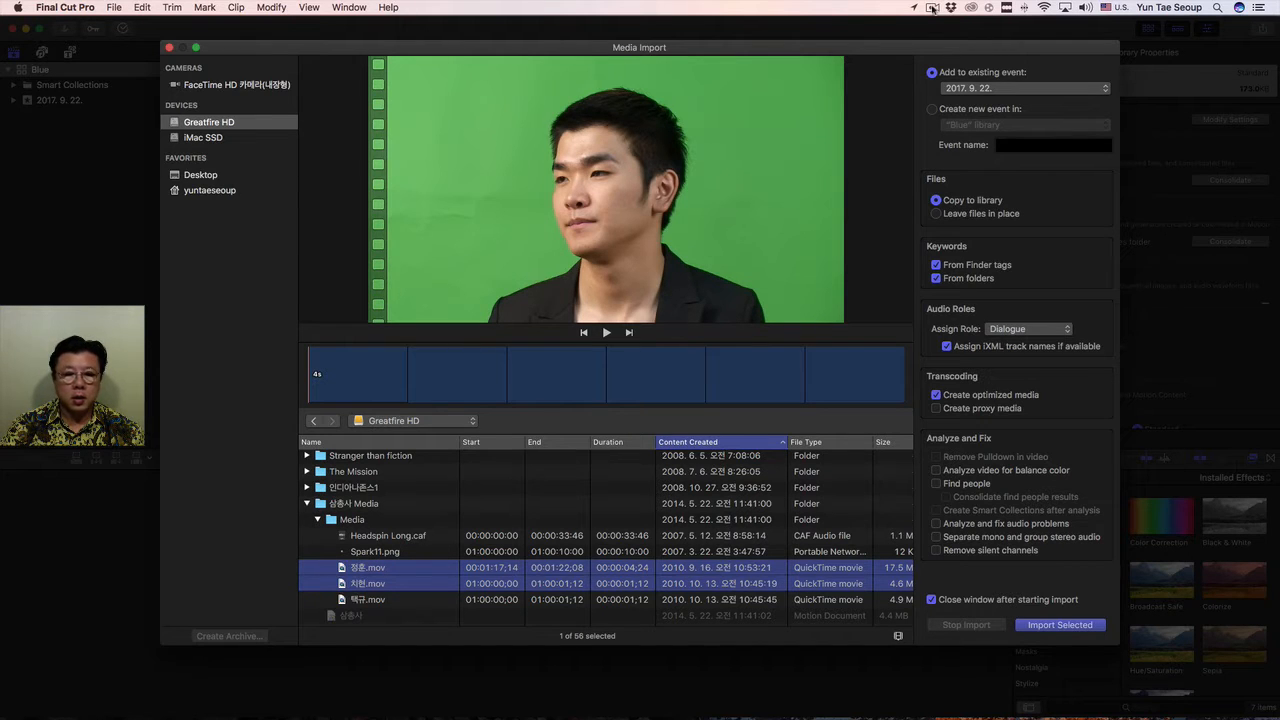
left_click(470, 598)
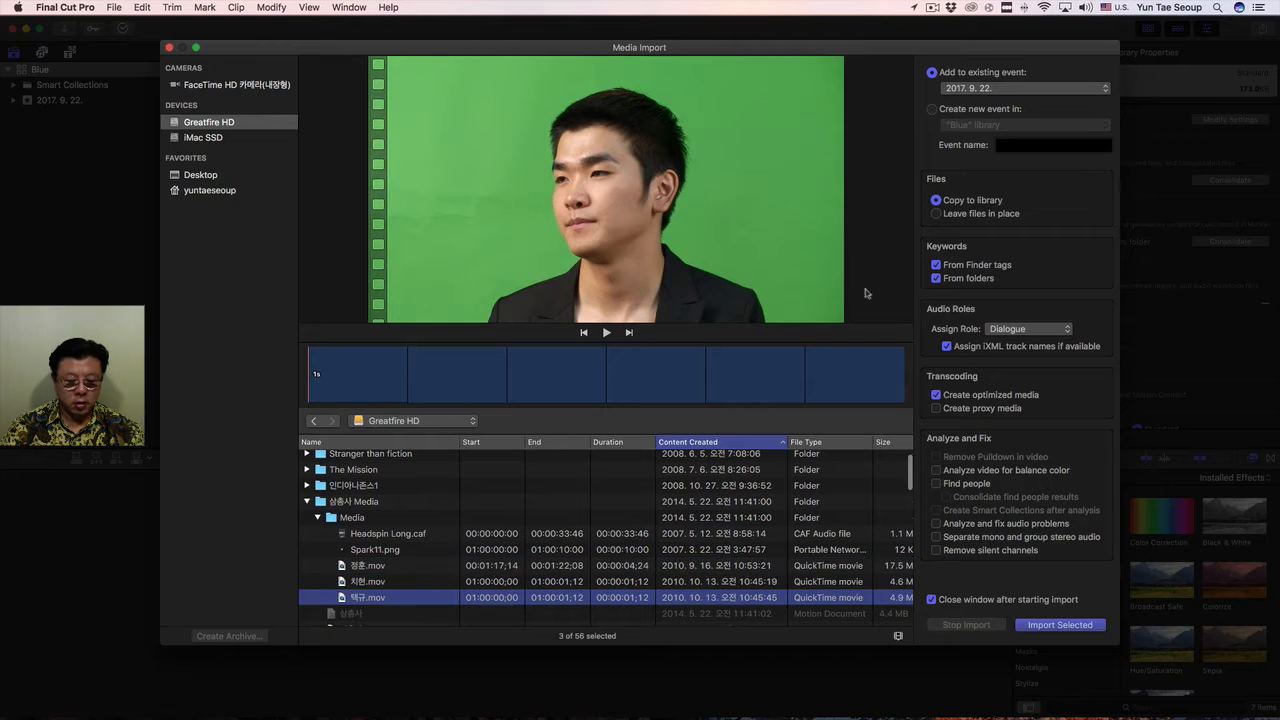
left_click(933, 10)
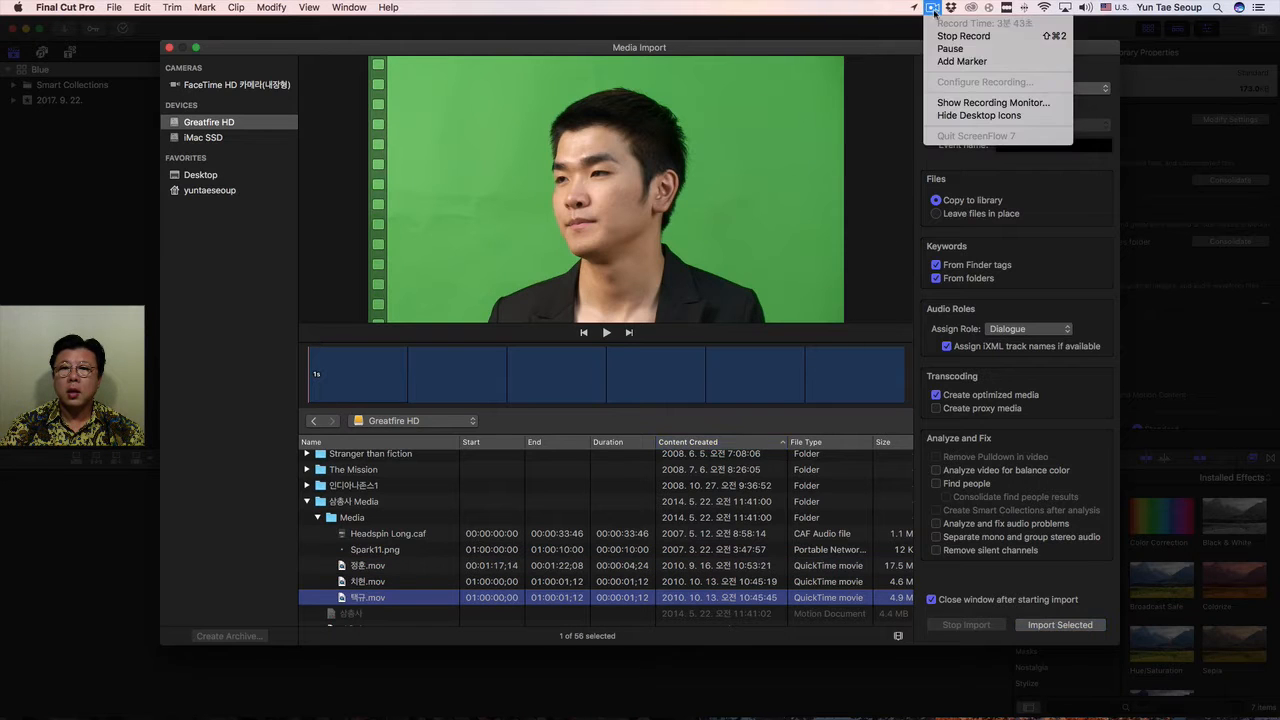
left_click(950, 48)
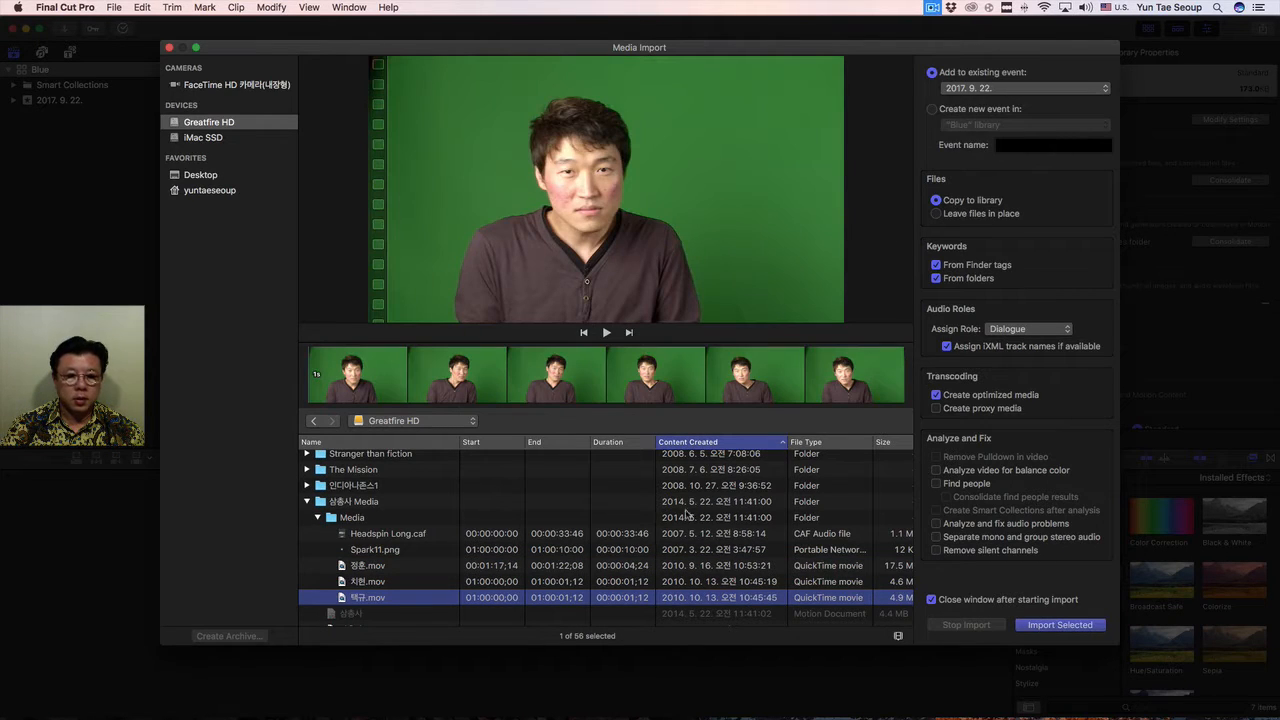
left_click(382, 567, "shift")
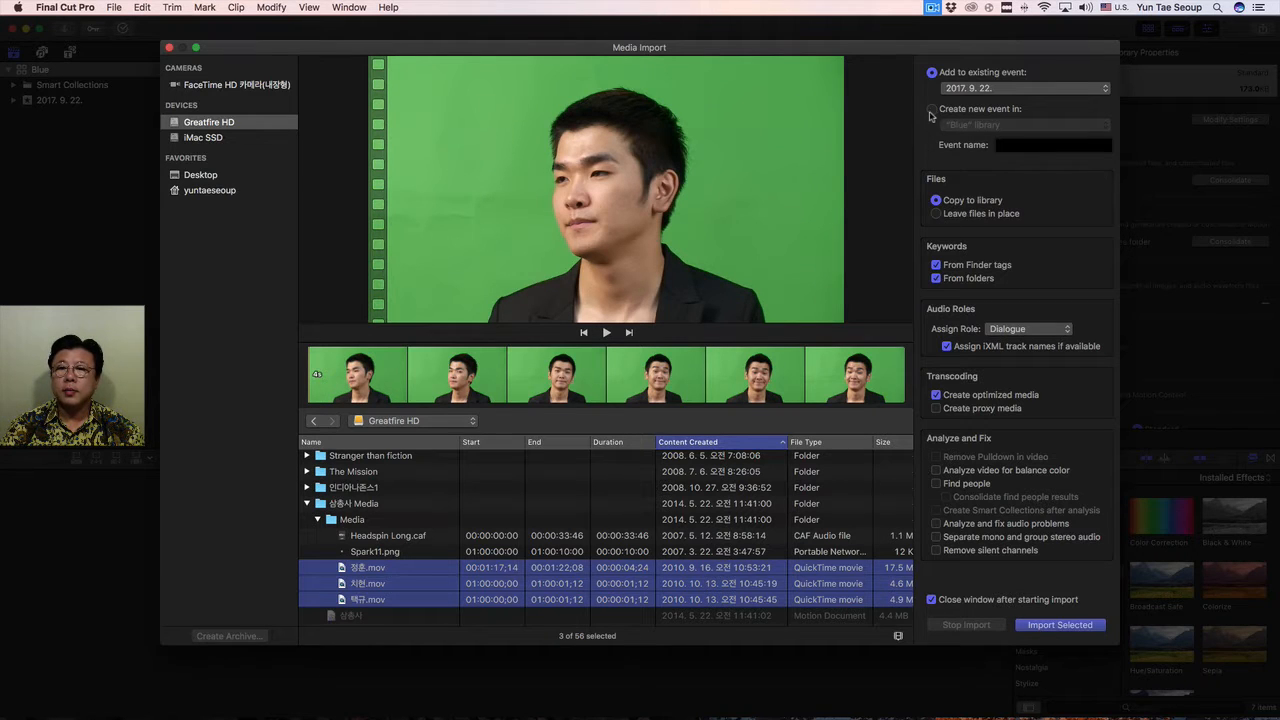
left_click(1069, 631)
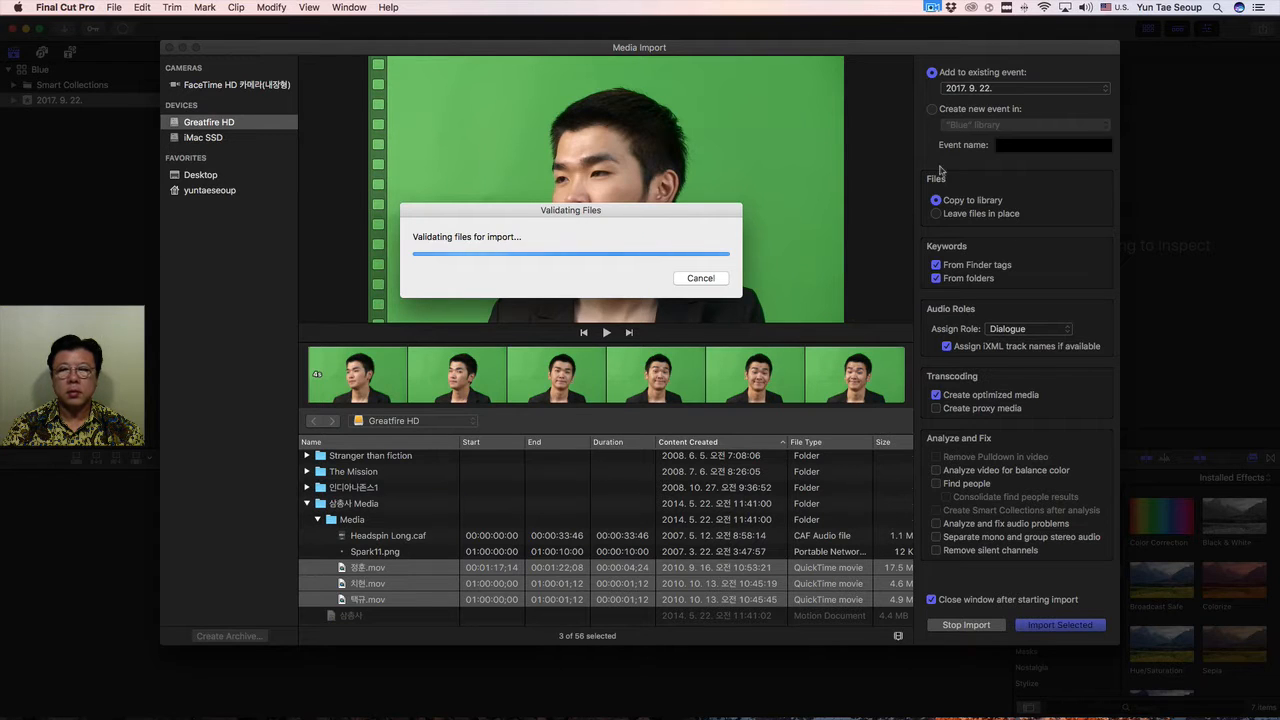
left_click(932, 7)
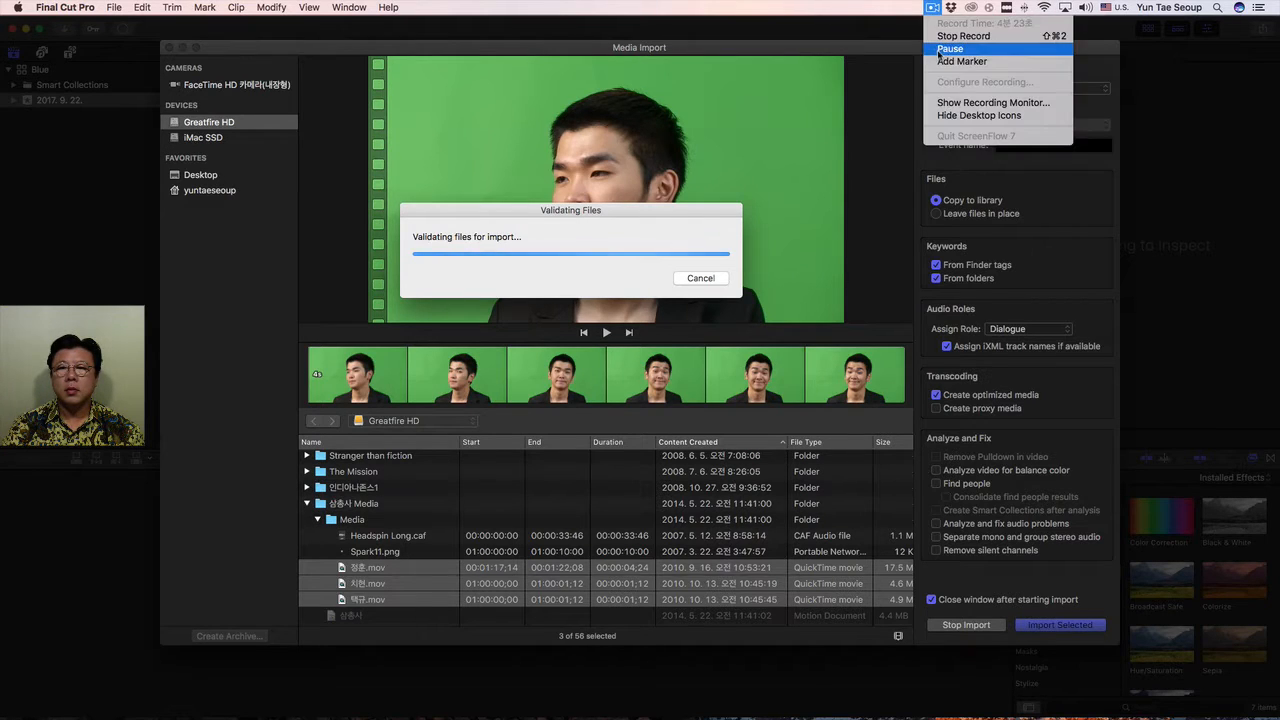
left_click(949, 49)
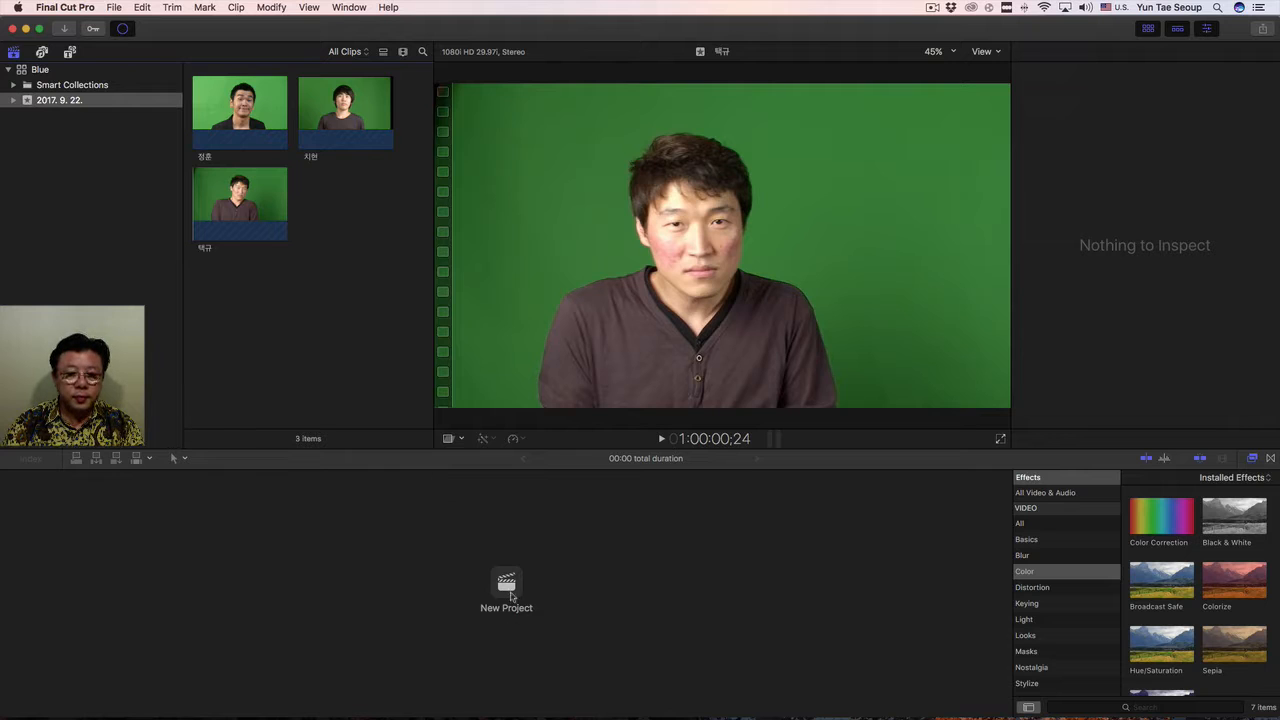
Create a project named Blue Dance in the 2017. 9. 22. event.
left_click(508, 590)
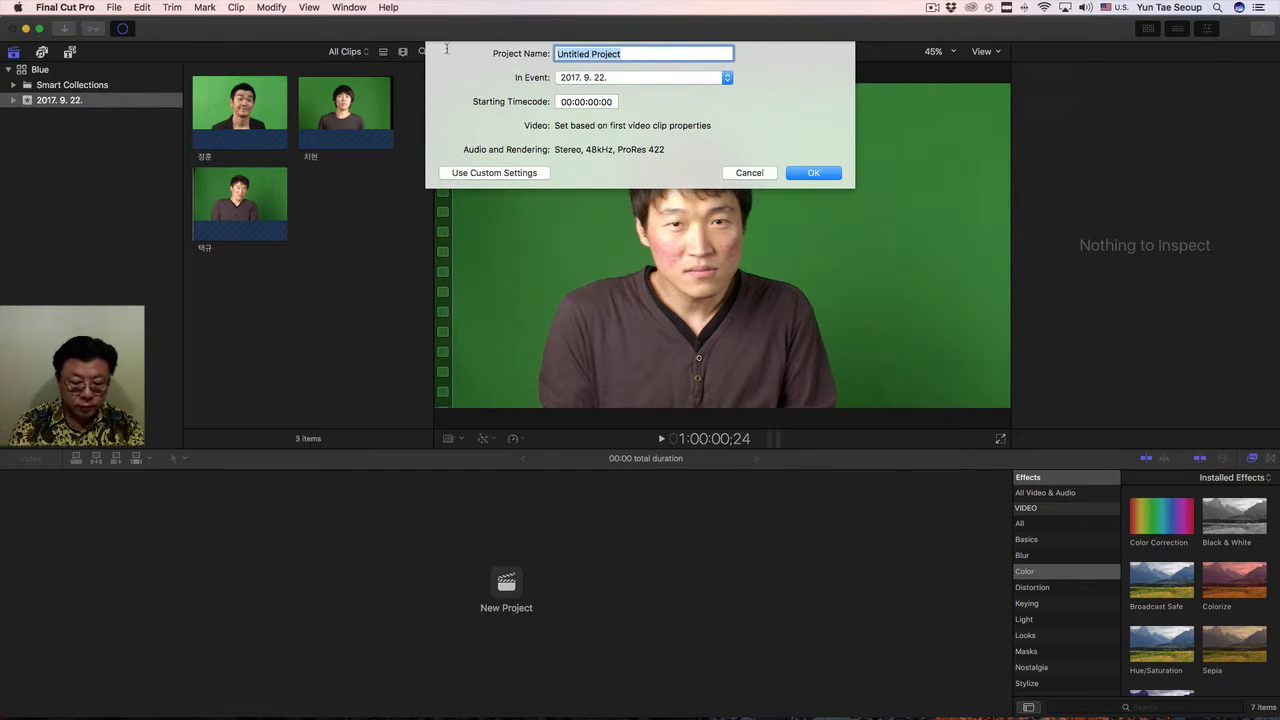
type("Blue Dance")
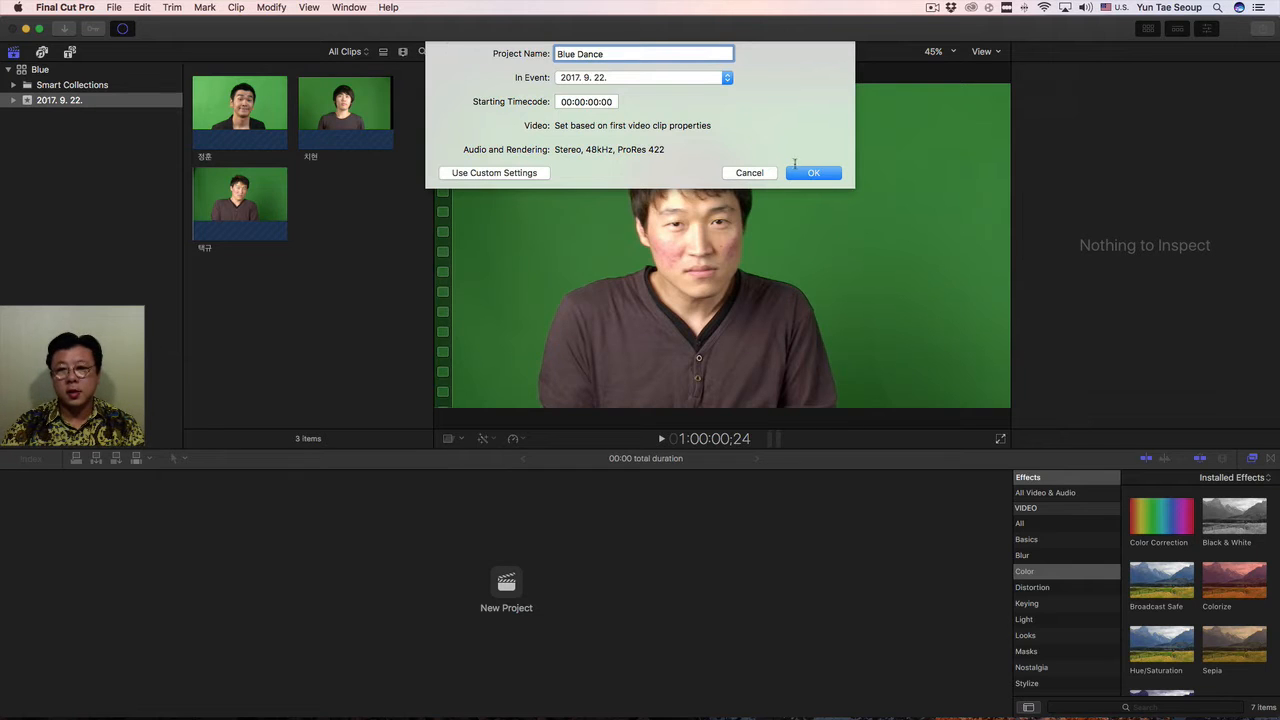
left_click(824, 173)
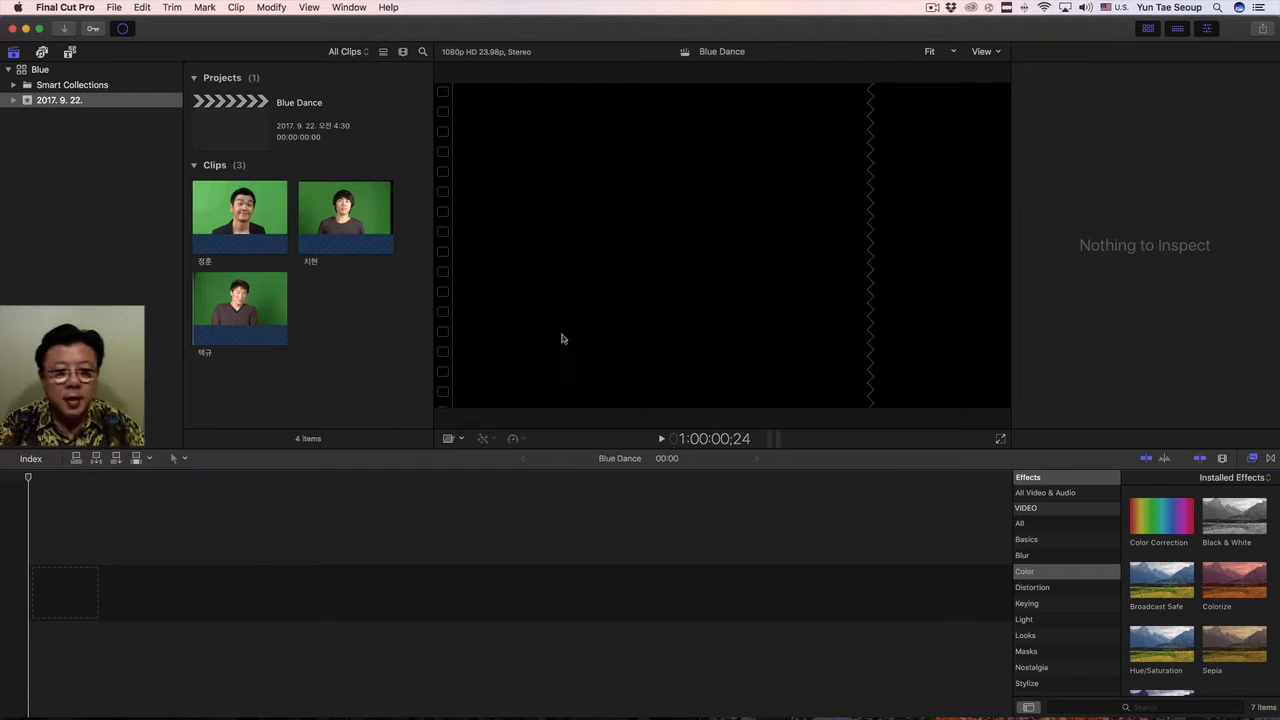
Switch to Finder and browse to the Media subfolder of 삼총사 Media on the Greatfire HD drive.
key("ctrl+Right")
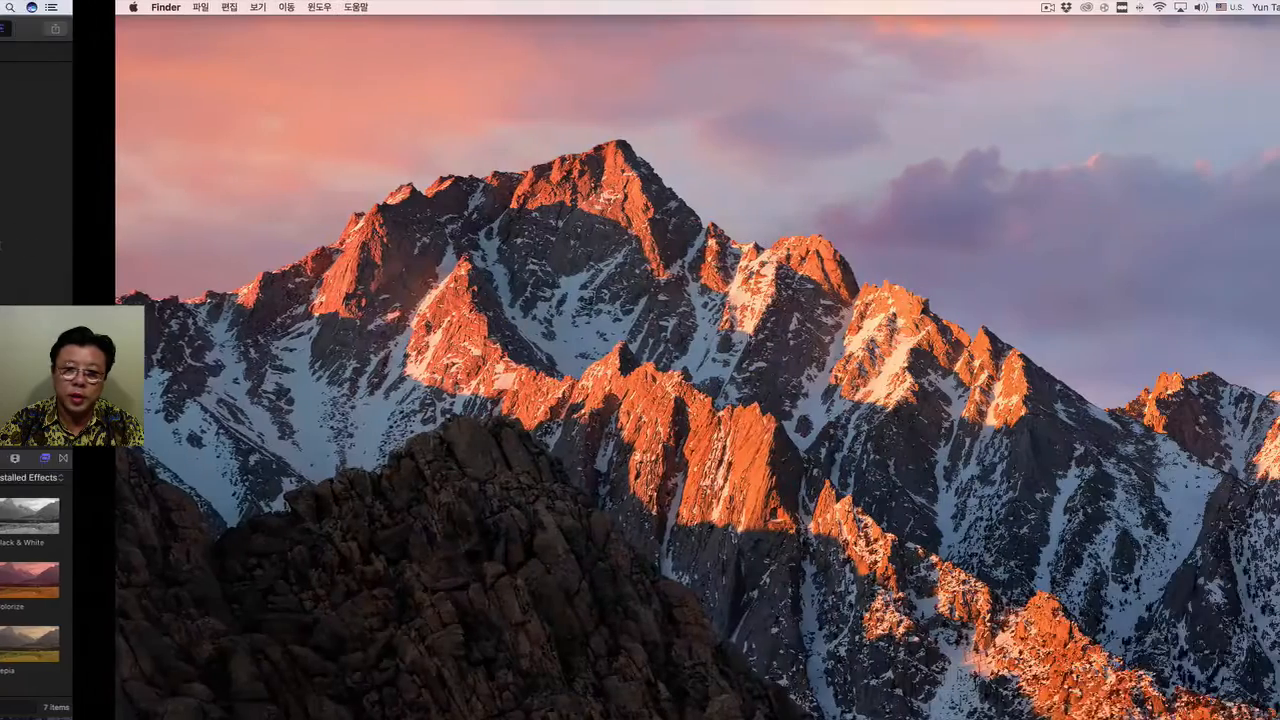
double_click(1208, 66)
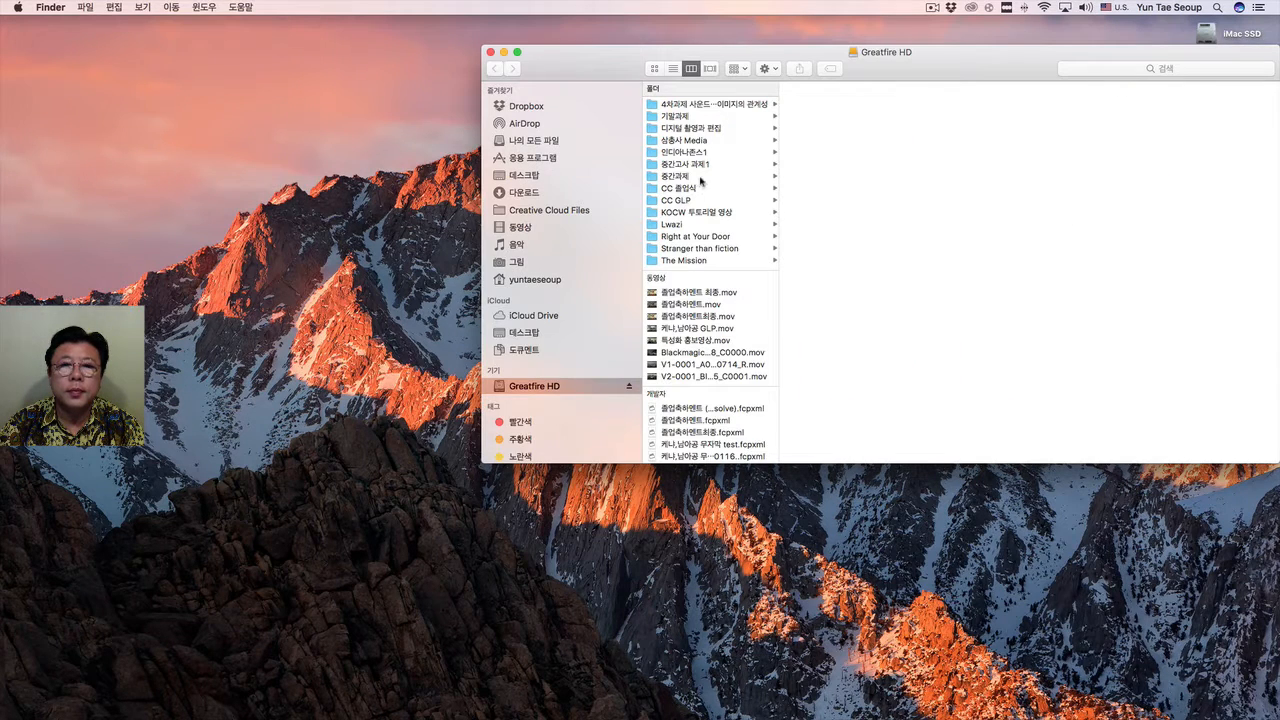
left_click(707, 141)
left_click(865, 105)
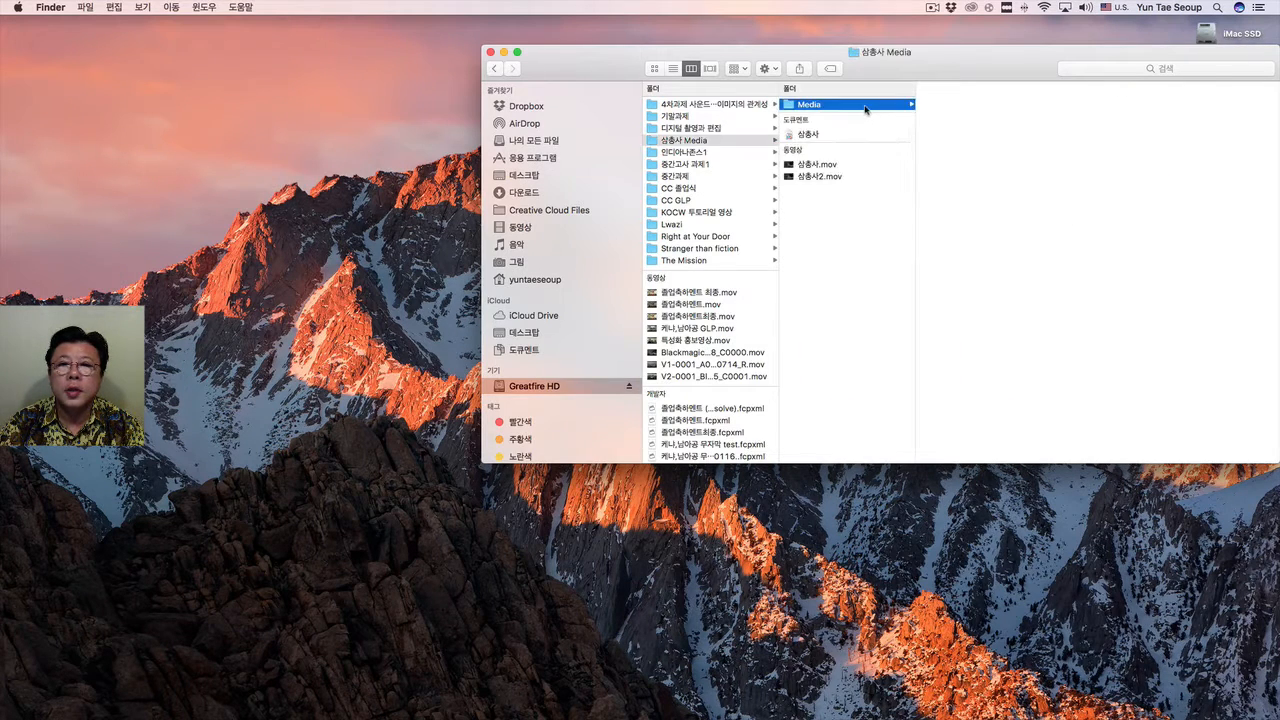
Open 삼총사2.mov from the 삼총사 Media folder in QuickTime Player and play it.
left_click(866, 177)
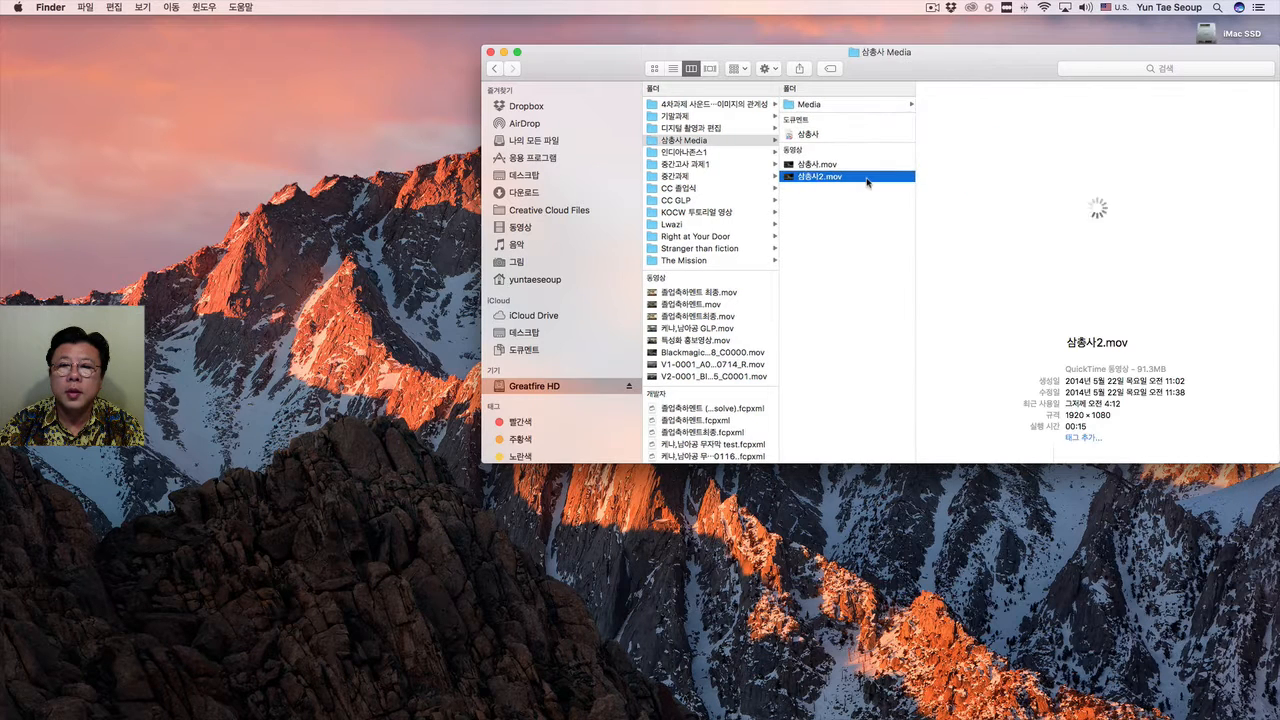
double_click(866, 178)
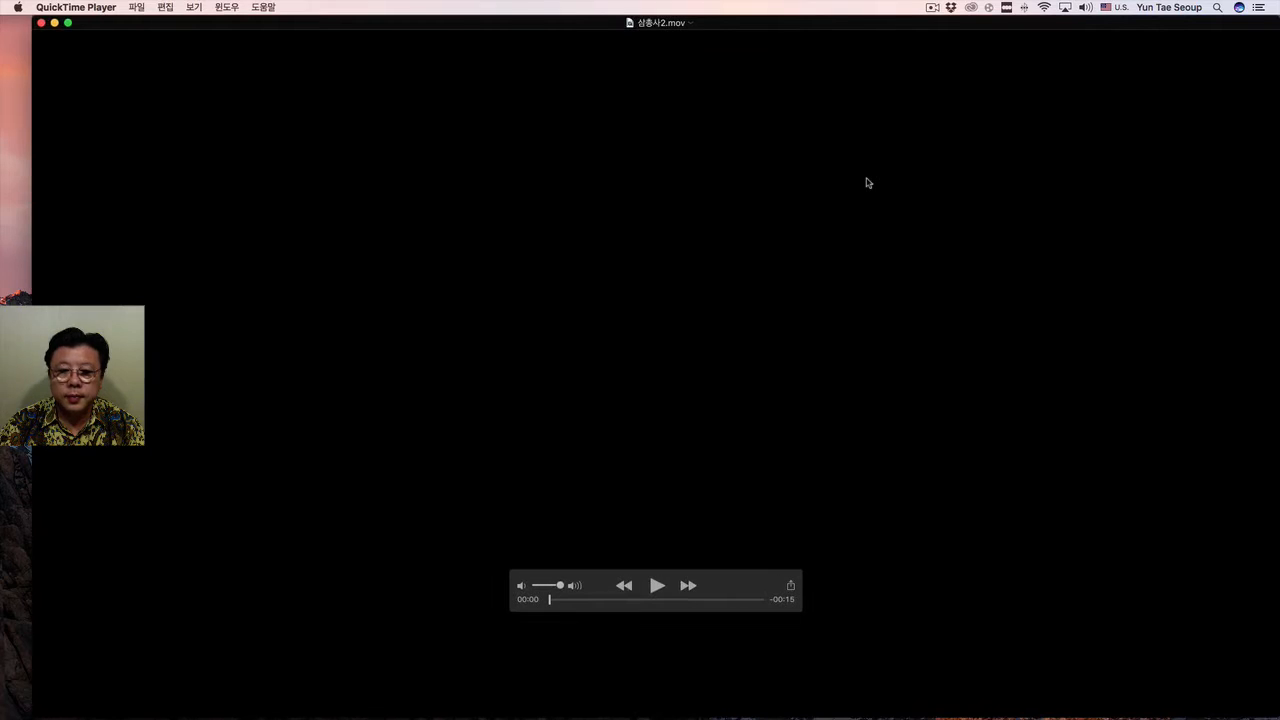
left_click_drag(770, 29, 745, 30)
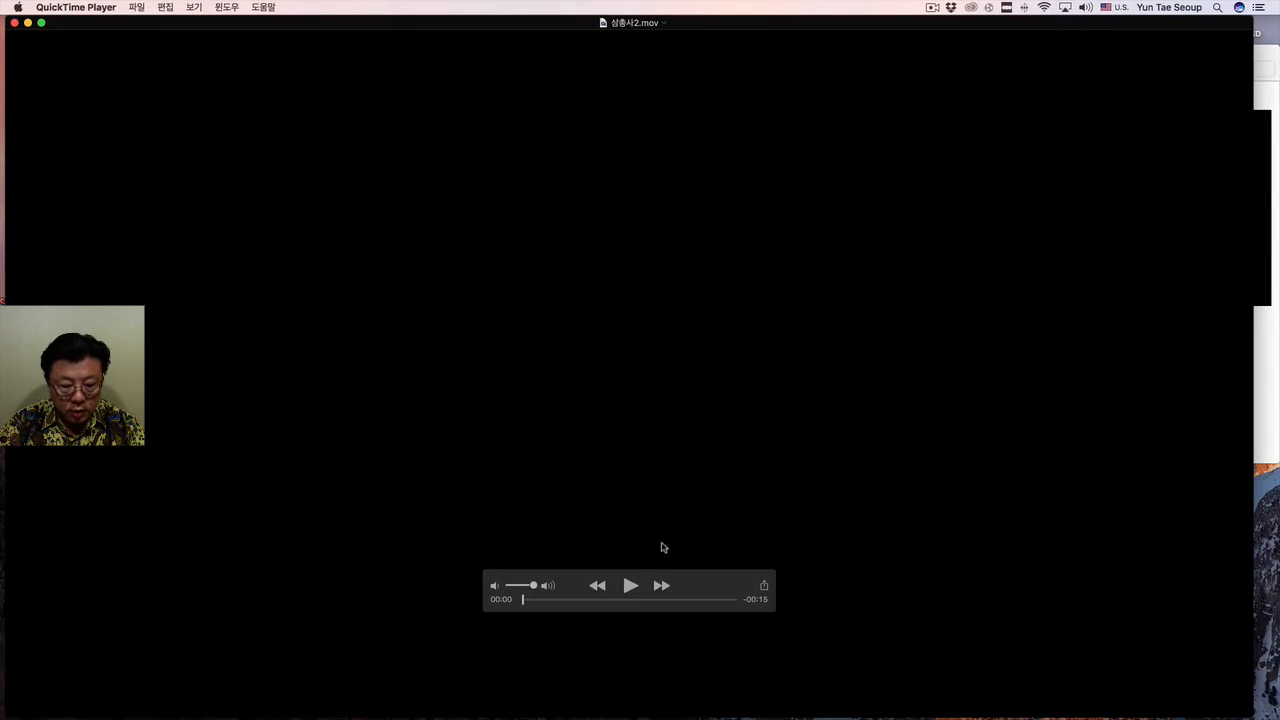
left_click(630, 586)
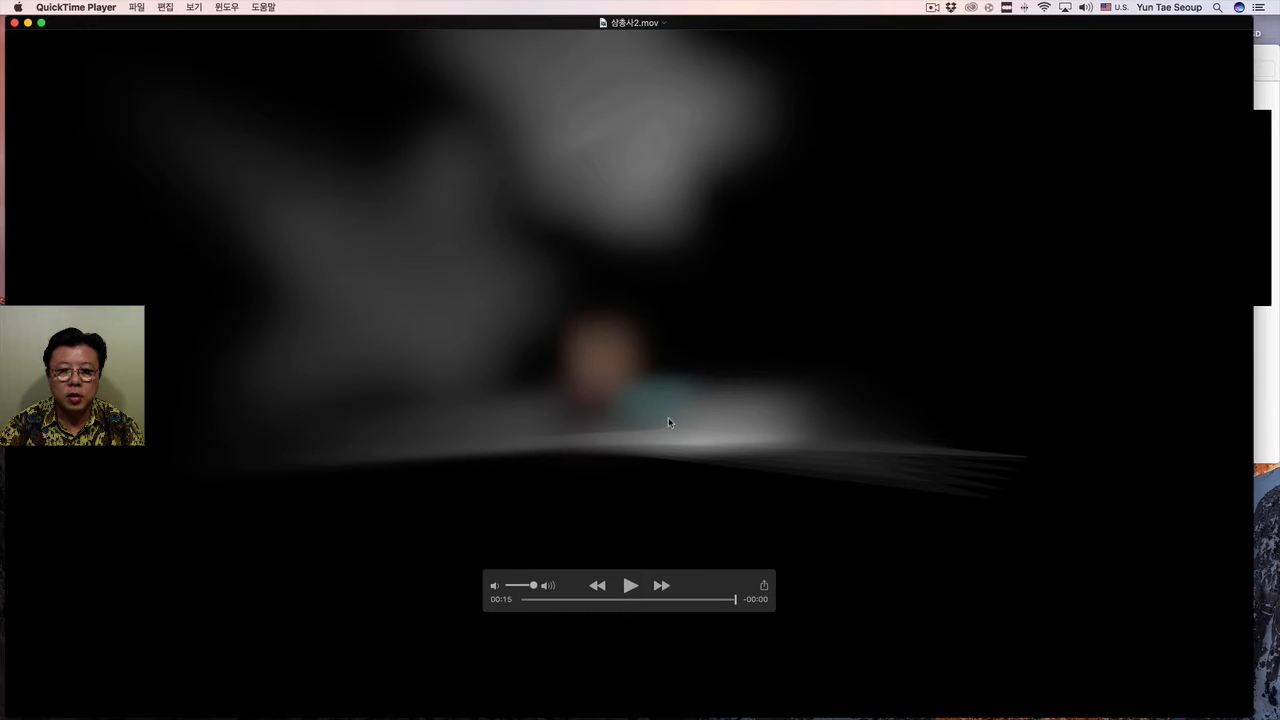
Close the sample video and import 서산.mov from the Desktop into the 2017. 9. 22. event, copying it to the library.
left_click(14, 23)
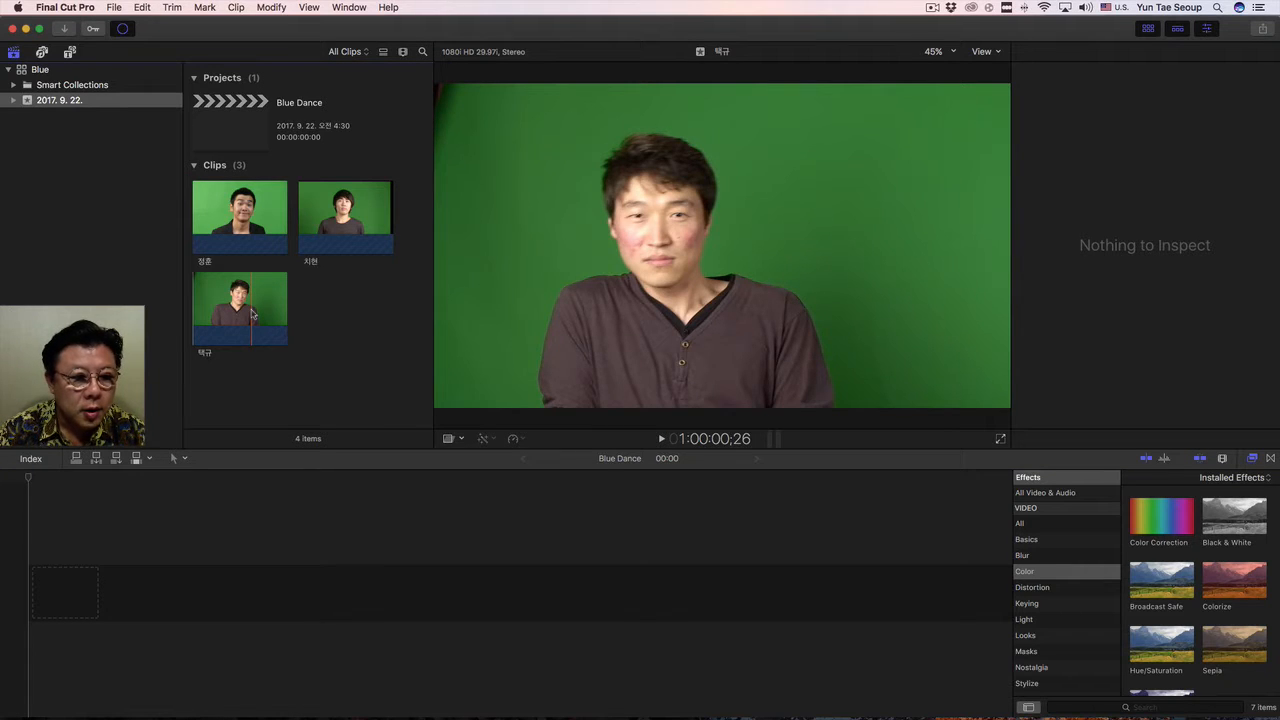
right_click(336, 347)
left_click(343, 349)
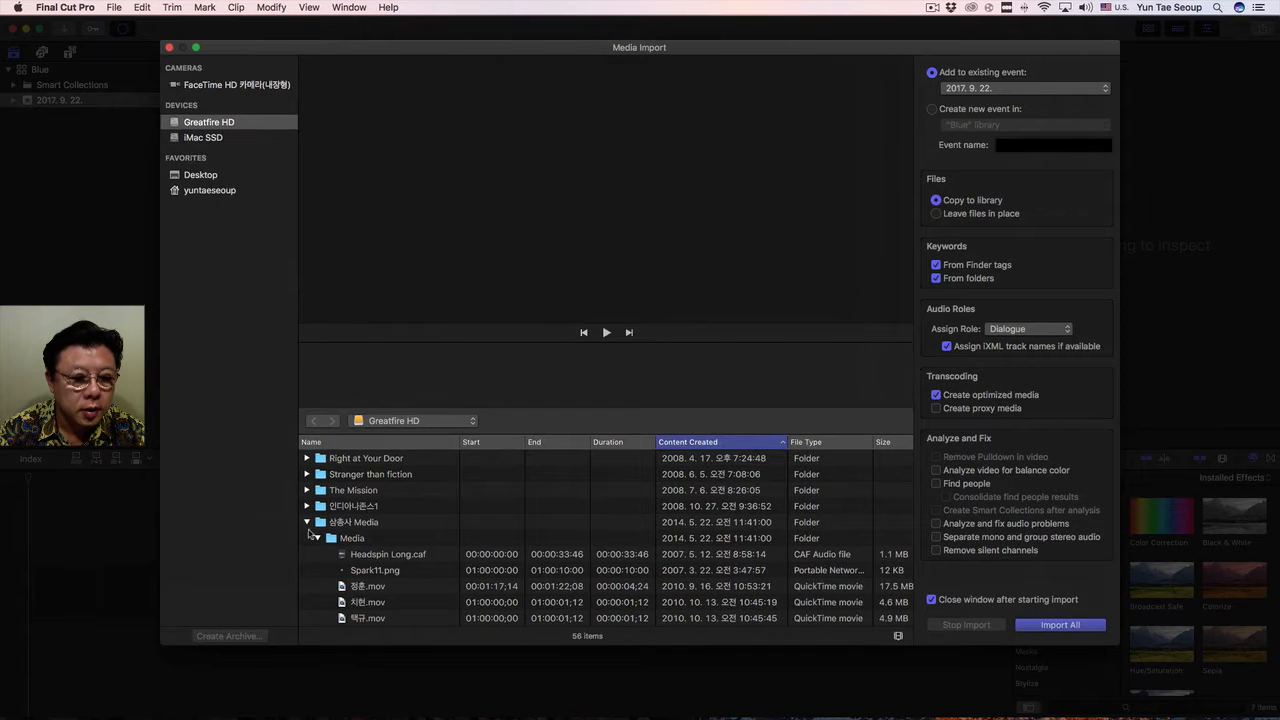
scroll(312, 528, "down", 1)
left_click(307, 519)
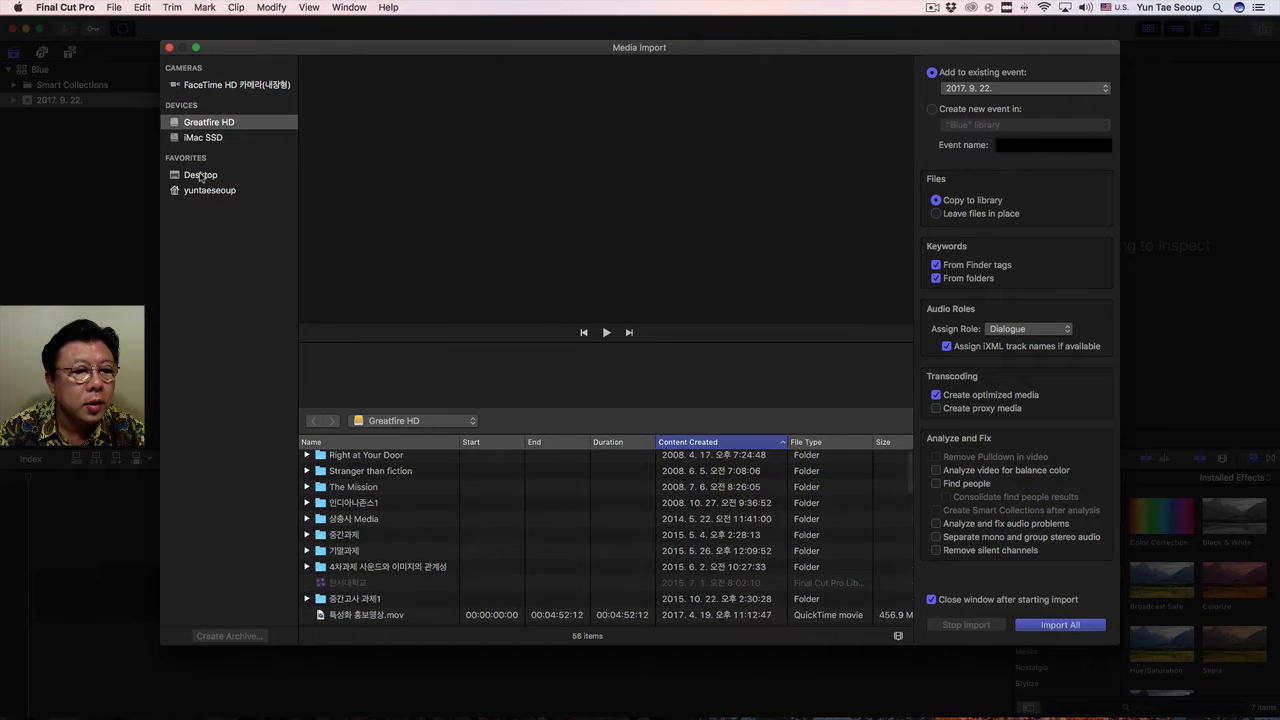
left_click(205, 176)
left_click(349, 458)
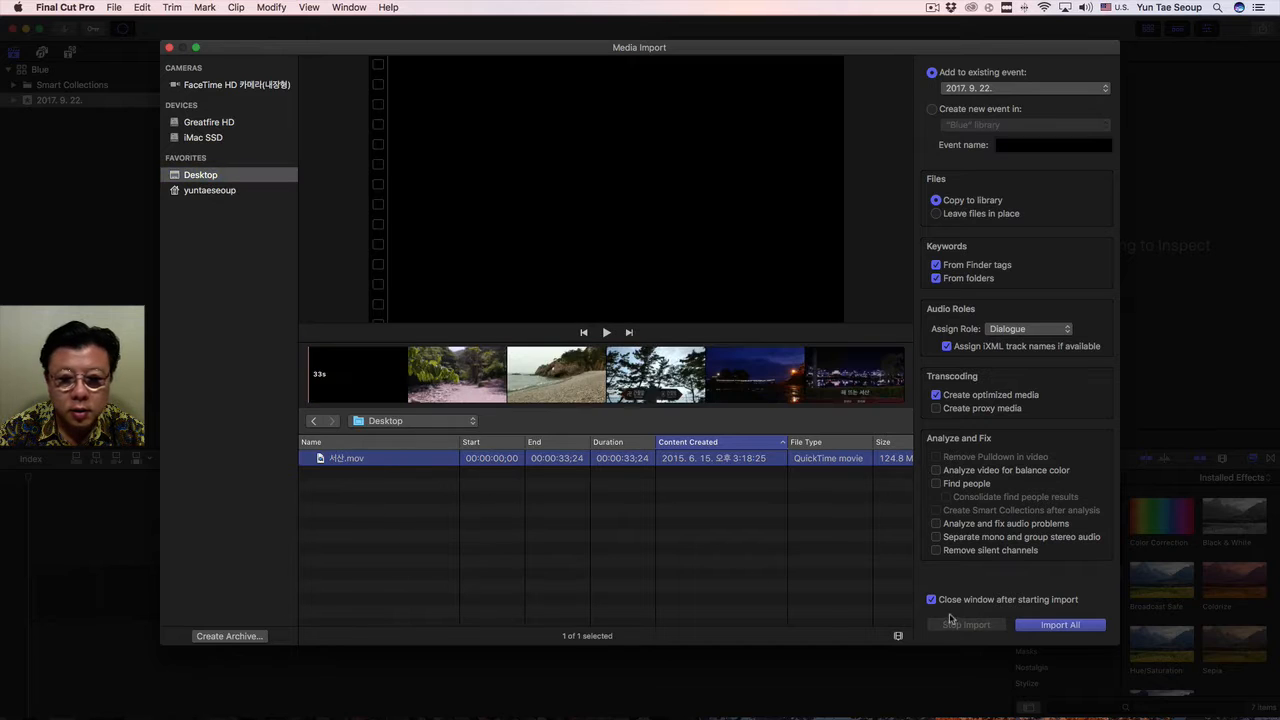
left_click(1058, 626)
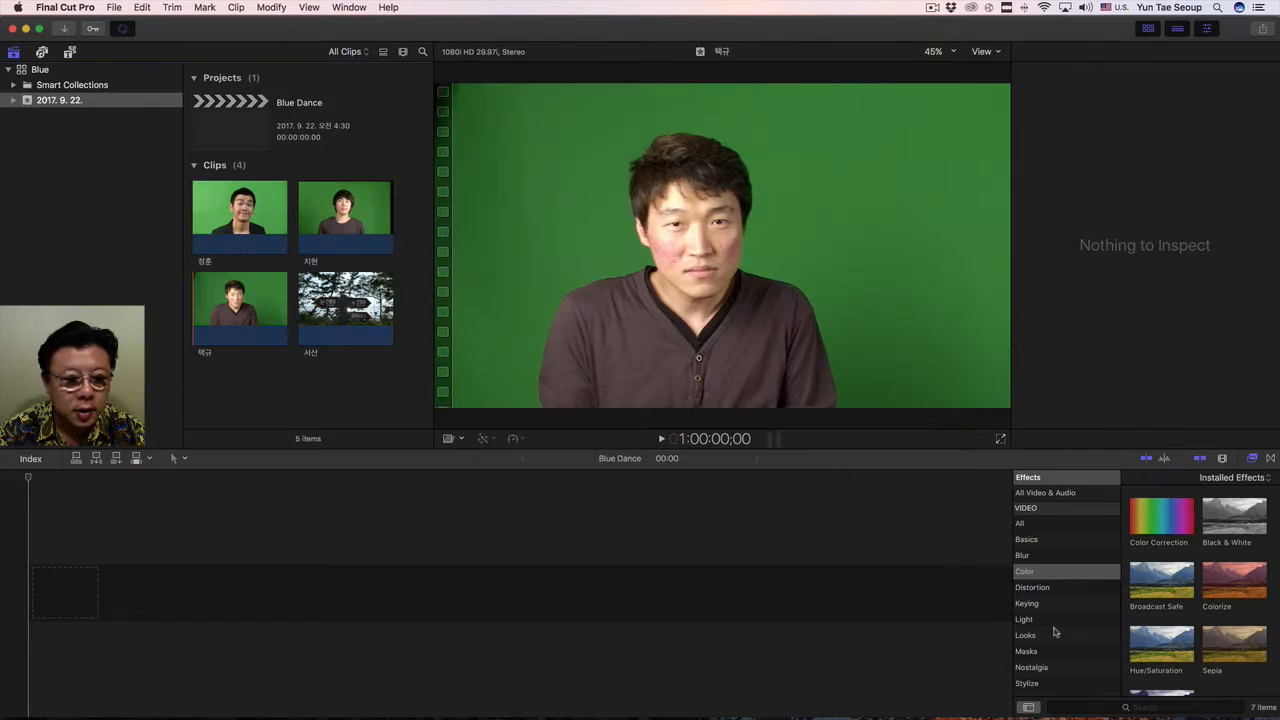
Add the whole 서산 clip at the start of the Blue Dance timeline and park the playhead at 3;33.
left_click(346, 318)
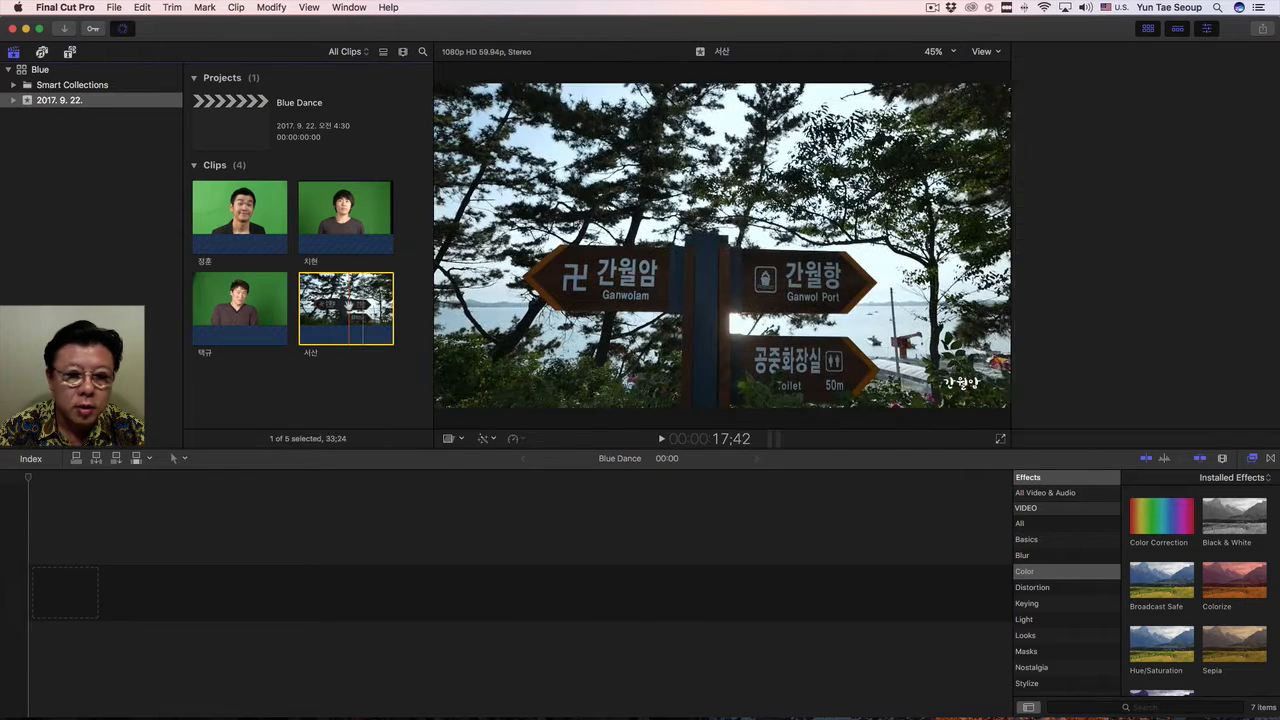
left_click_drag(308, 432, 33, 598)
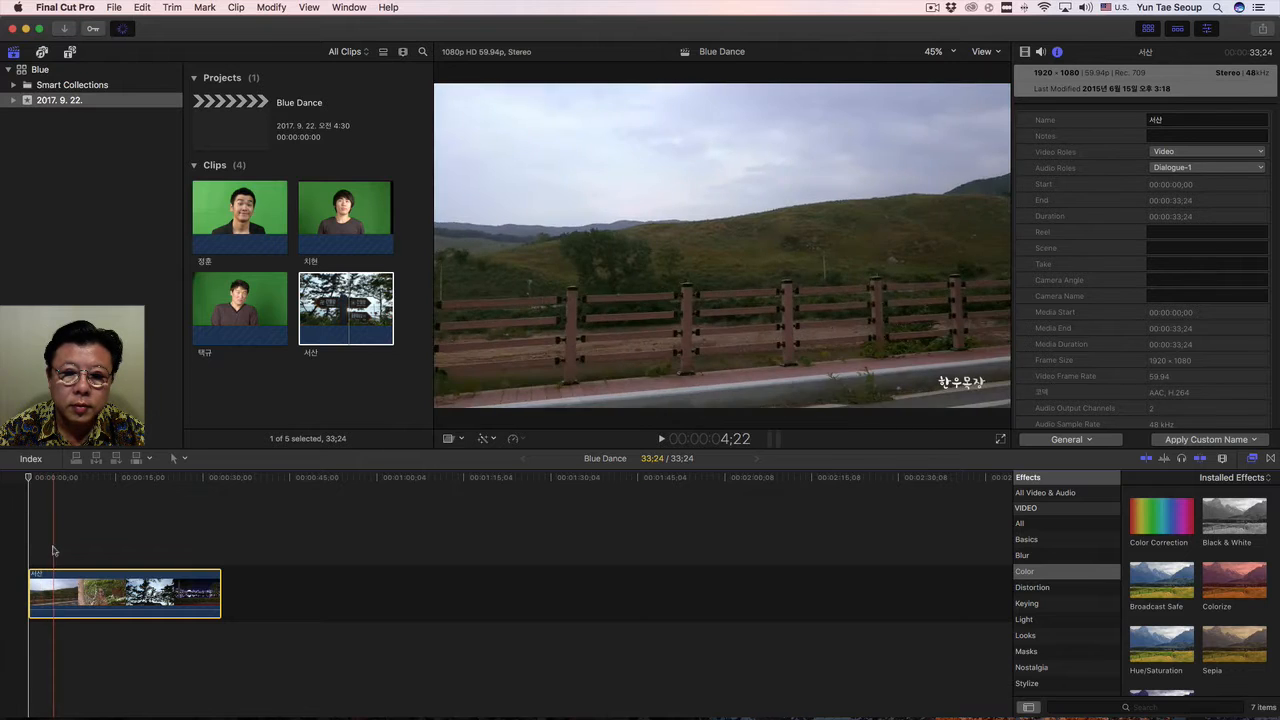
left_click(47, 547)
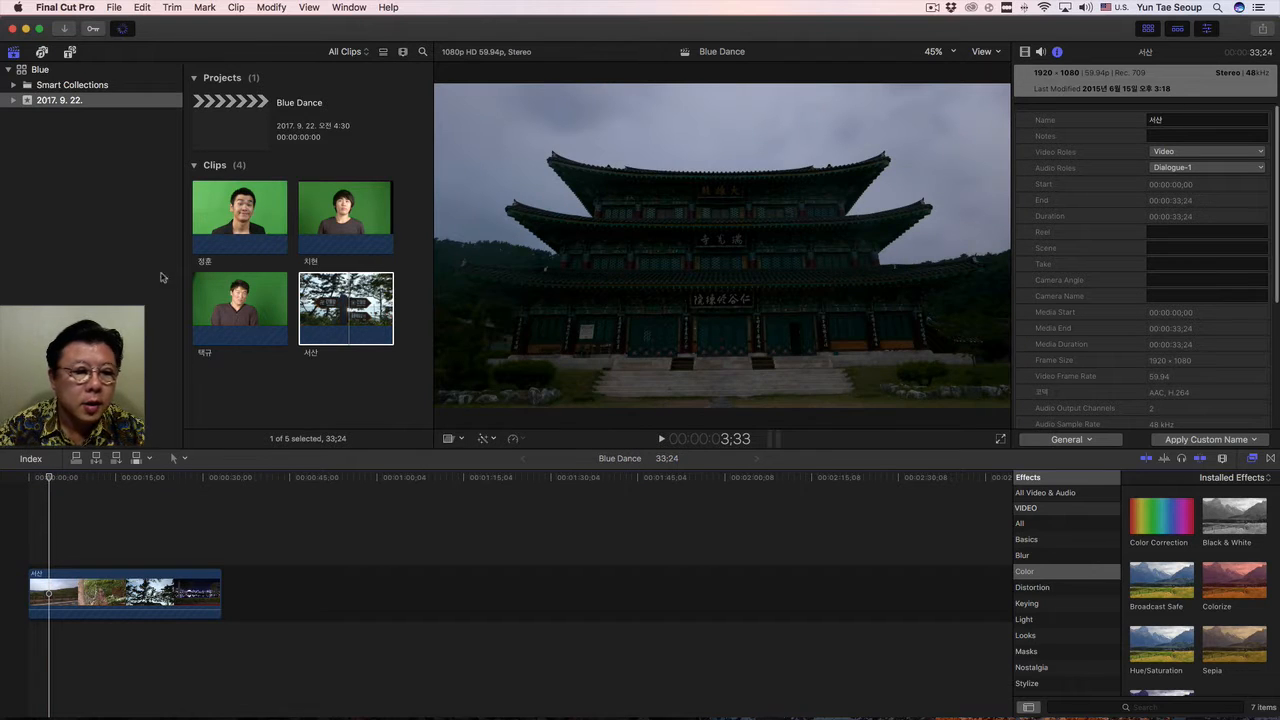
Connect the three full green-screen clips one after another above the 서산 clip, starting at the playhead with the black-jacket clip.
left_click(240, 215)
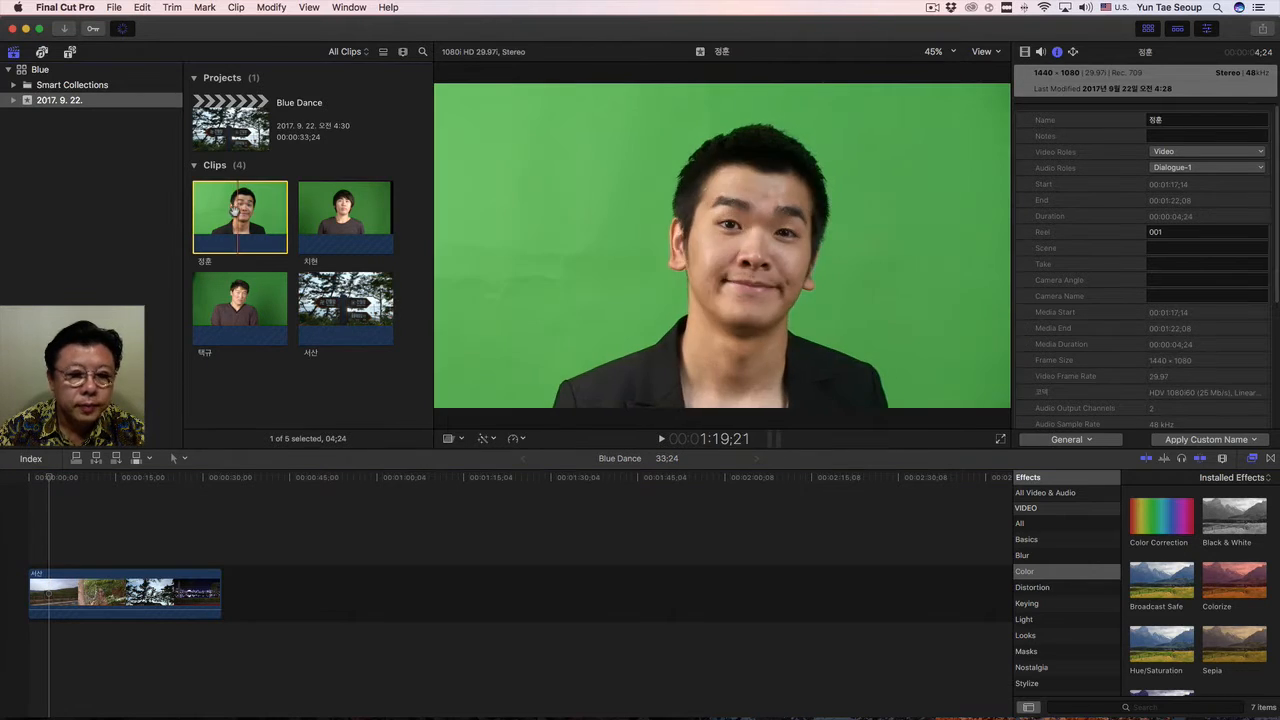
left_click_drag(236, 208, 57, 539)
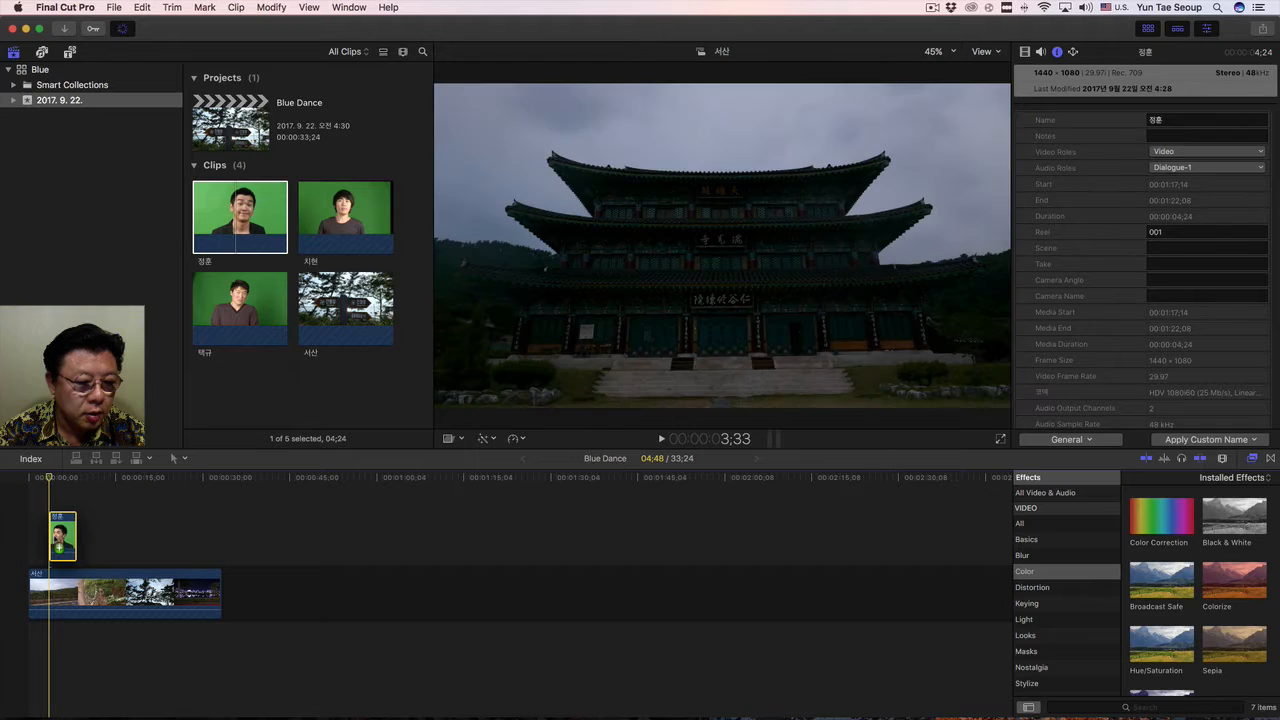
left_click(327, 210)
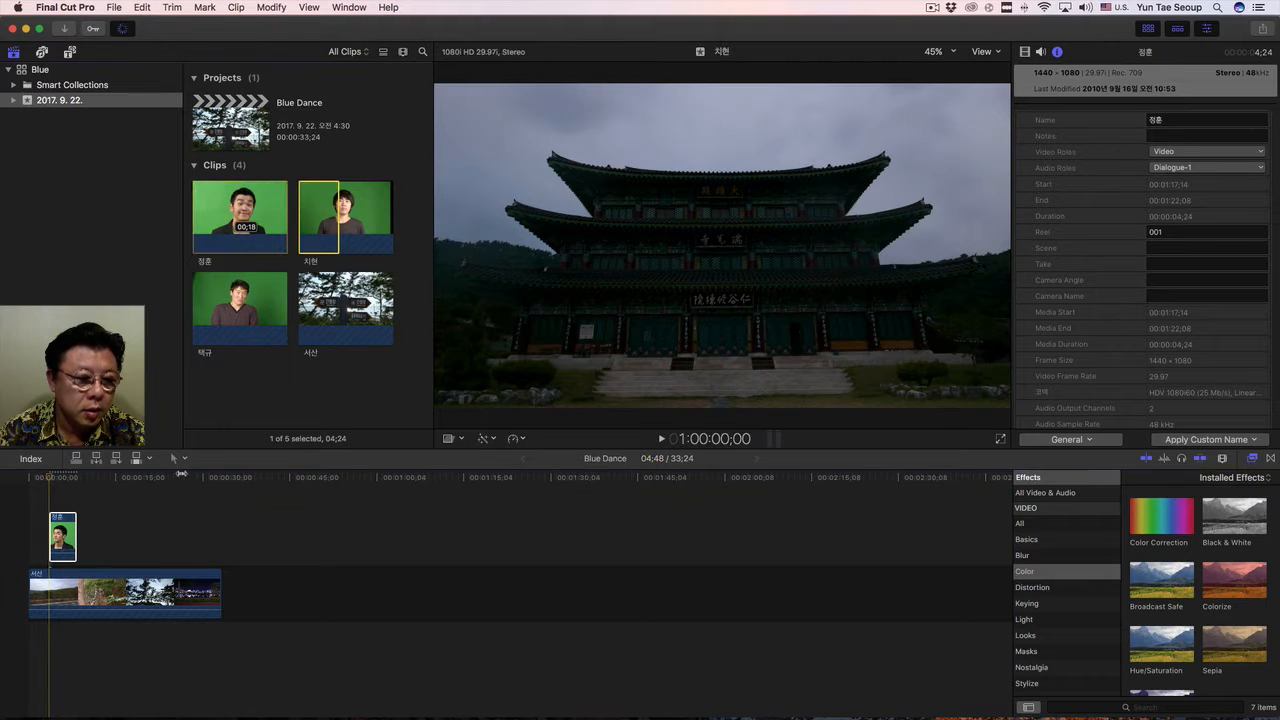
left_click(343, 212)
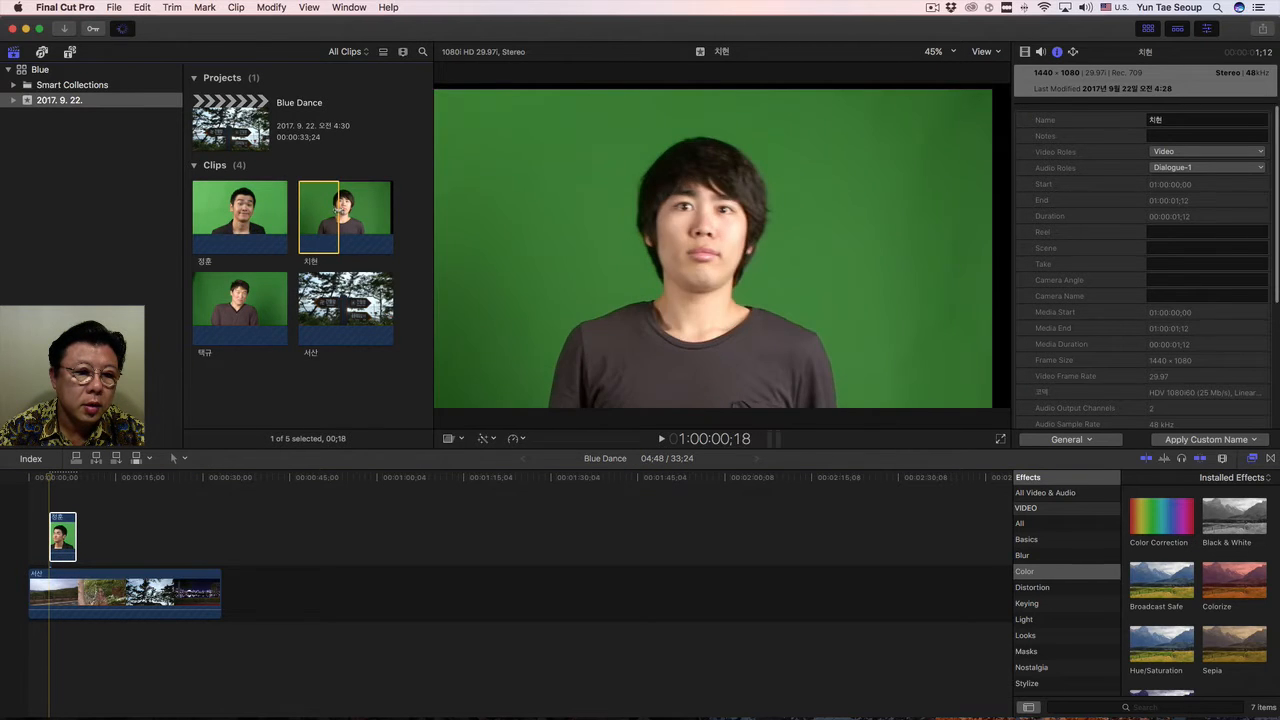
left_click_drag(196, 416, 84, 542)
left_click(226, 304)
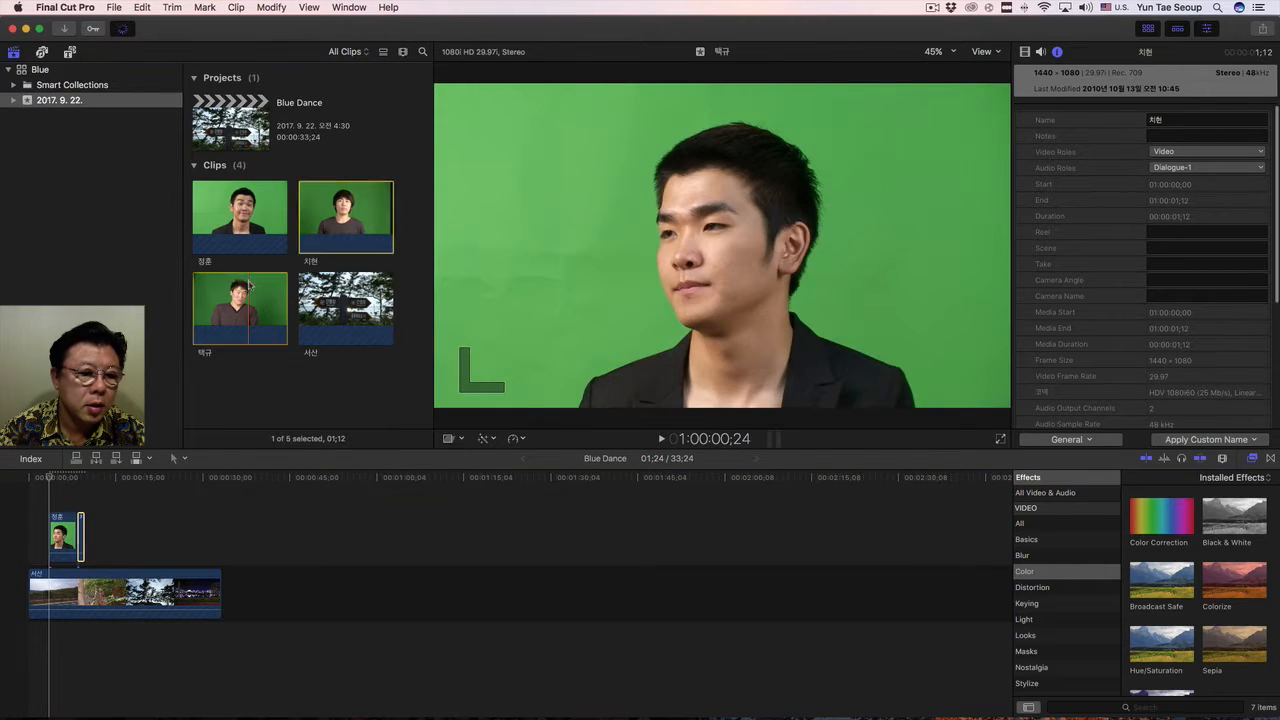
left_click_drag(230, 303, 86, 546)
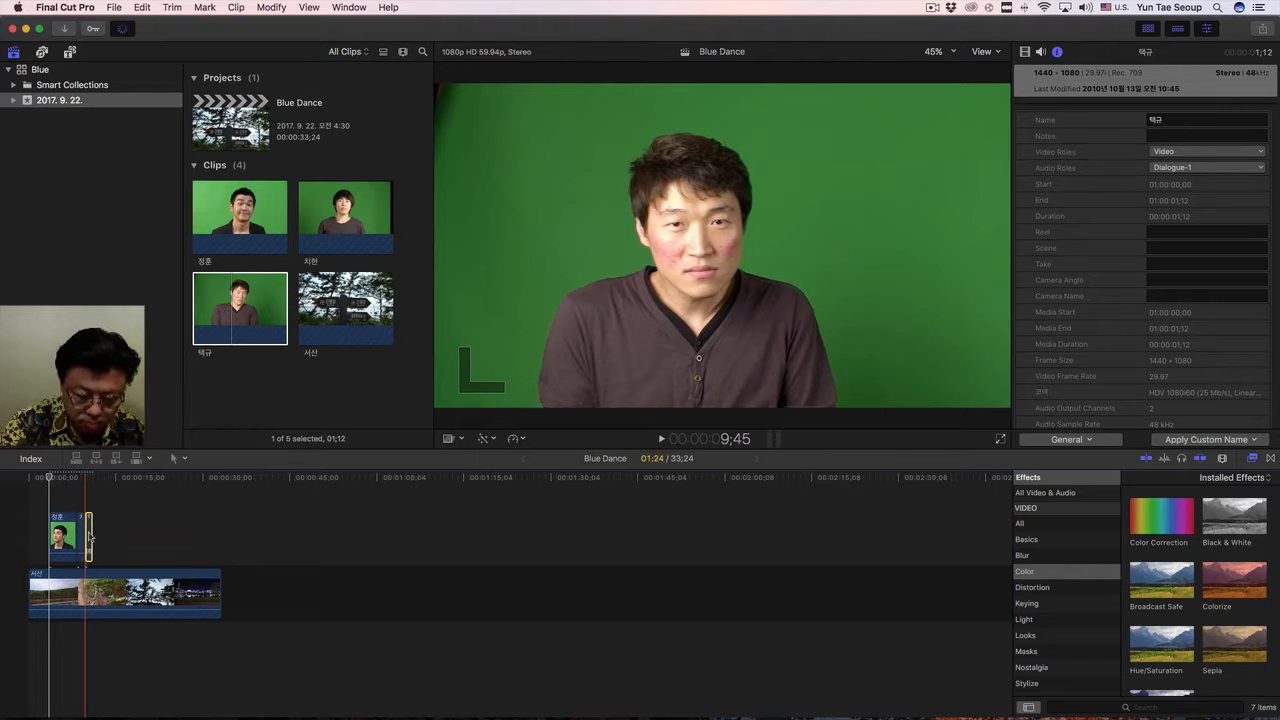
Retime the last connected green-screen clip to 50% speed by stretching it in the retime editor.
key("super+equal")
key("super+equal")
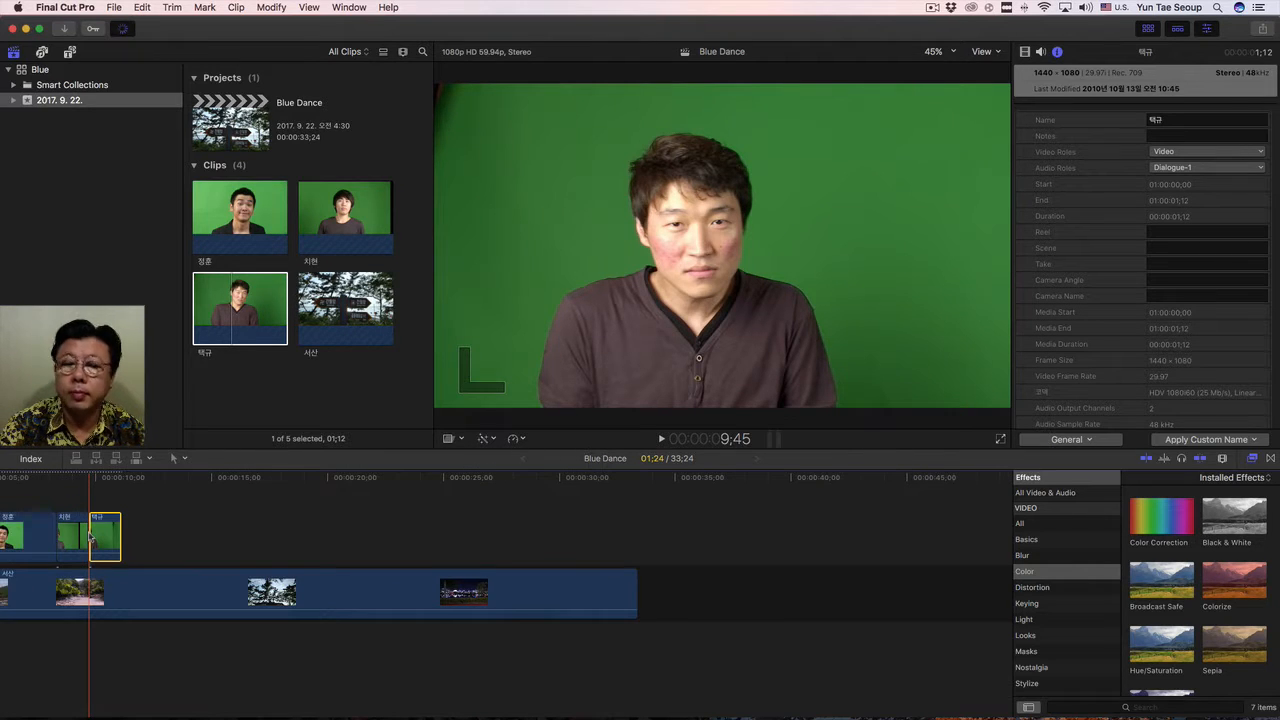
key("super+equal")
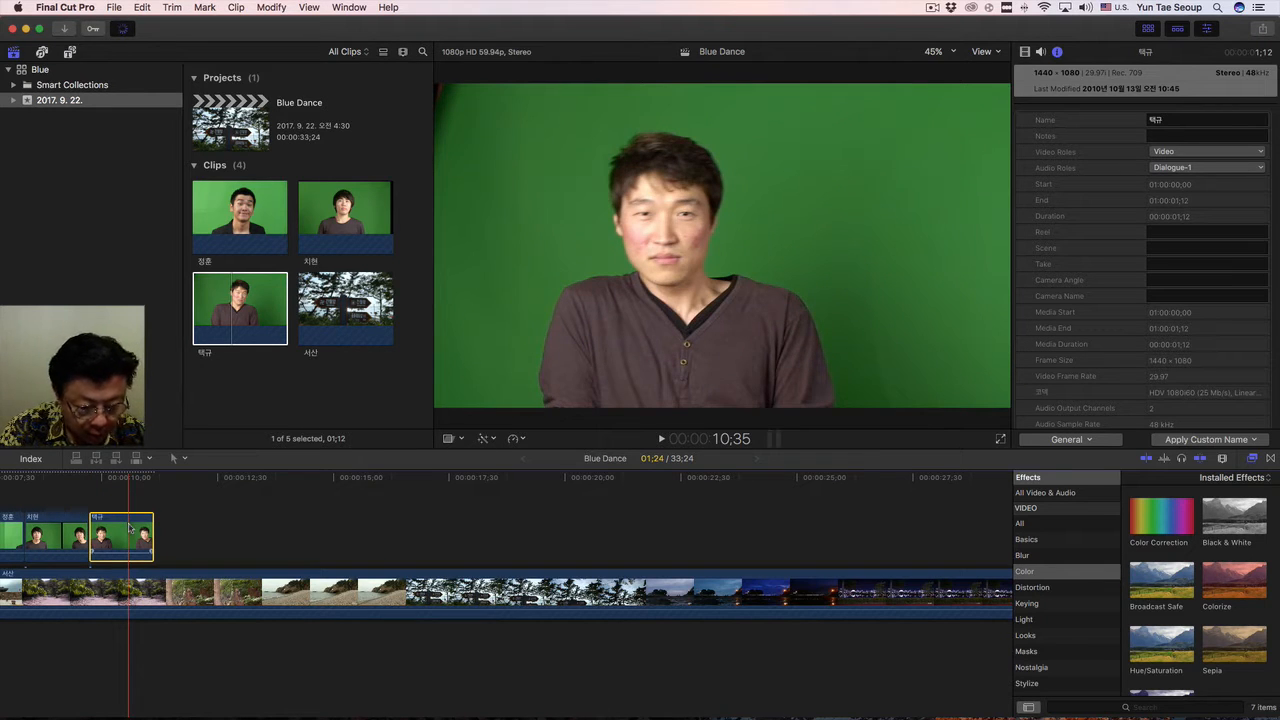
key("super+r")
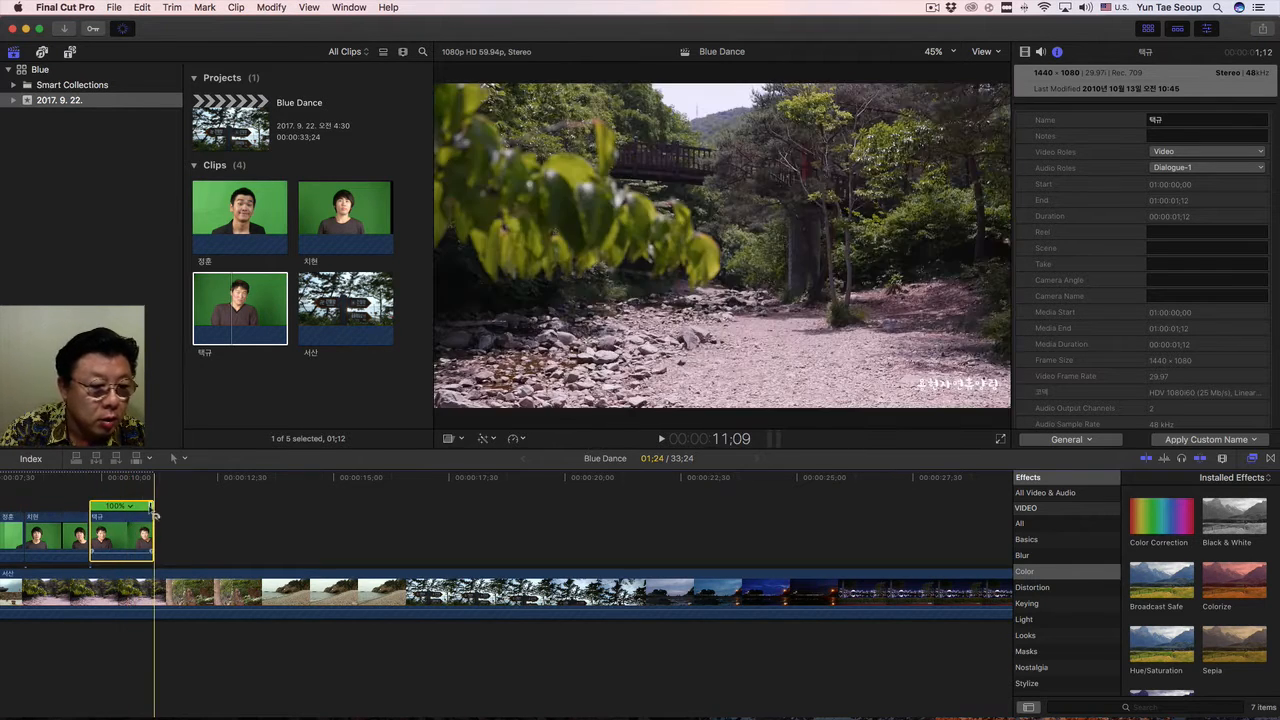
left_click_drag(154, 512, 218, 519)
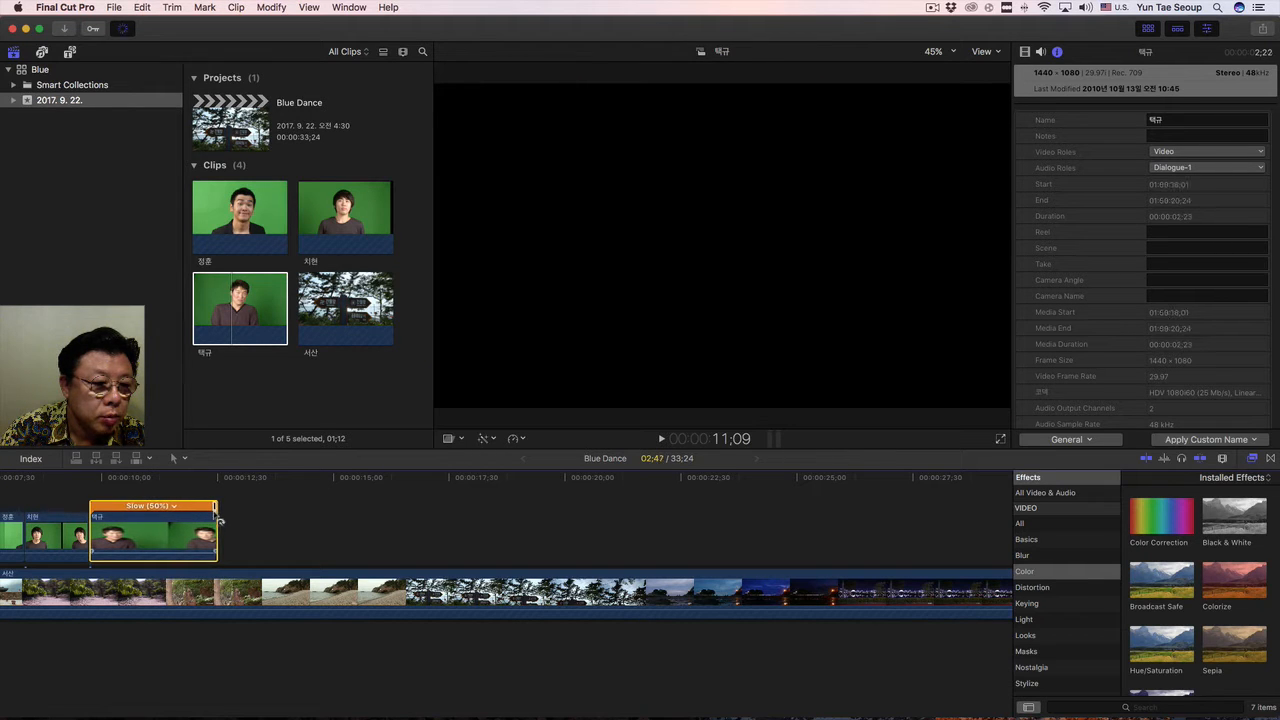
Retime the middle connected green-screen clip to 50% speed with the retime editor, keeping its speed bar displayed.
left_click(48, 533)
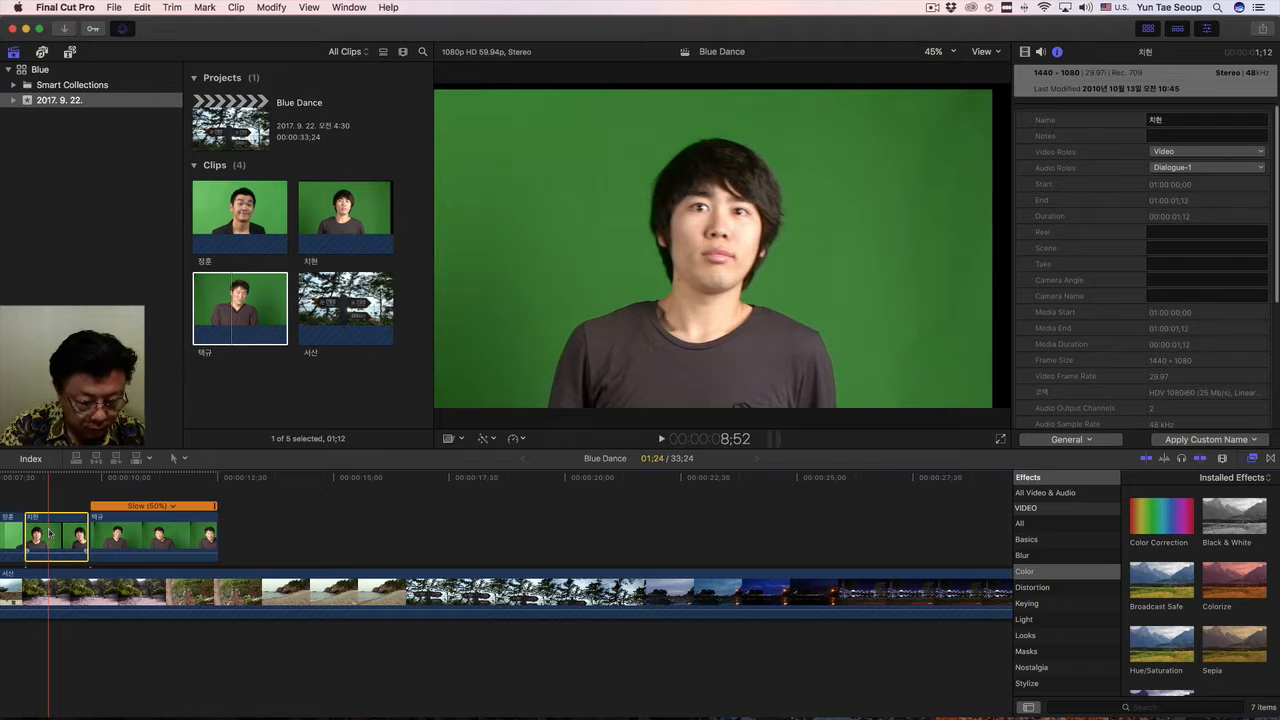
key("super+r")
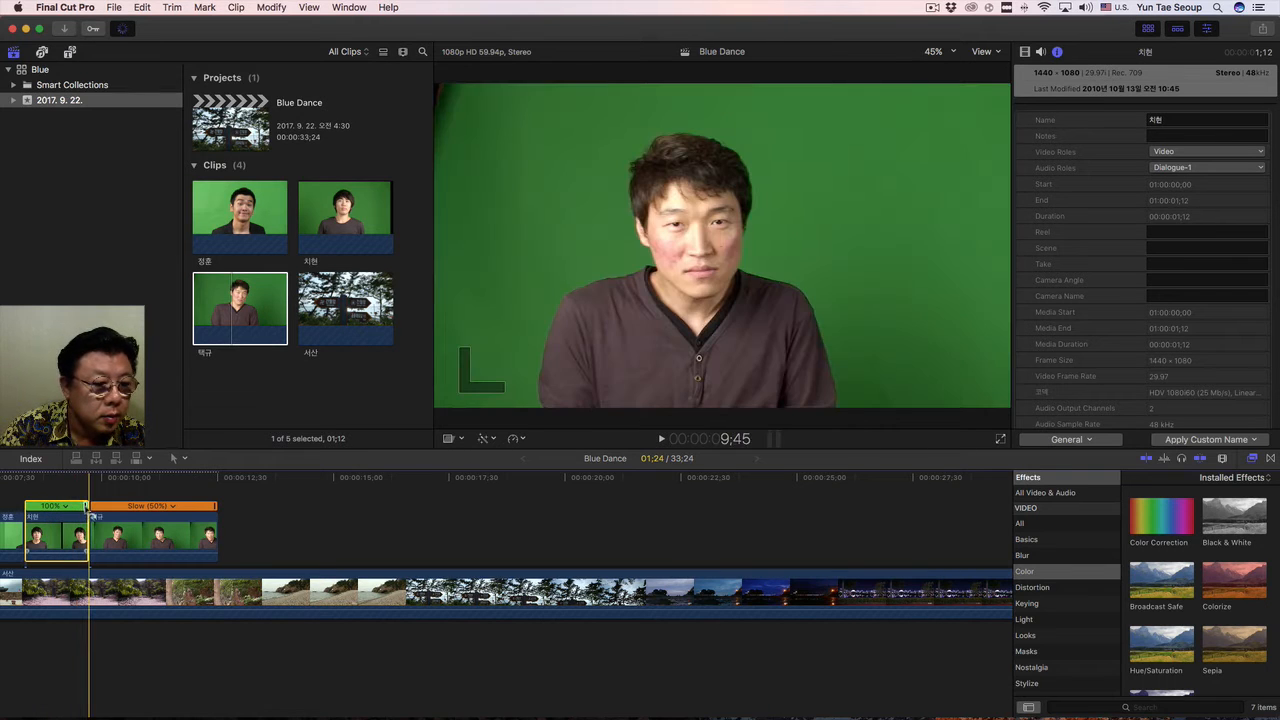
left_click_drag(88, 517, 153, 519)
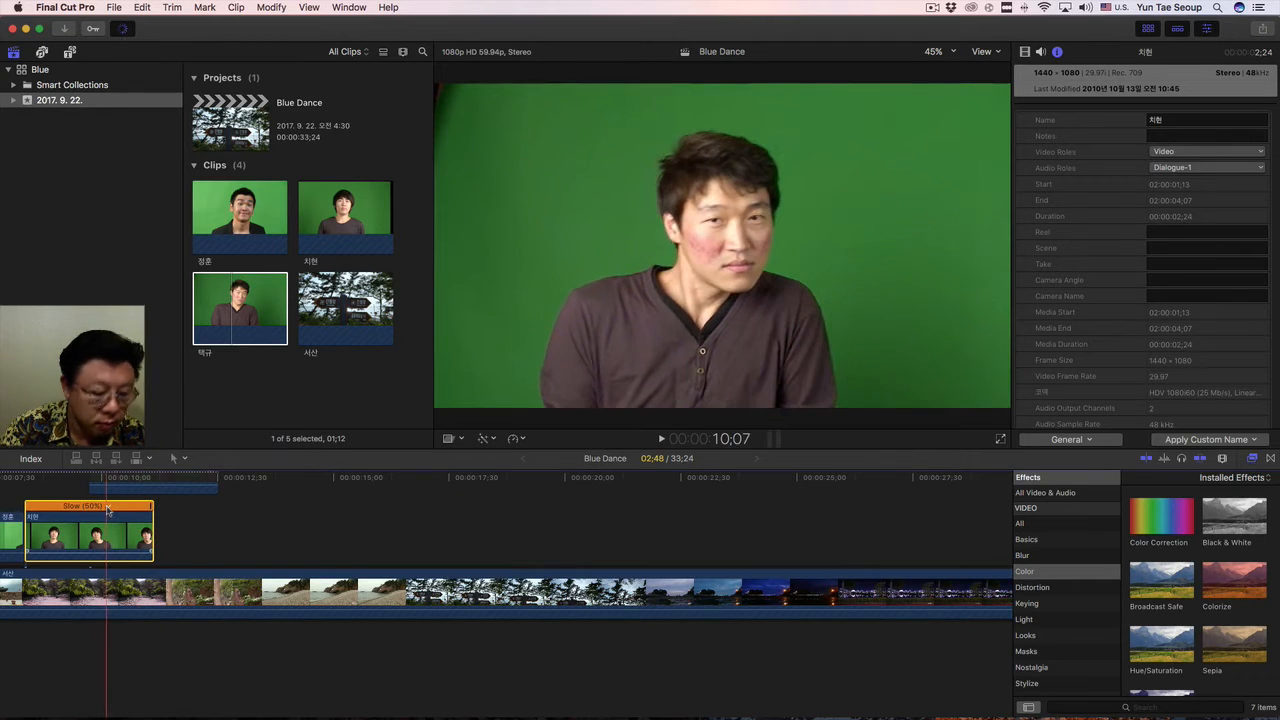
key("super+r")
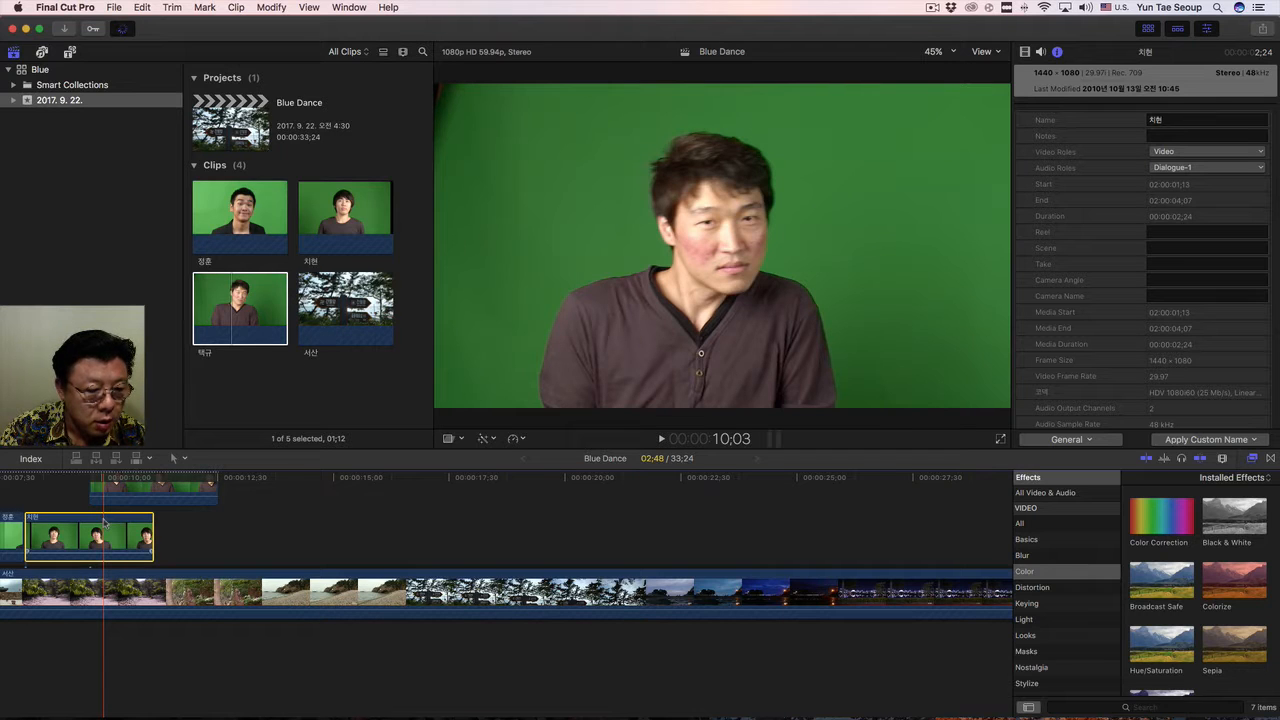
key("super+r")
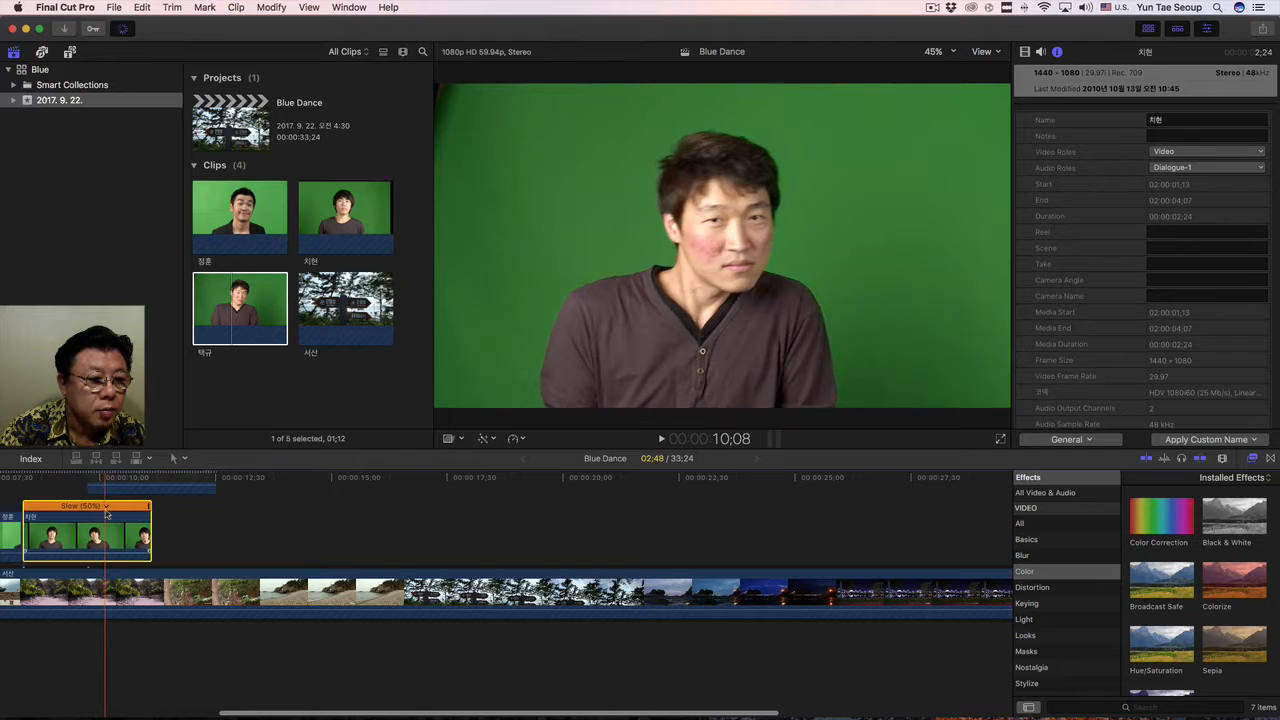
Set the retiming video quality of the middle green-screen clip to Optical Flow.
left_click(272, 8)
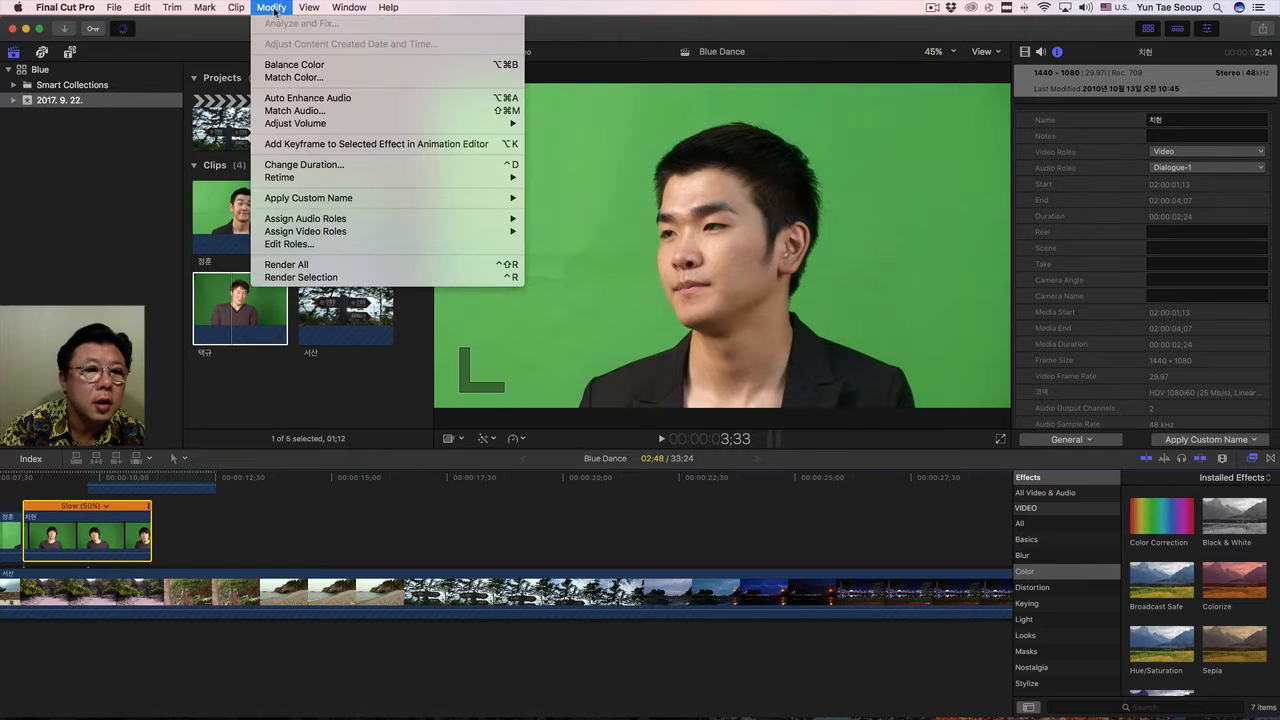
mouse_move(308, 122)
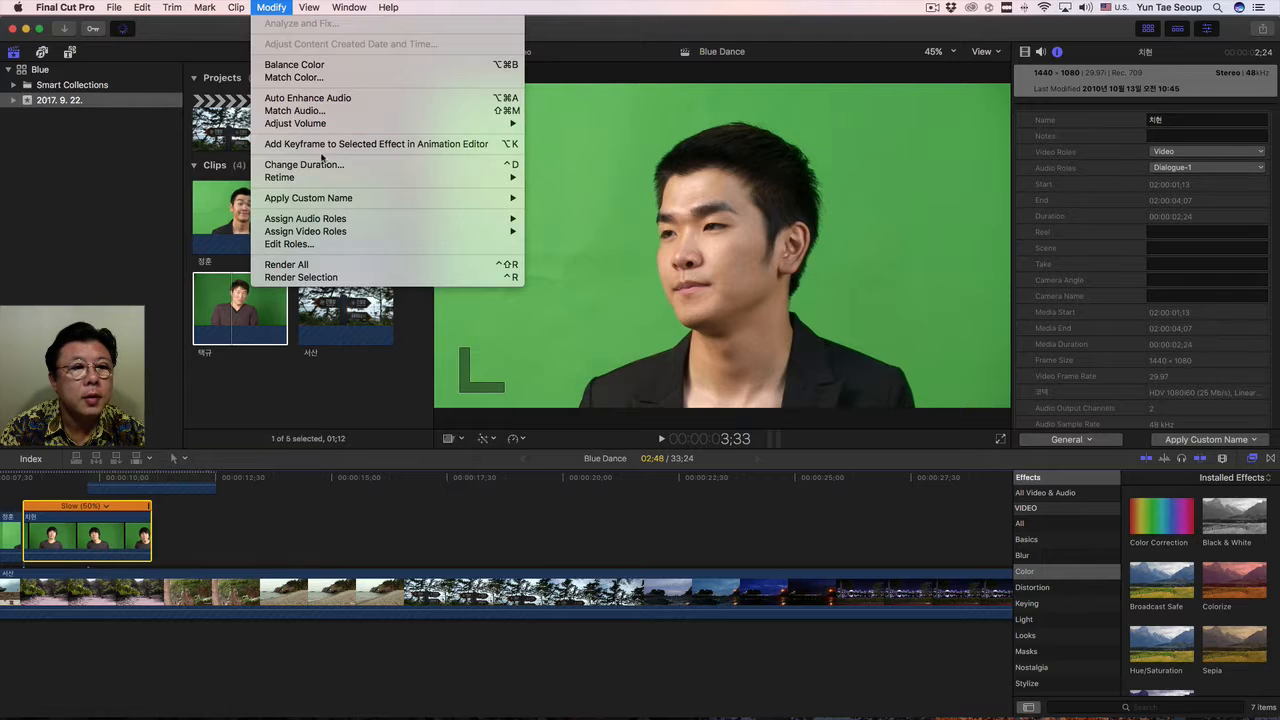
mouse_move(322, 178)
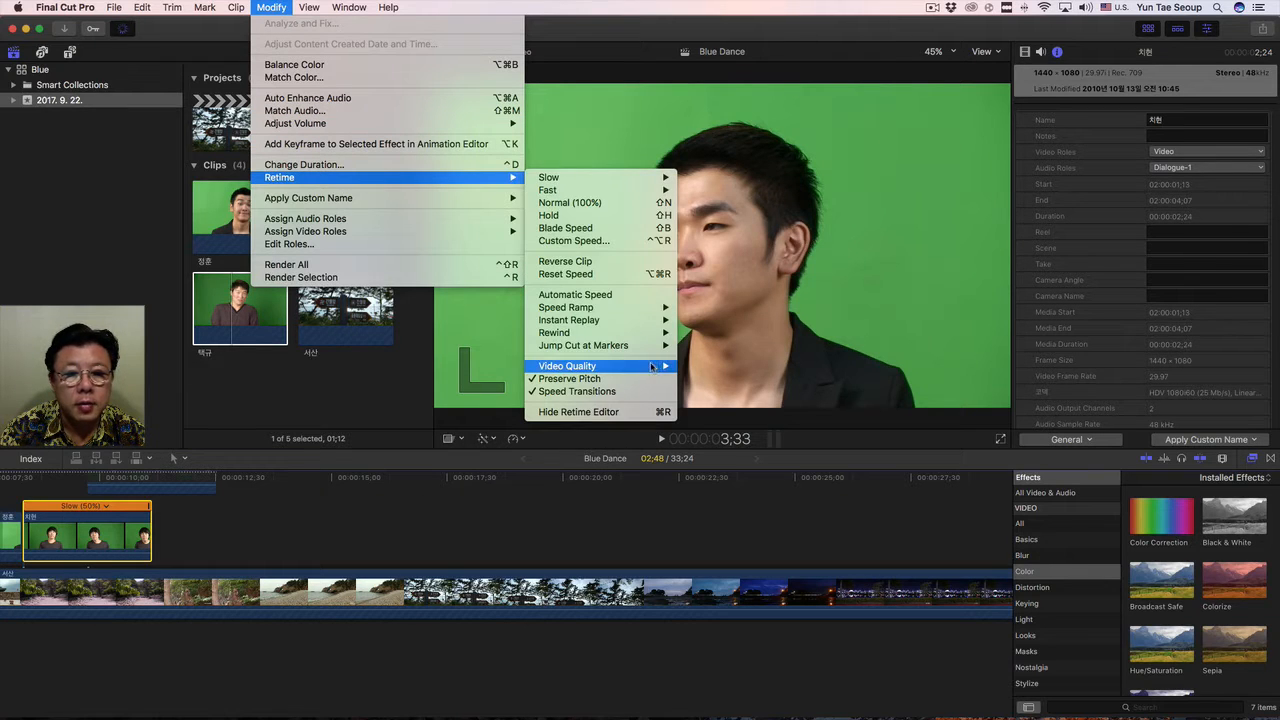
left_click(688, 398)
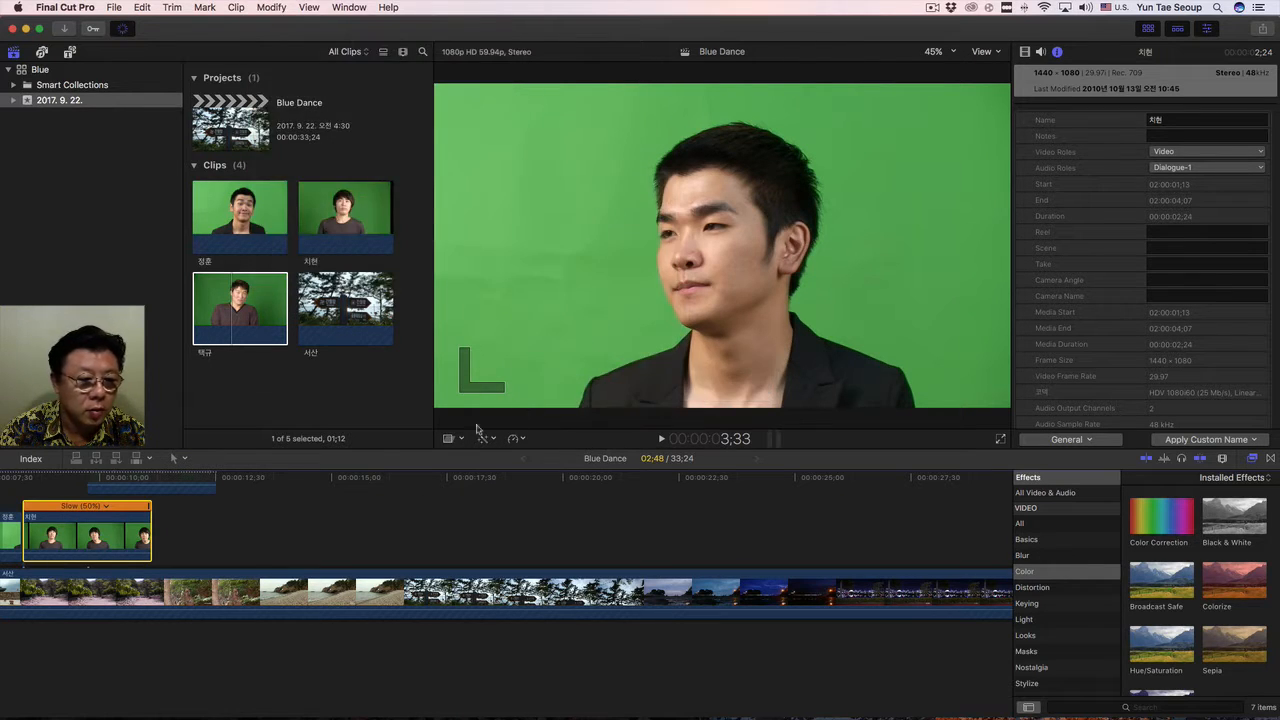
Set the retiming video quality of the uppermost slowed green-screen clip to Optical Flow.
left_click(157, 490)
scroll(163, 488, "up", 3)
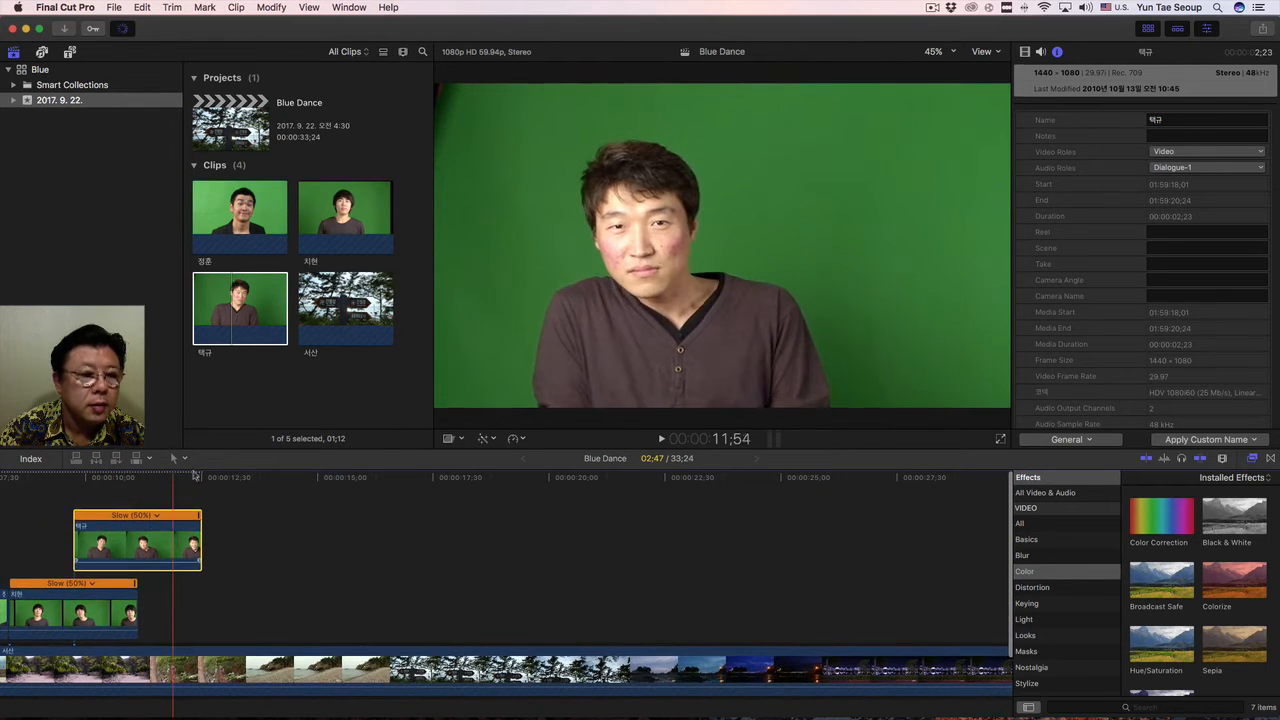
left_click(268, 8)
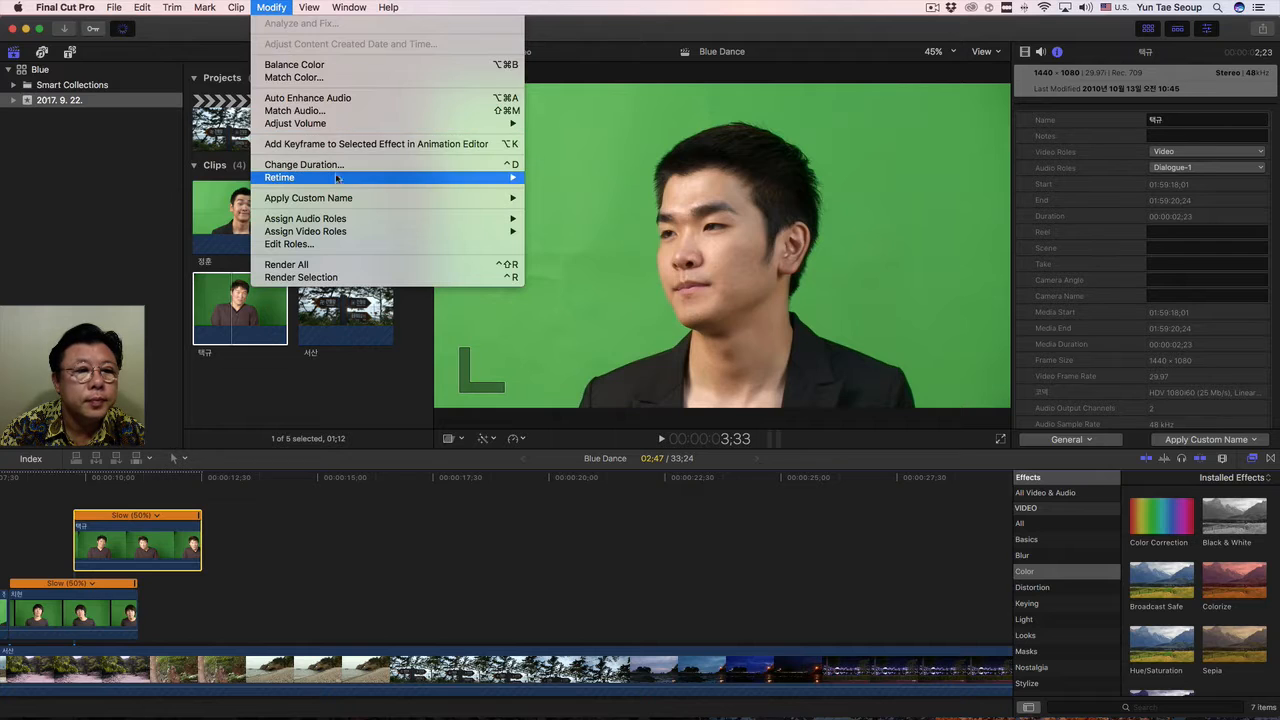
mouse_move(339, 180)
mouse_move(643, 334)
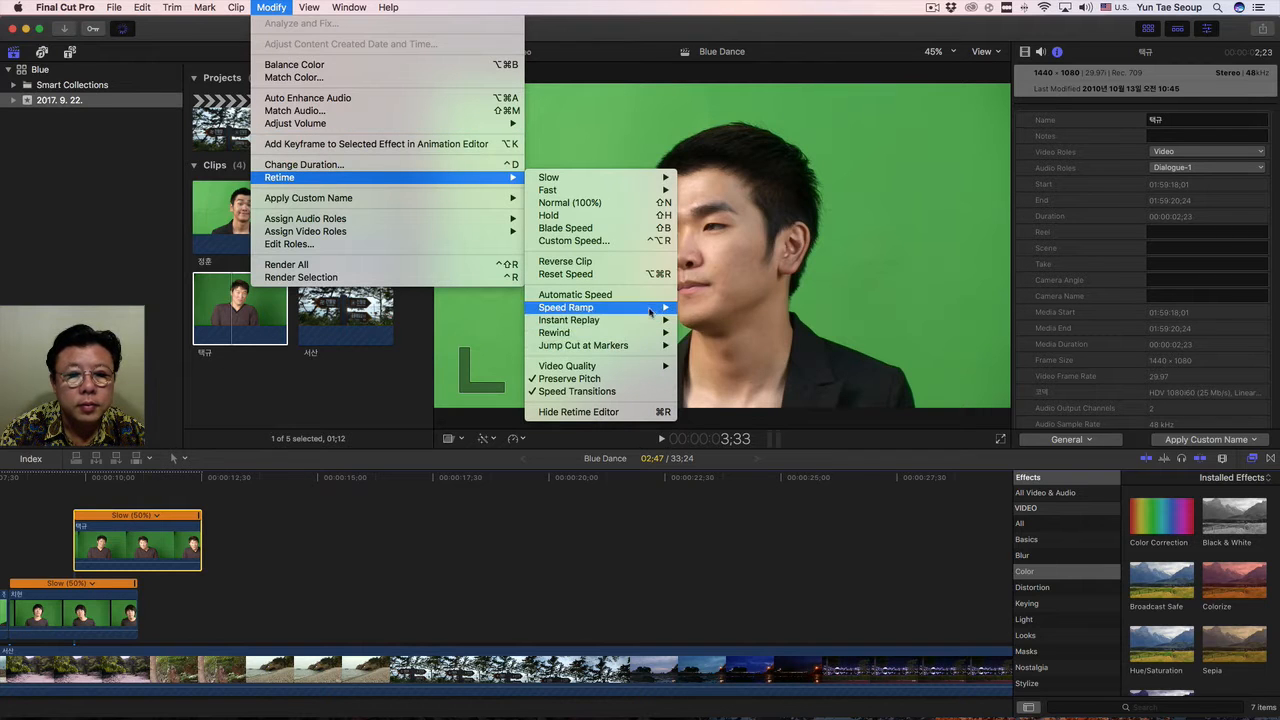
mouse_move(645, 366)
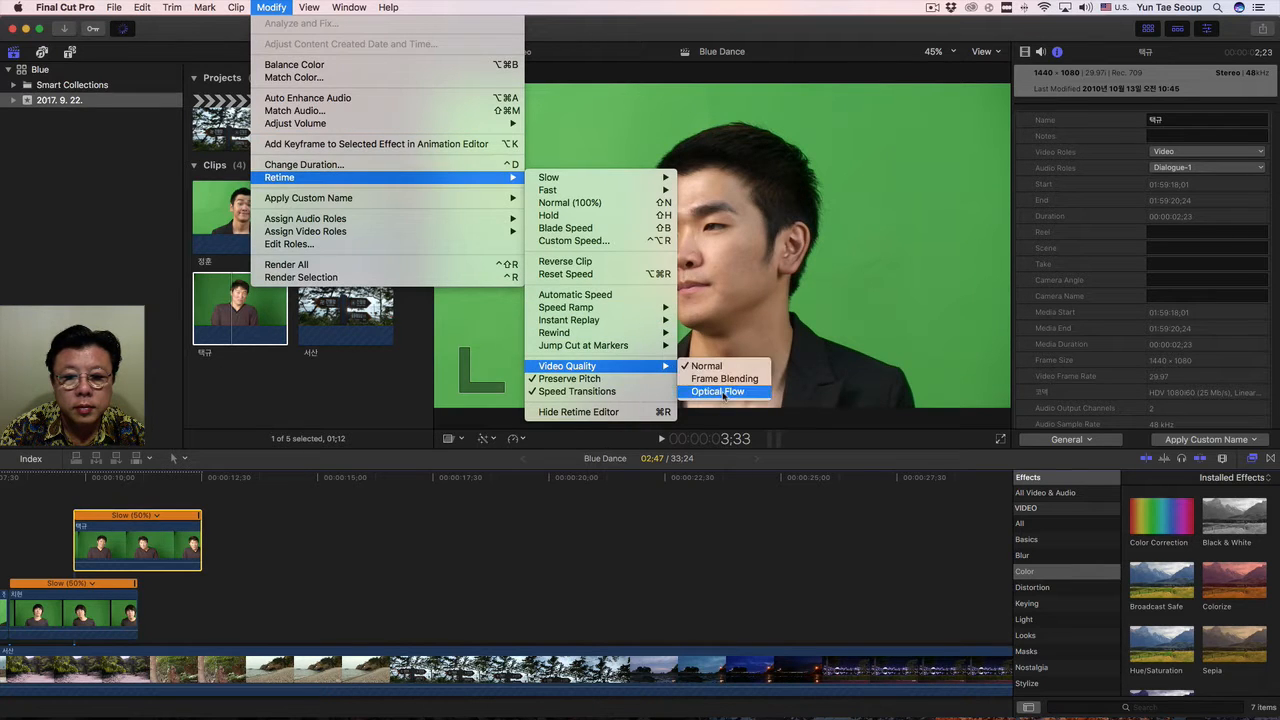
left_click(717, 391)
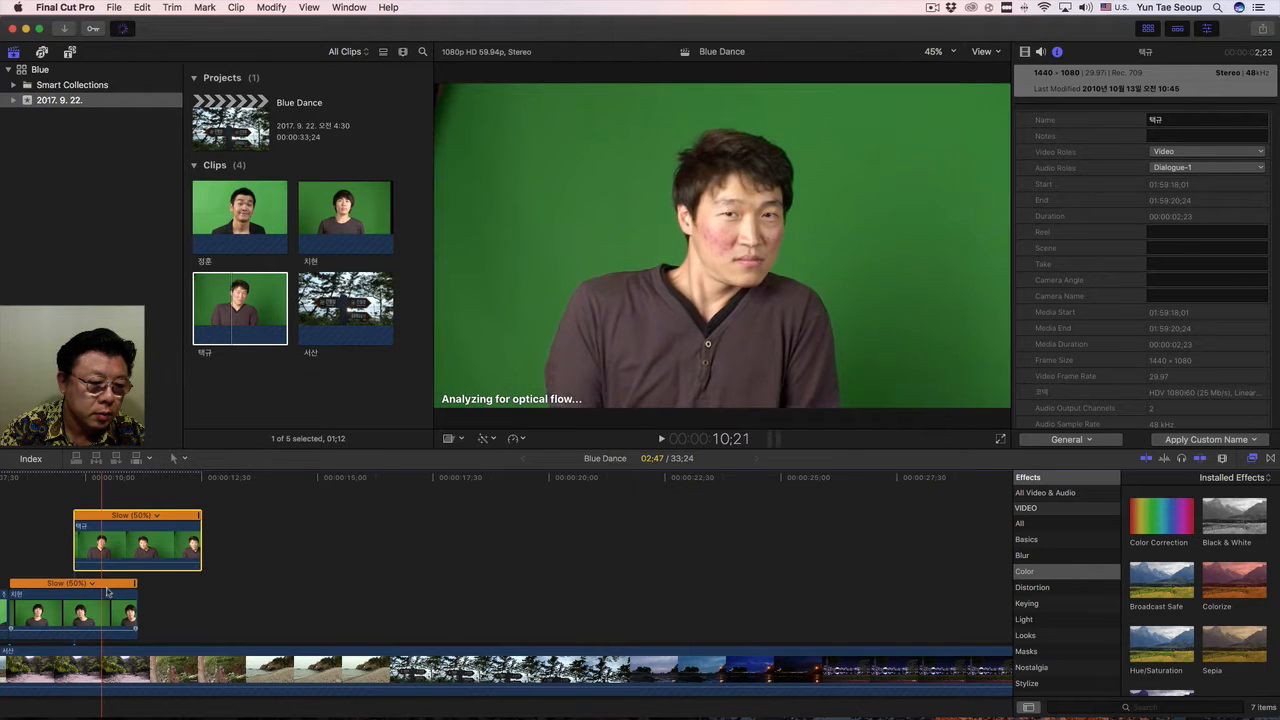
Hide the retime speed bars above the two slowed green-screen clips in the timeline.
left_click(239, 601)
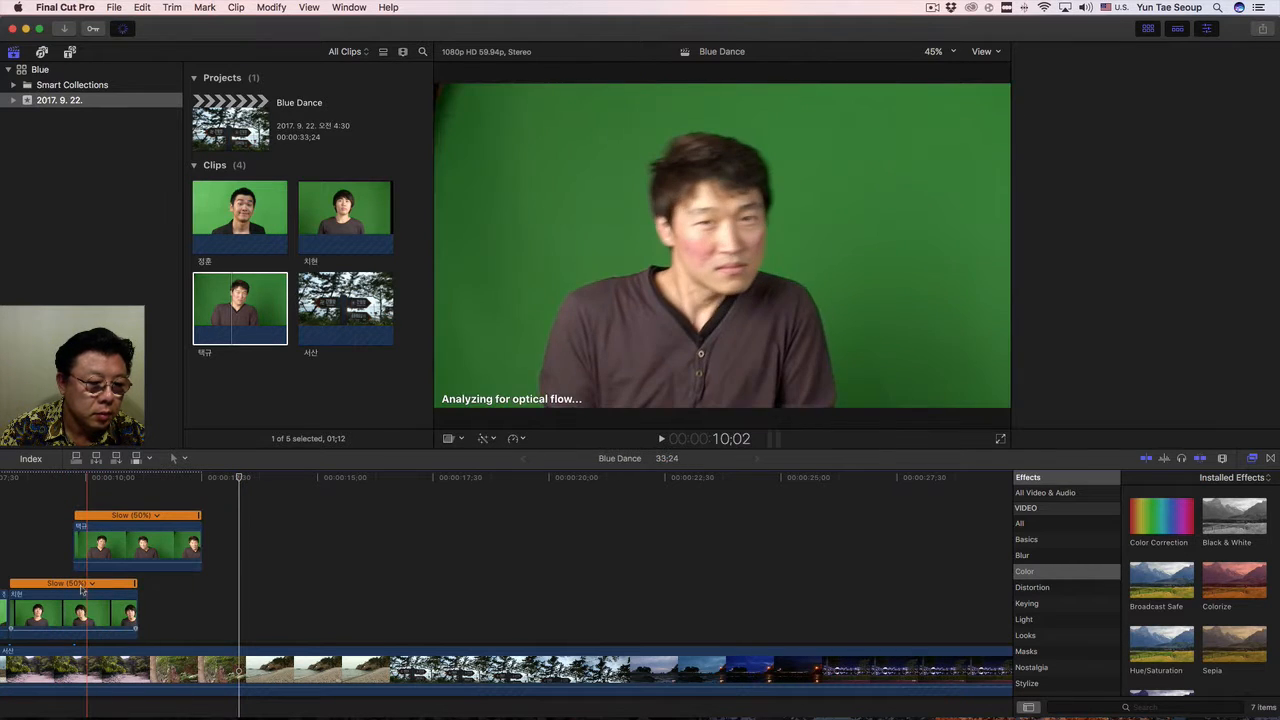
left_click(92, 584)
left_click(347, 573)
left_click(348, 573)
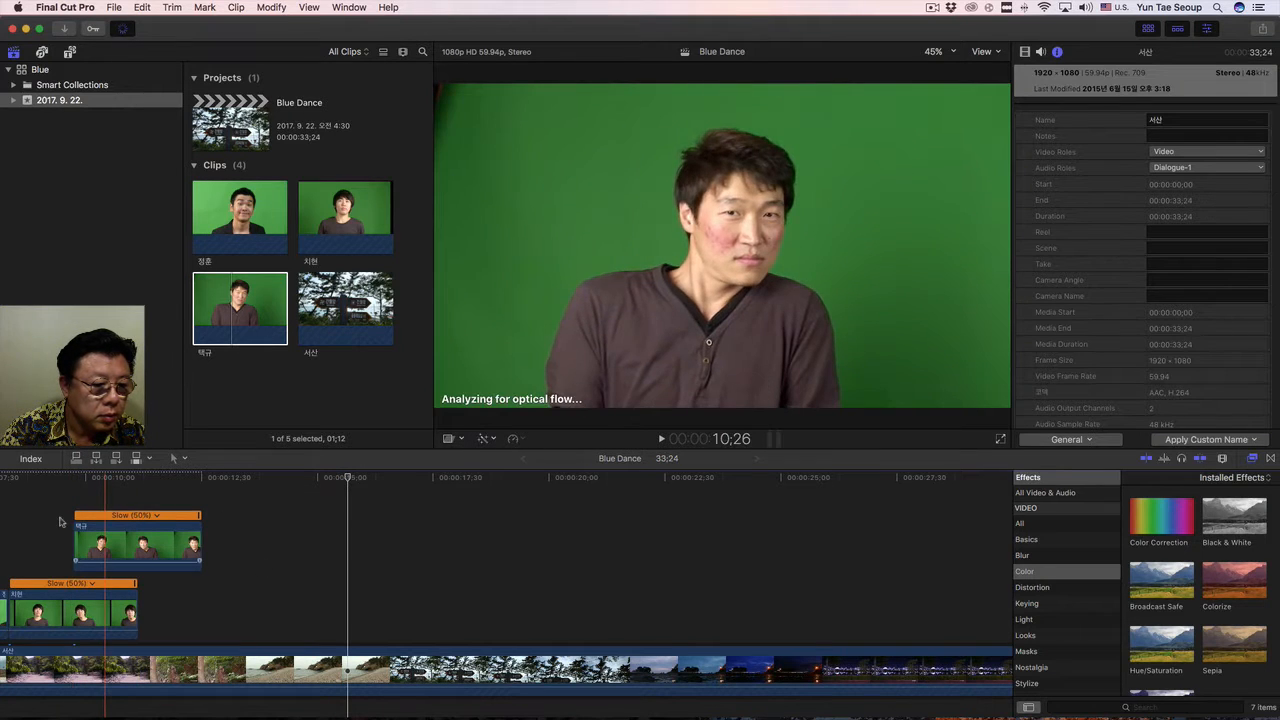
left_click(150, 515)
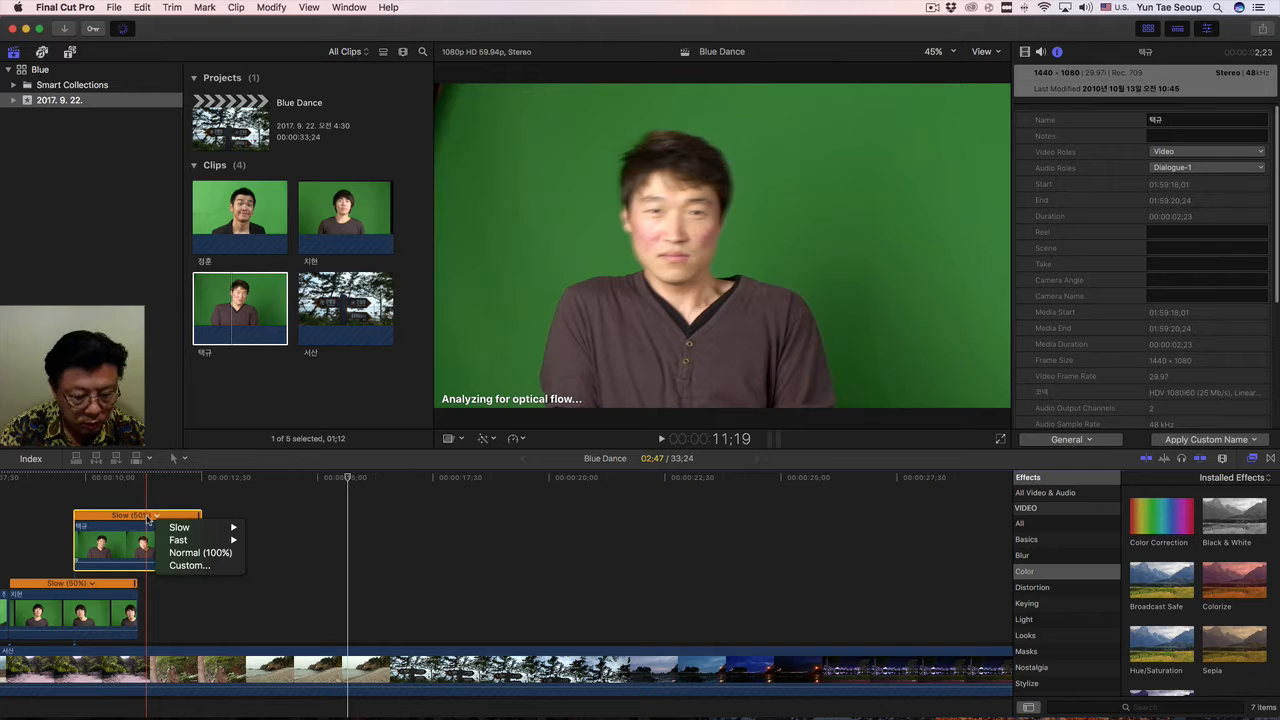
left_click(145, 520)
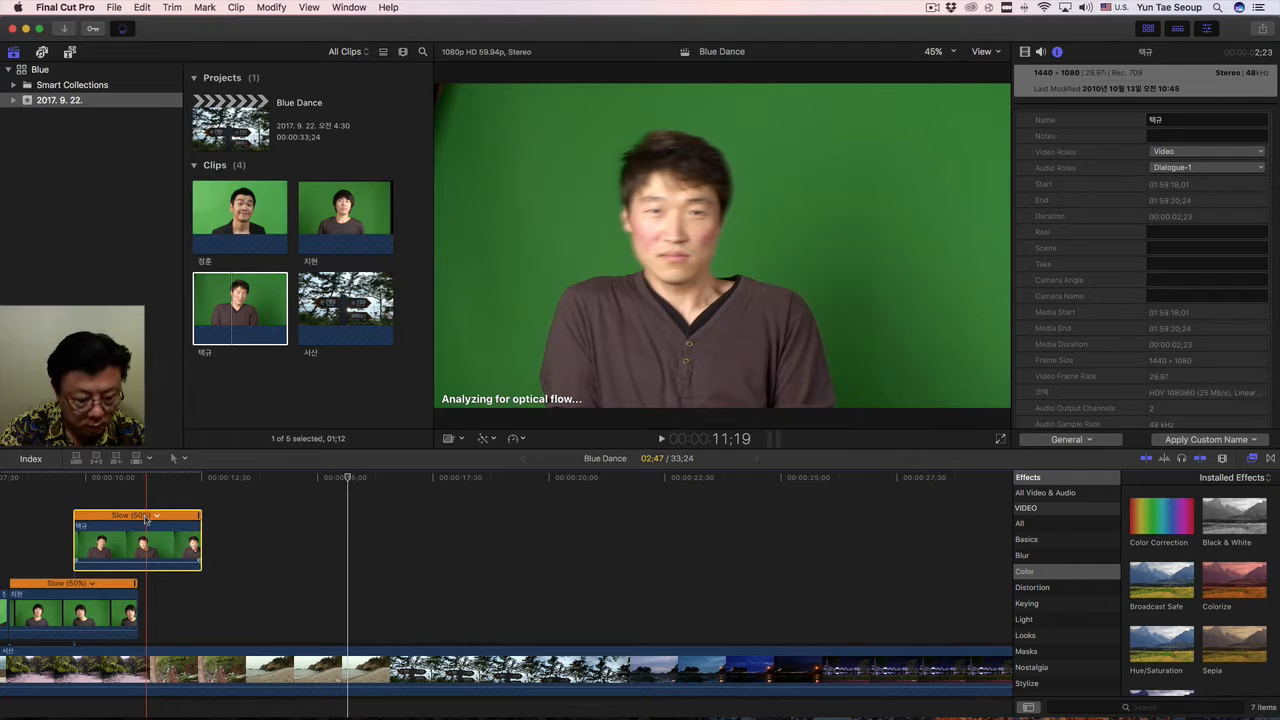
left_click(80, 585)
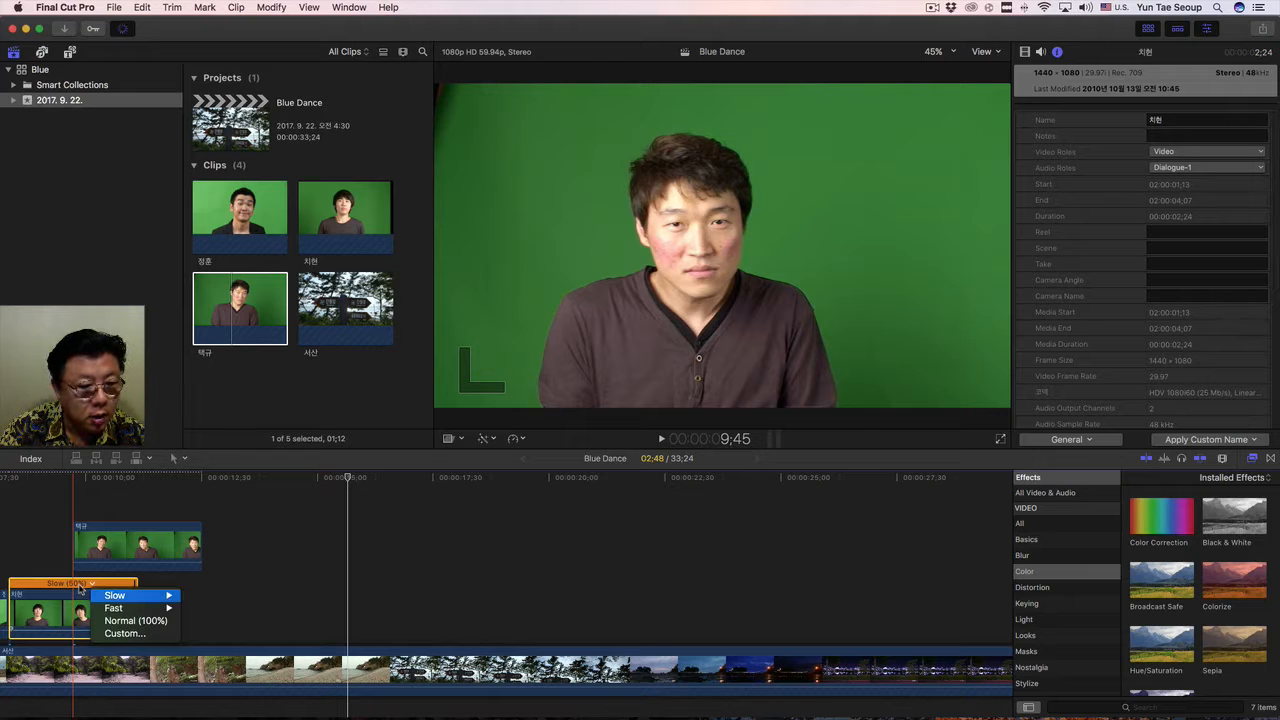
left_click(80, 589)
key("super+r")
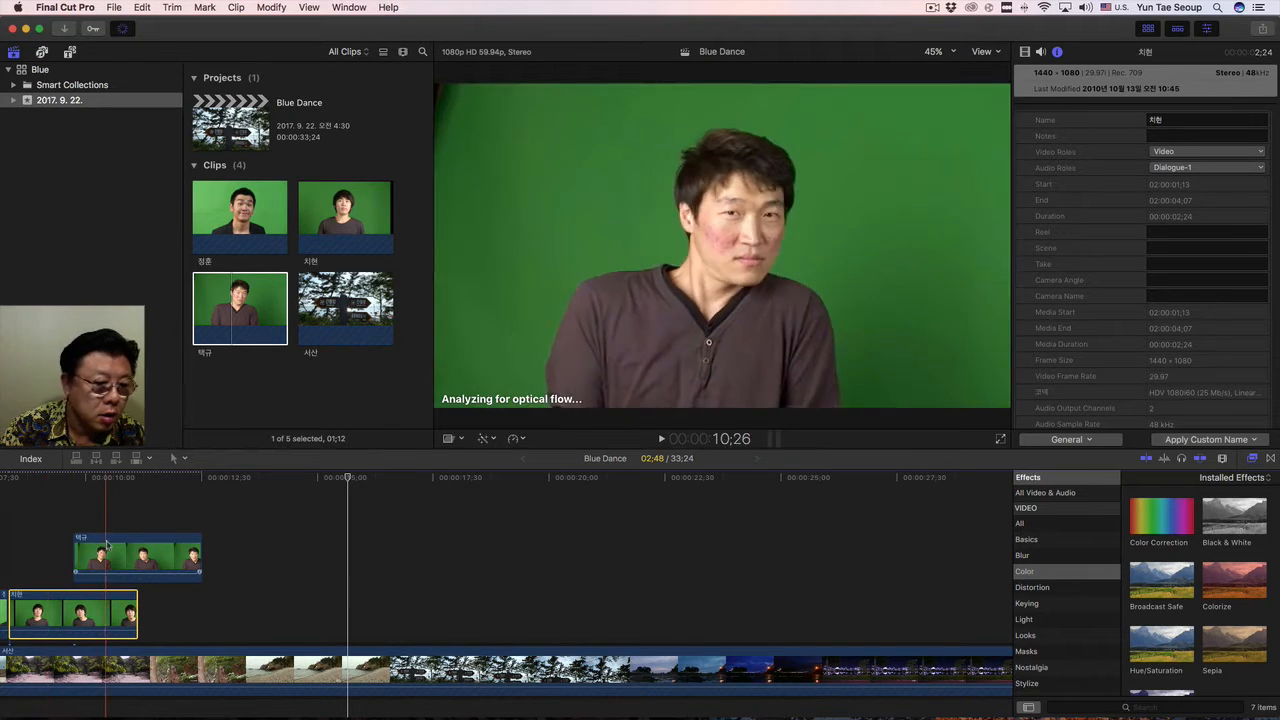
Stack the three green-screen clips so they all start at the same point, with the longest clip uppermost.
left_click_drag(107, 546, 43, 545)
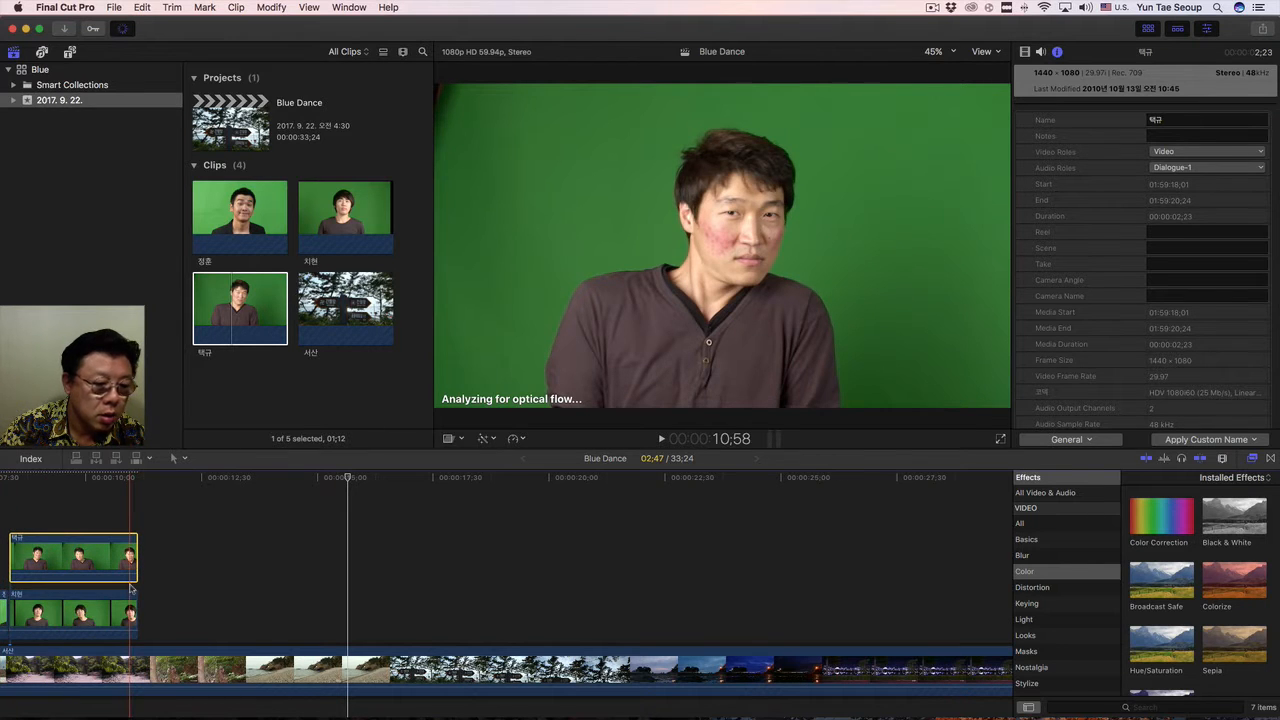
scroll(130, 588, "left", 10)
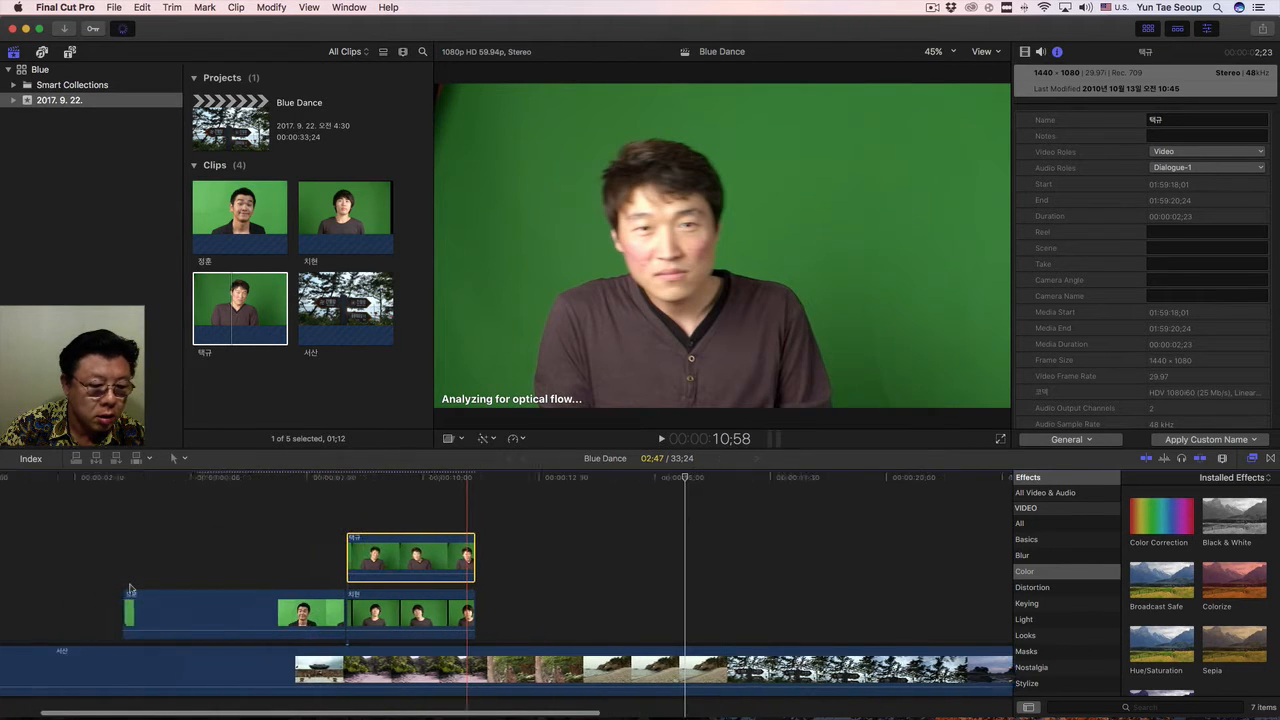
left_click(243, 598)
left_click_drag(257, 600, 476, 487)
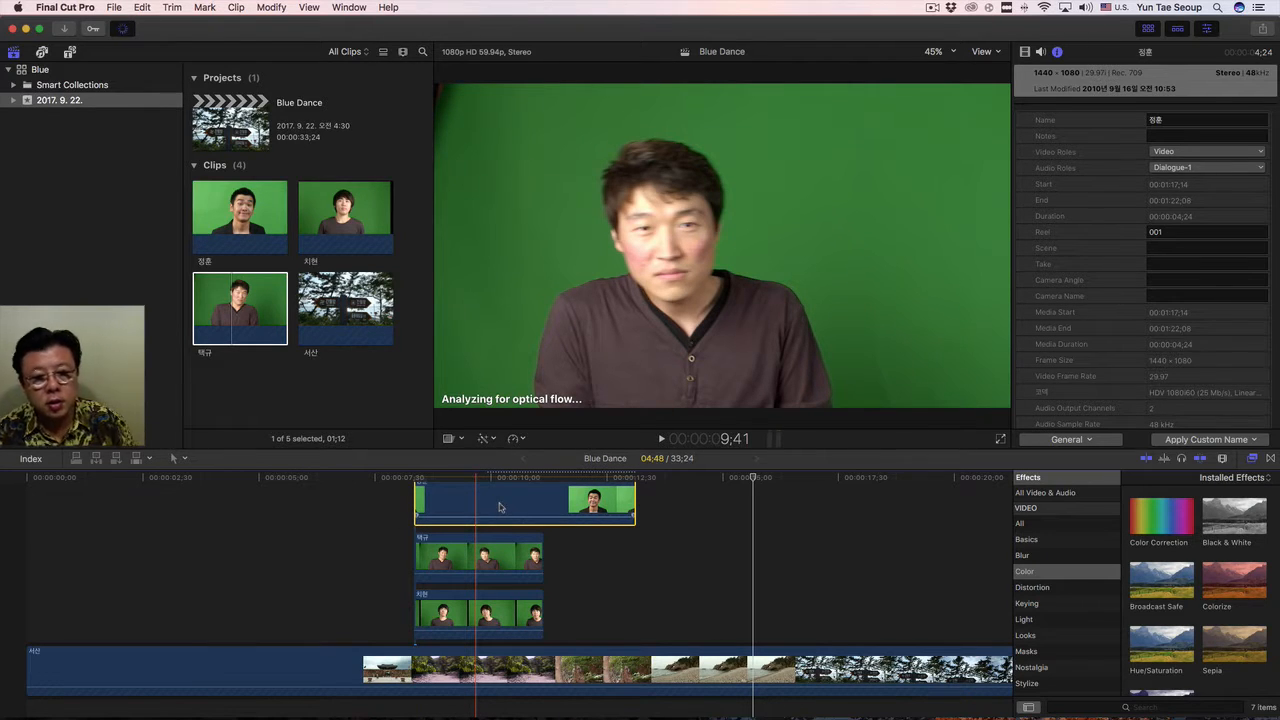
scroll(500, 507, "up", 3)
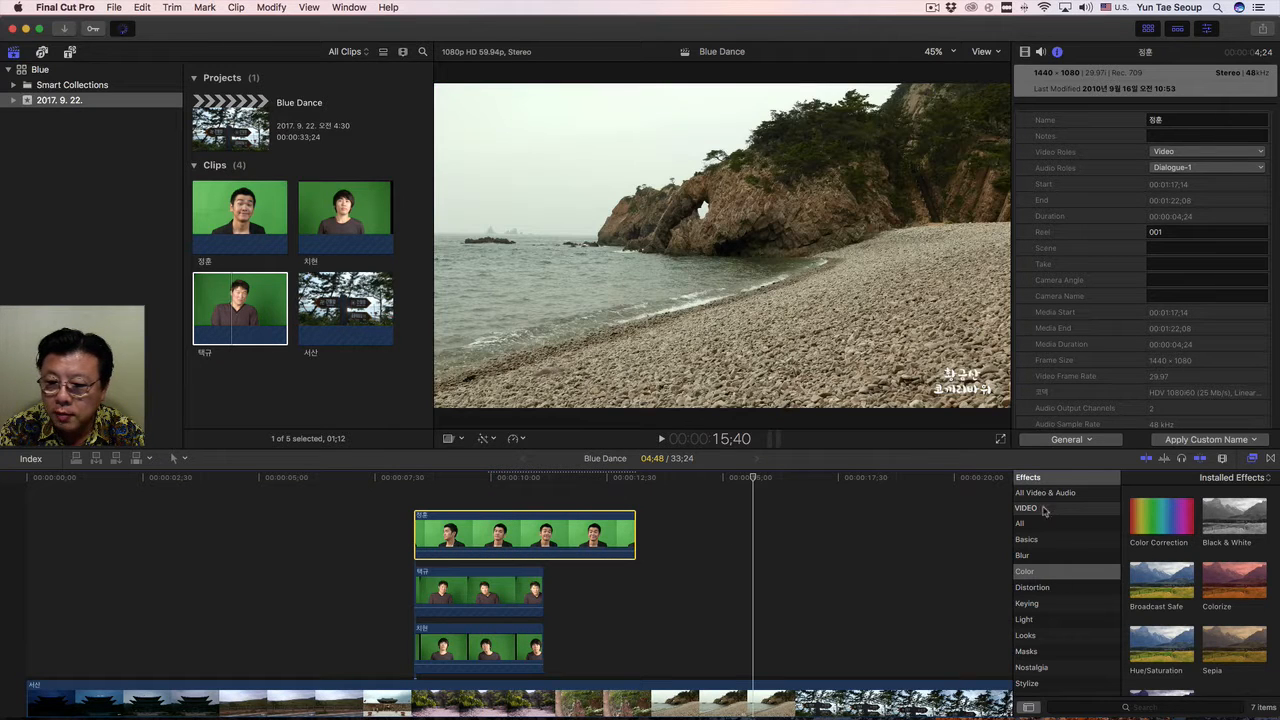
Park the playhead at 10:05 and apply the Keyer effect from the Keying category to the uppermost green-screen clip.
scroll(1045, 553, "down", 2)
left_click(1037, 565)
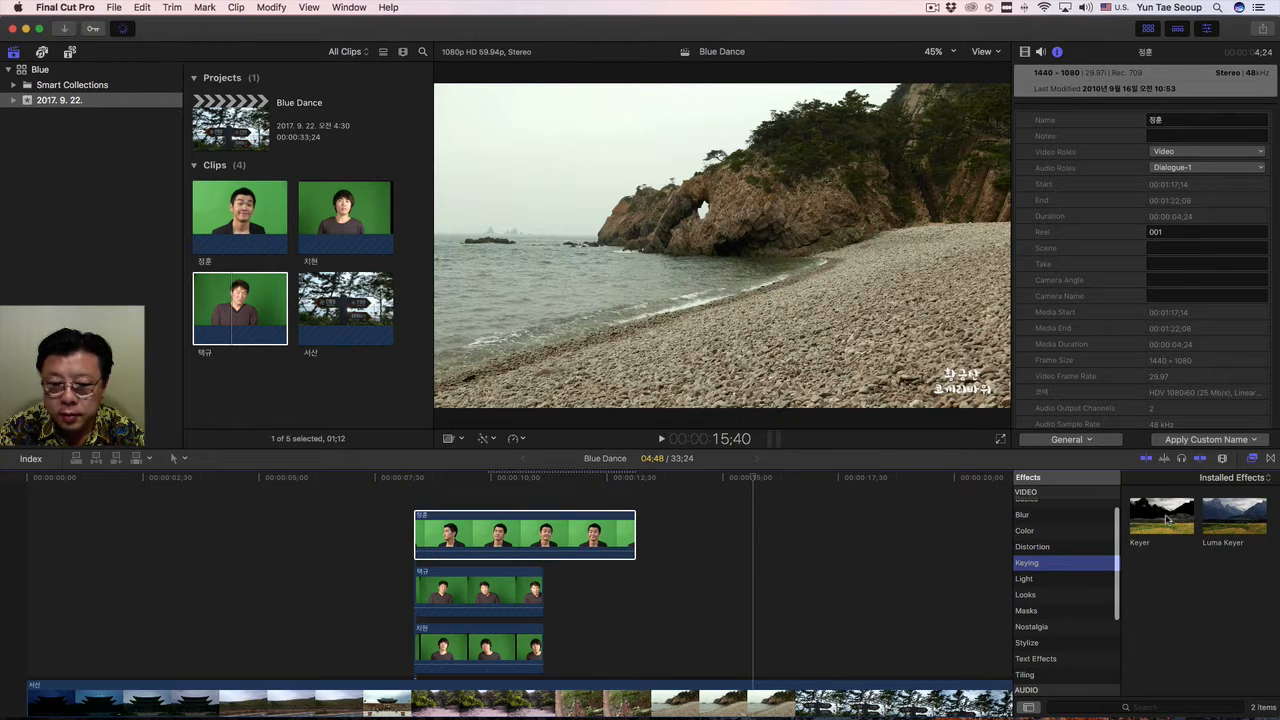
left_click(494, 479)
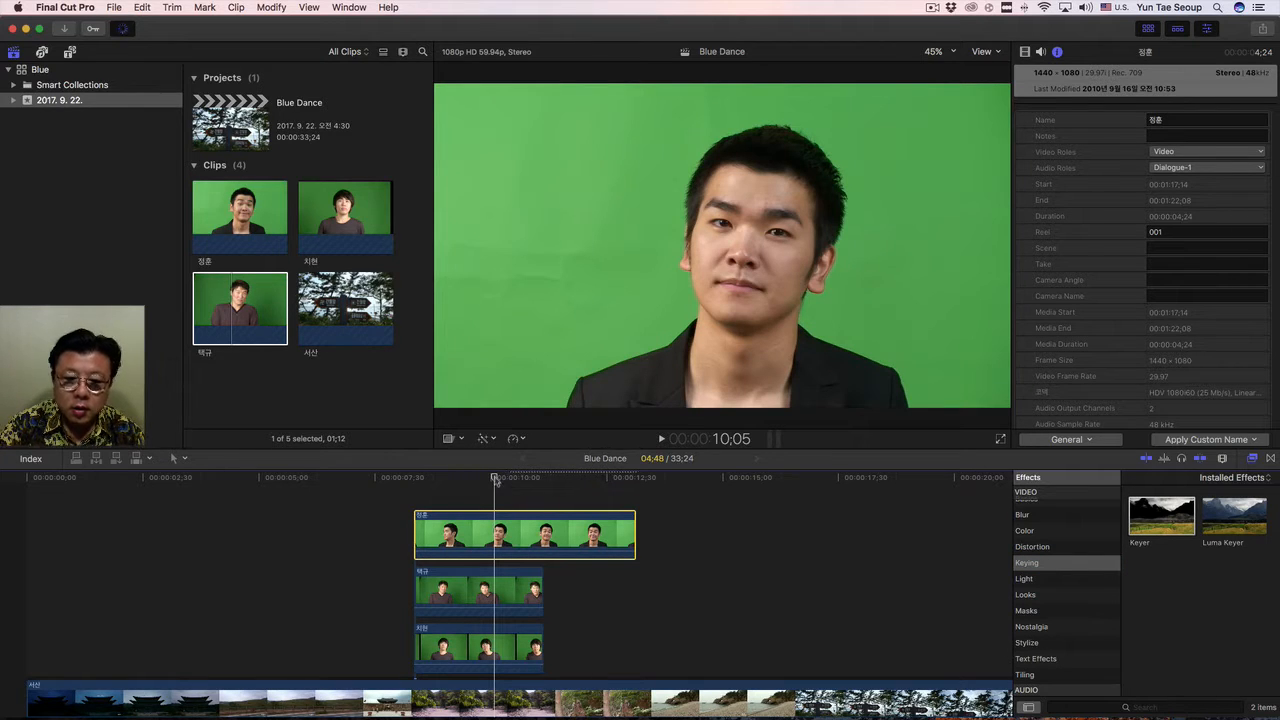
left_click(1166, 517)
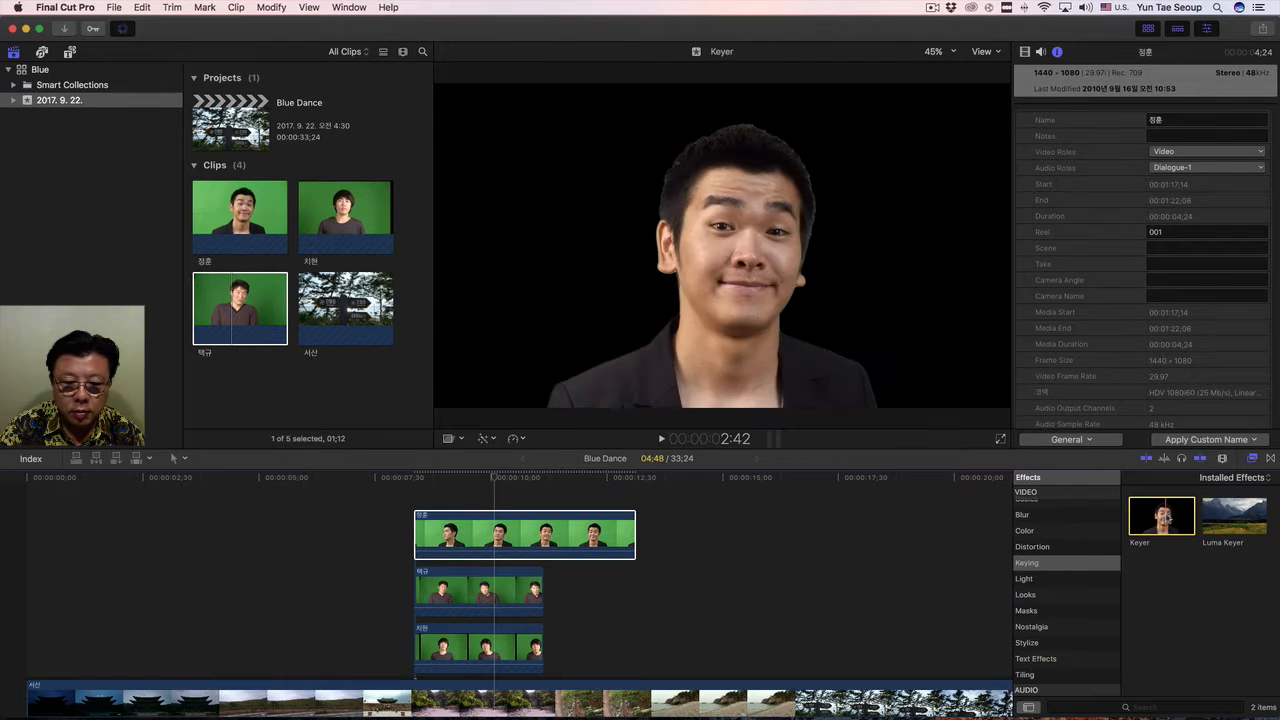
Apply the Keyer effect to the middle and lowest green-screen clips in the stack.
left_click(486, 588)
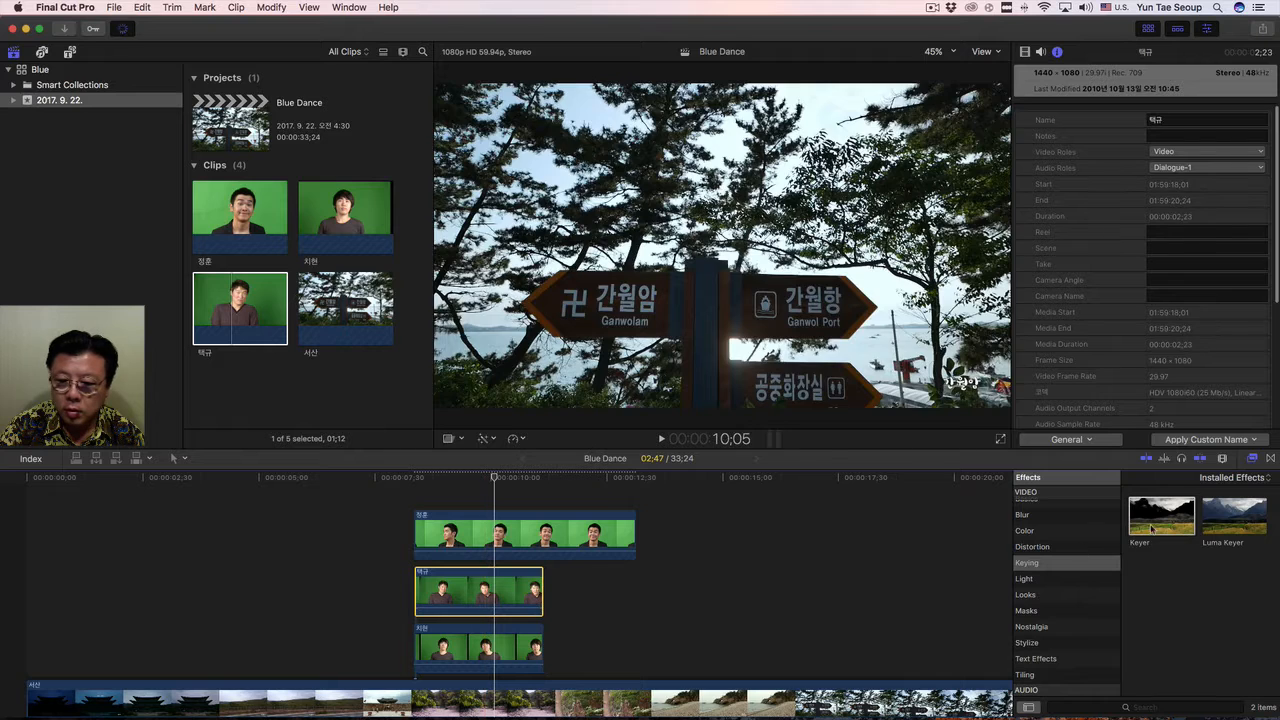
left_click(1160, 522)
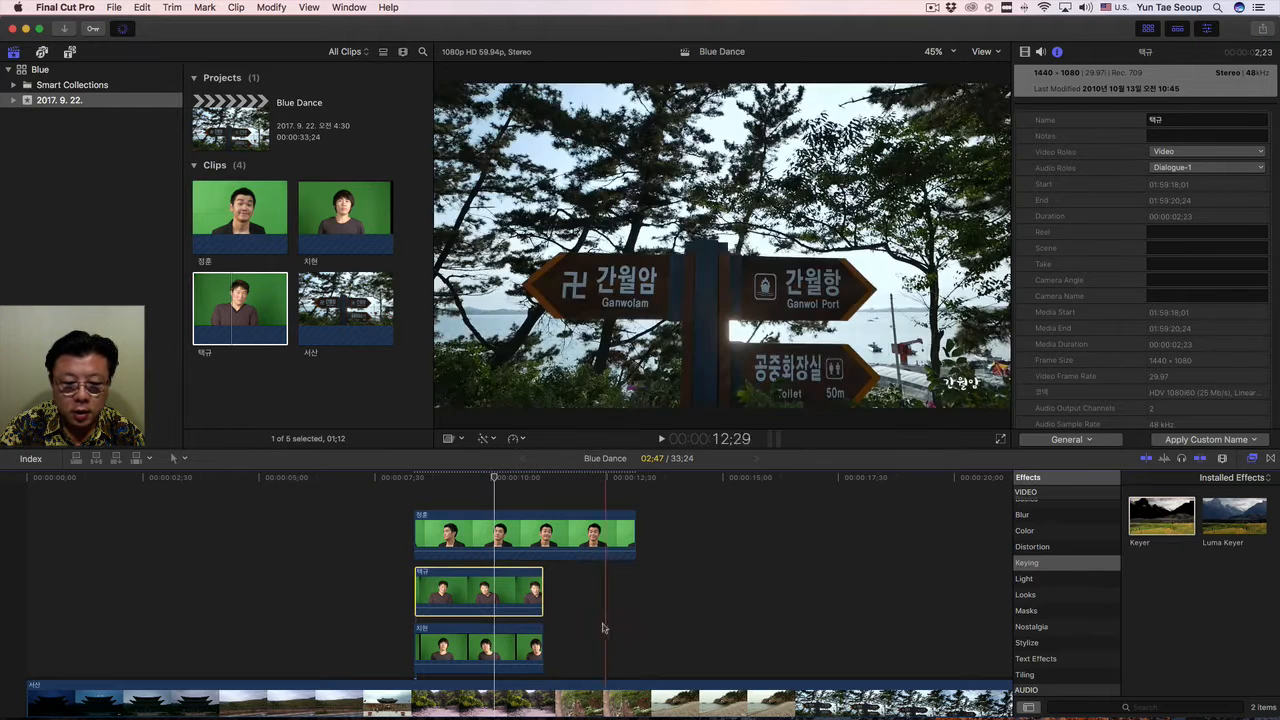
left_click(502, 638)
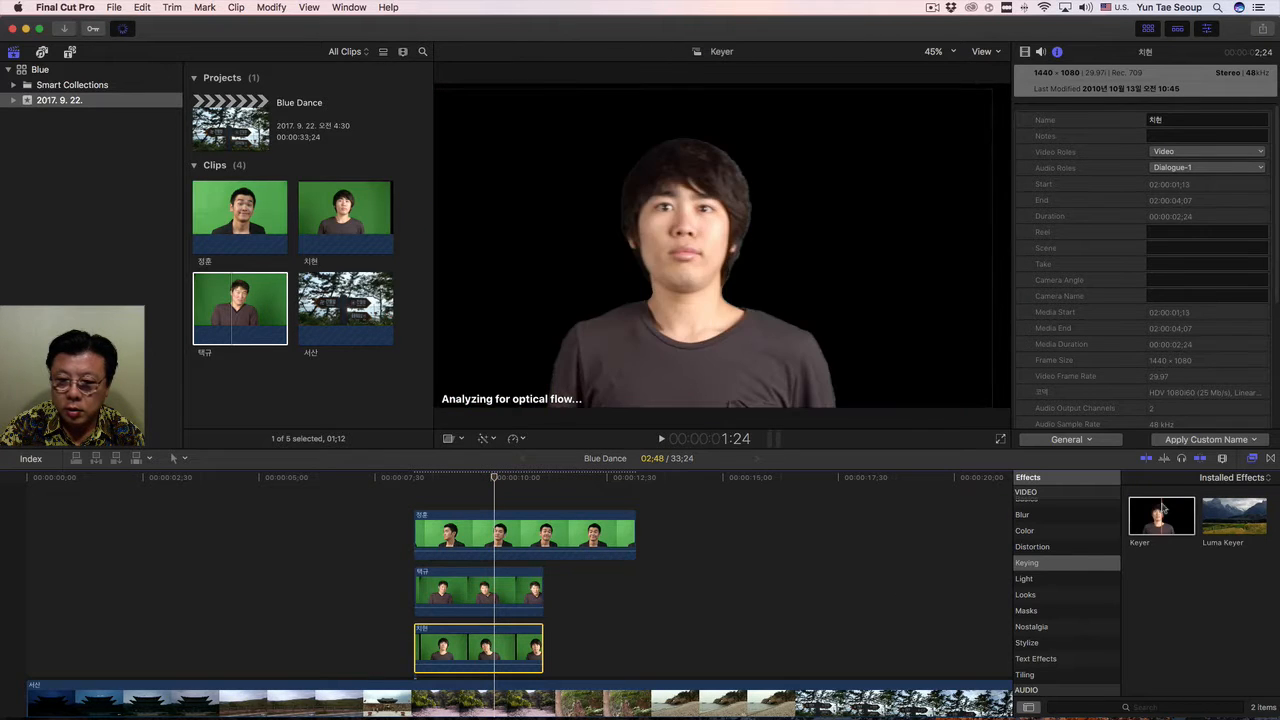
double_click(1160, 512)
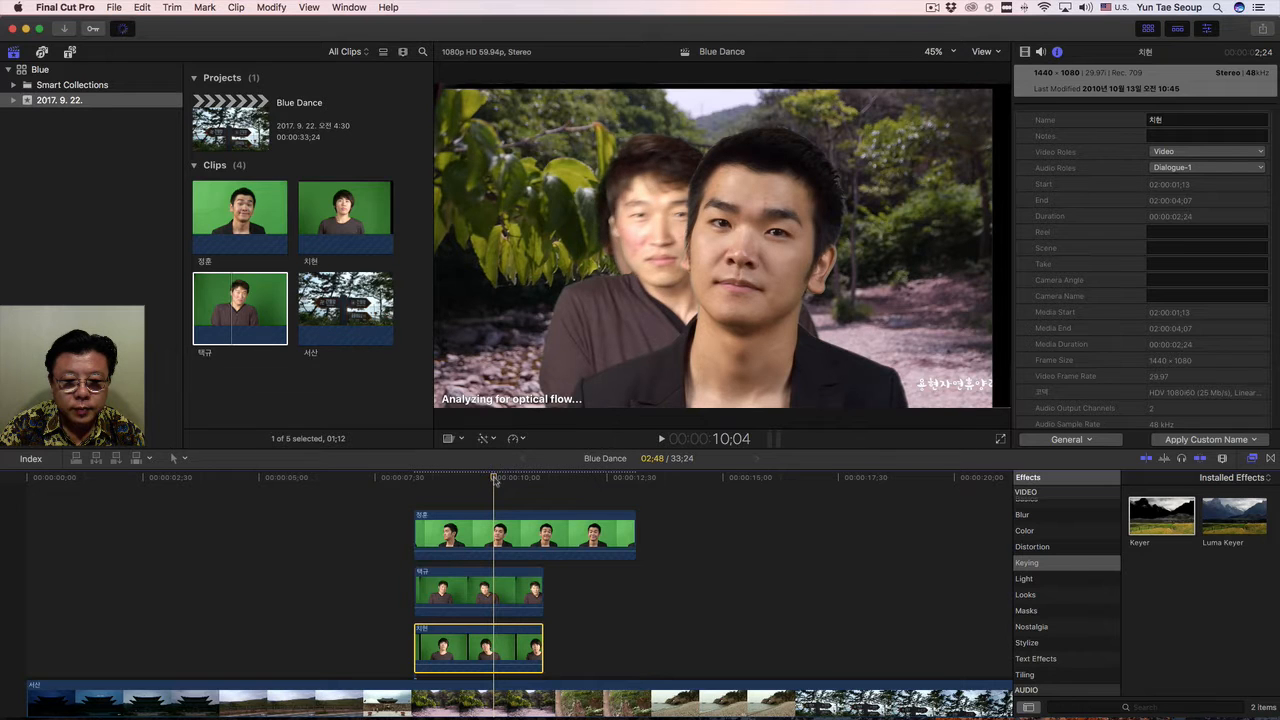
Display the uppermost clip's Keyer settings and move that clip after the other two, directly above the background, with the playhead at 13:55.
left_click(505, 531)
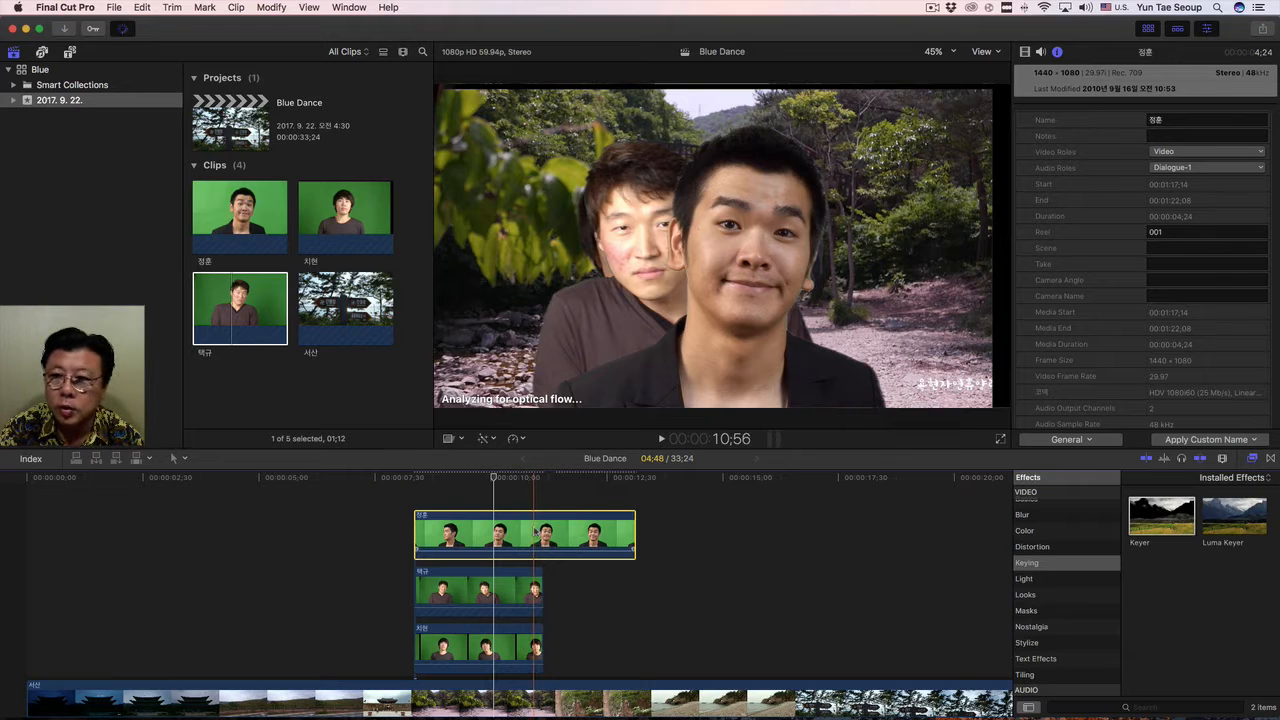
left_click(1025, 52)
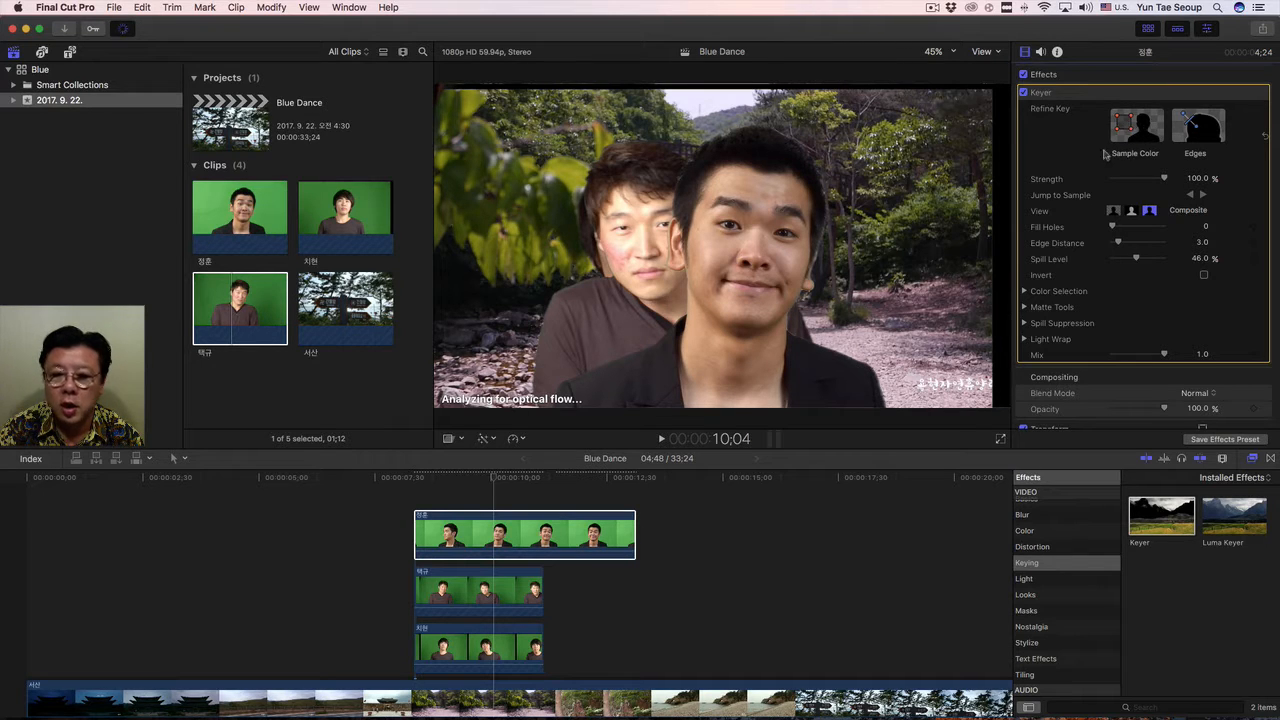
left_click_drag(543, 535, 700, 640)
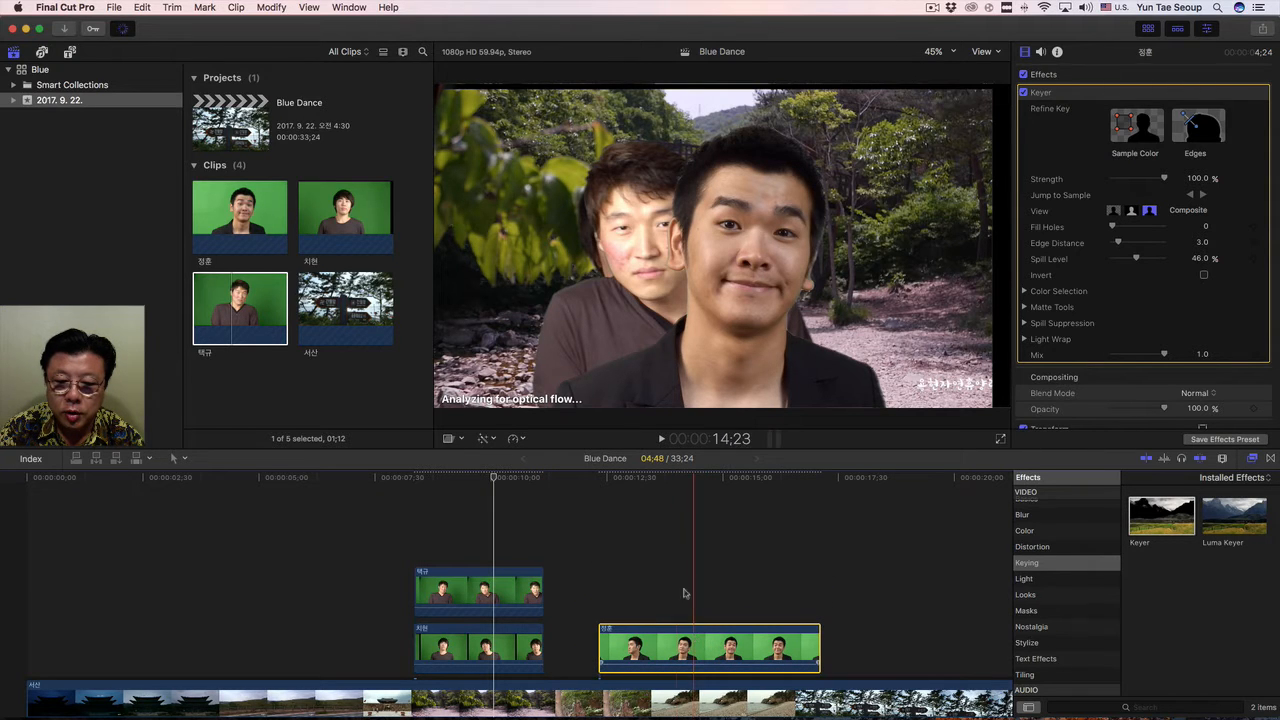
left_click(673, 478)
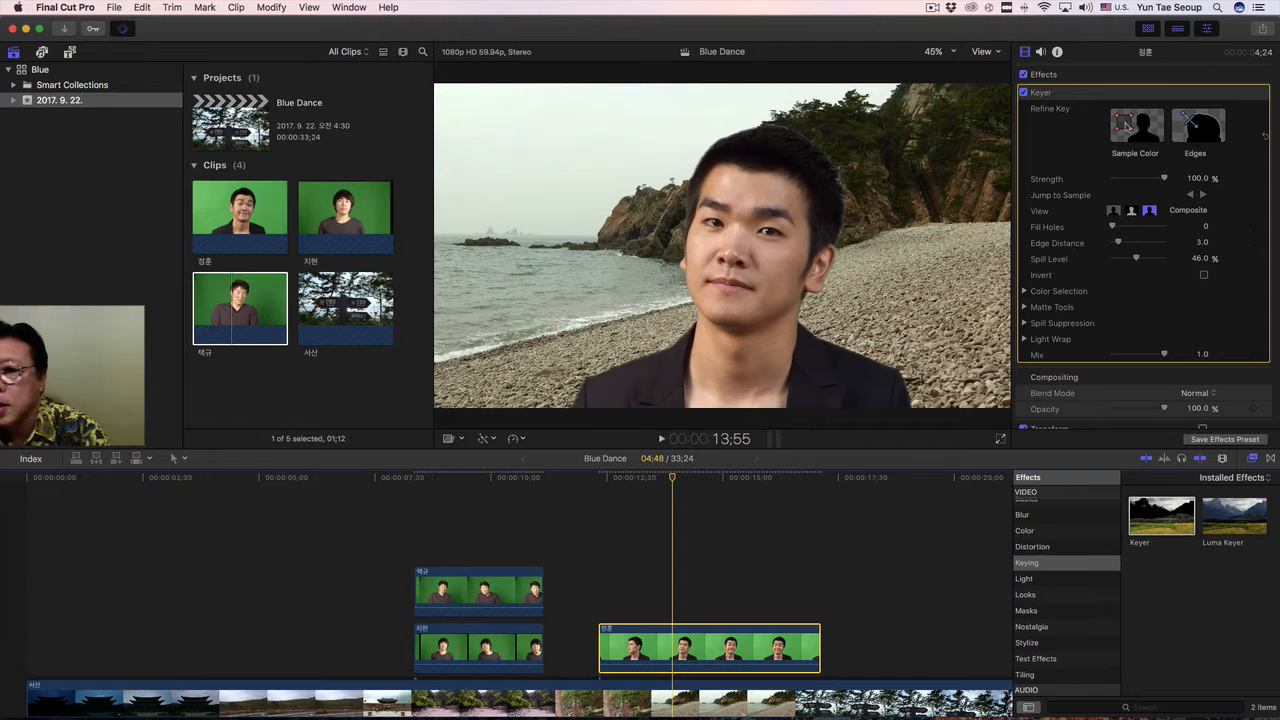
Refine the key with two Sample Color rectangles, one over the backdrop on each side of the man.
left_click(1120, 130)
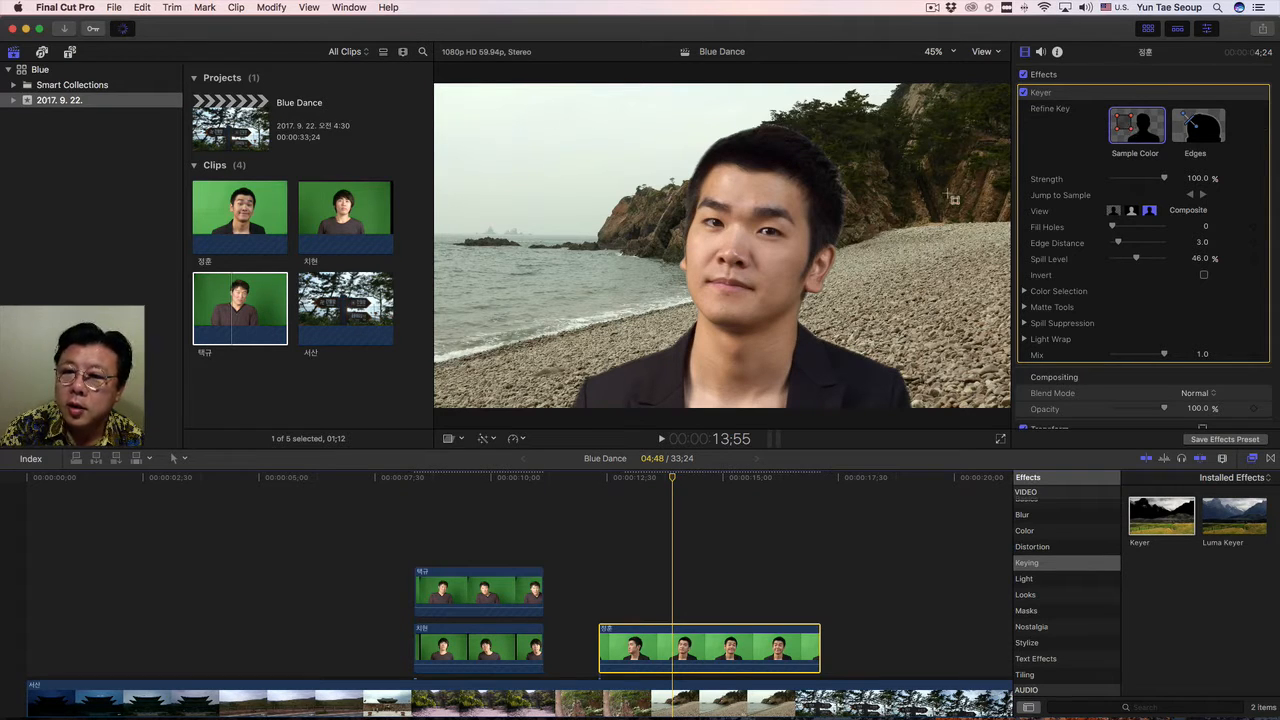
left_click_drag(886, 116, 982, 326)
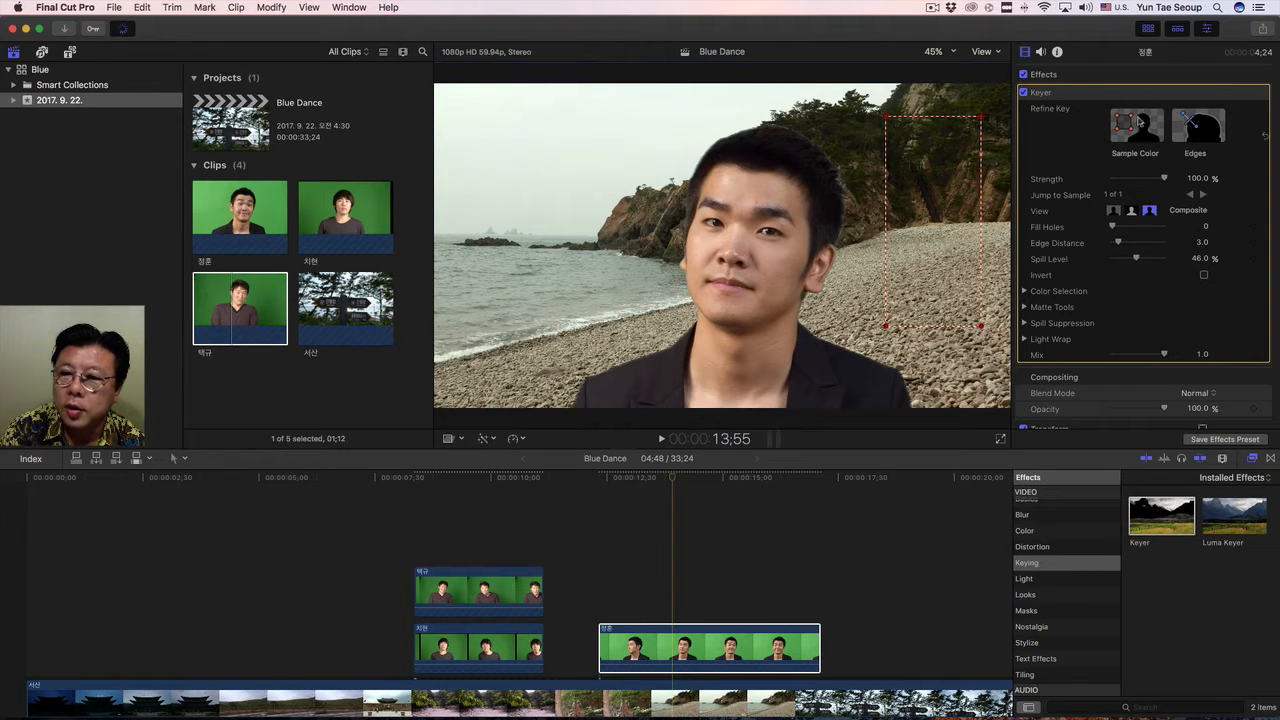
left_click(1128, 124)
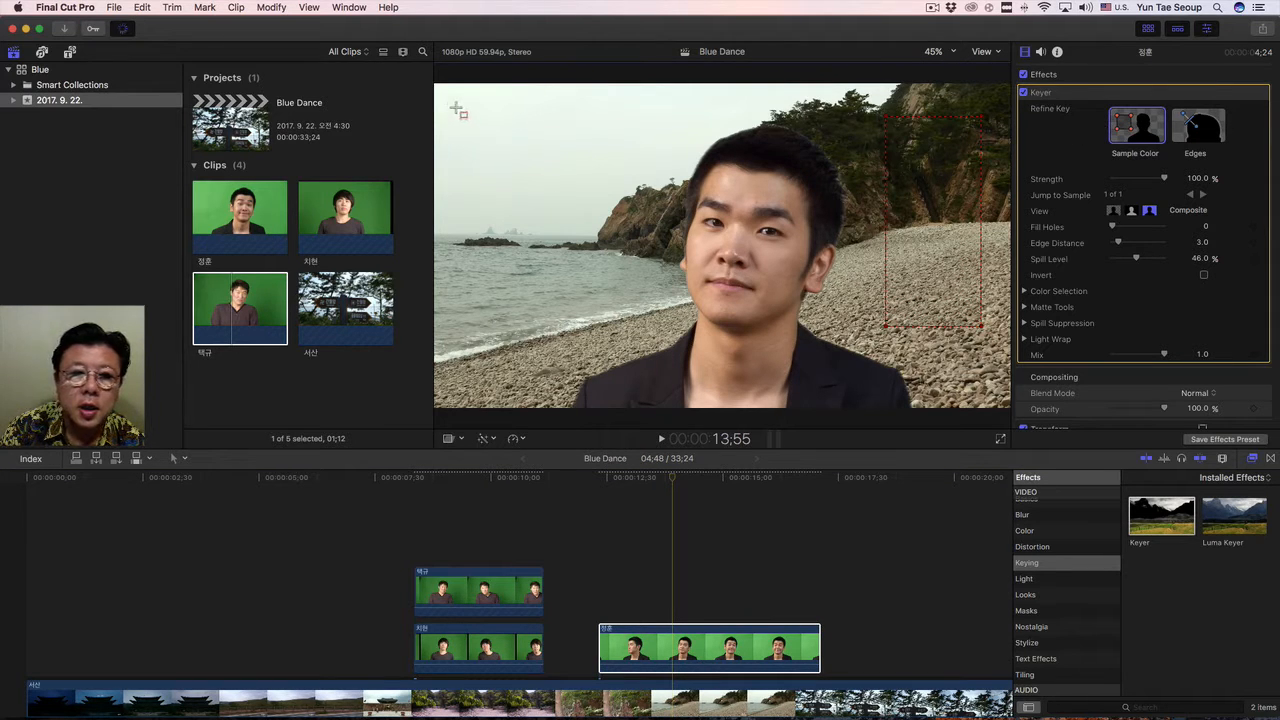
left_click_drag(451, 103, 603, 350)
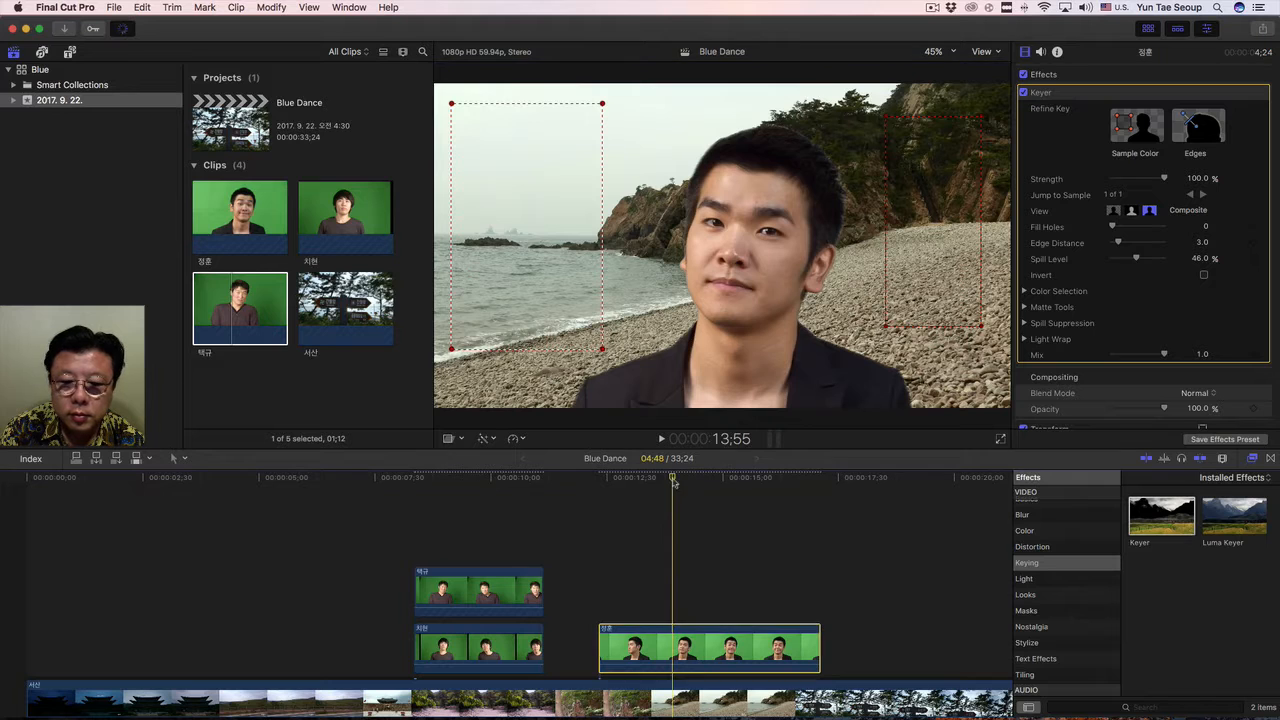
At 15:05, draw Keyer Edges lines across both sides of the man's hair, shifting the first one closer to the crown.
left_click(725, 479)
mouse_move(725, 487)
left_mouse_down()
mouse_move(790, 489)
mouse_move(600, 487)
mouse_move(719, 495)
left_mouse_up()
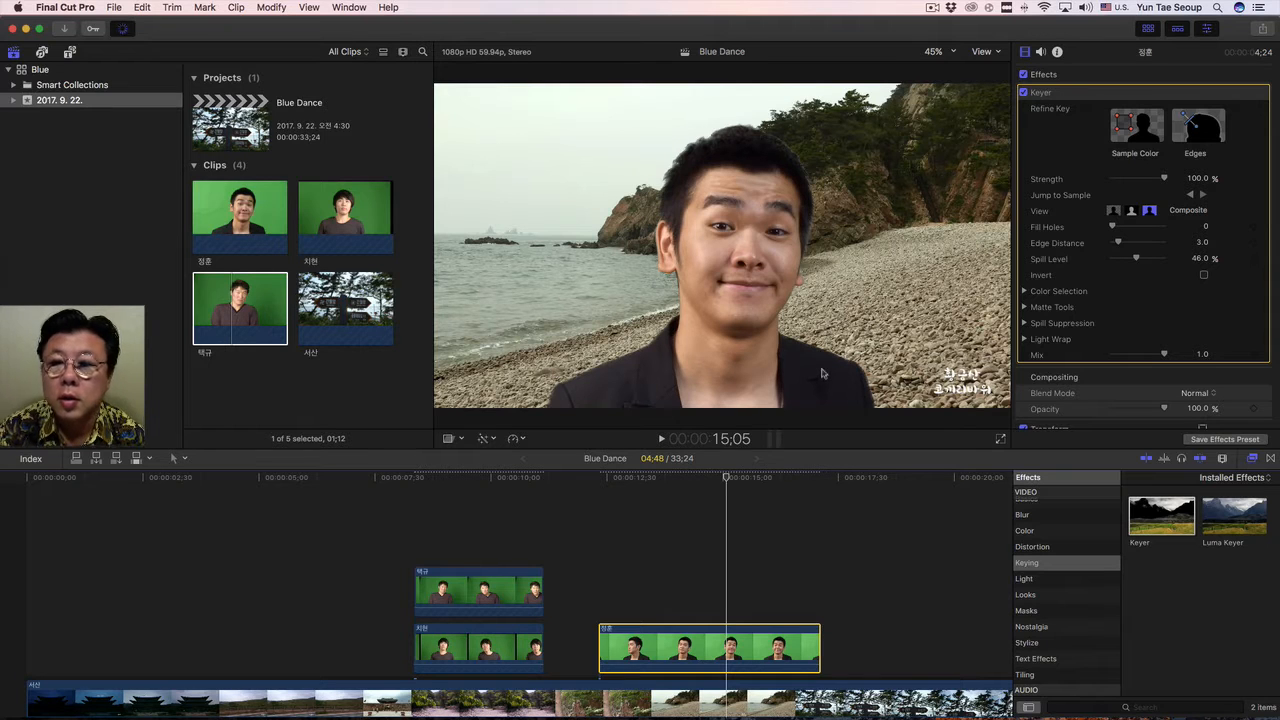
left_click(1200, 137)
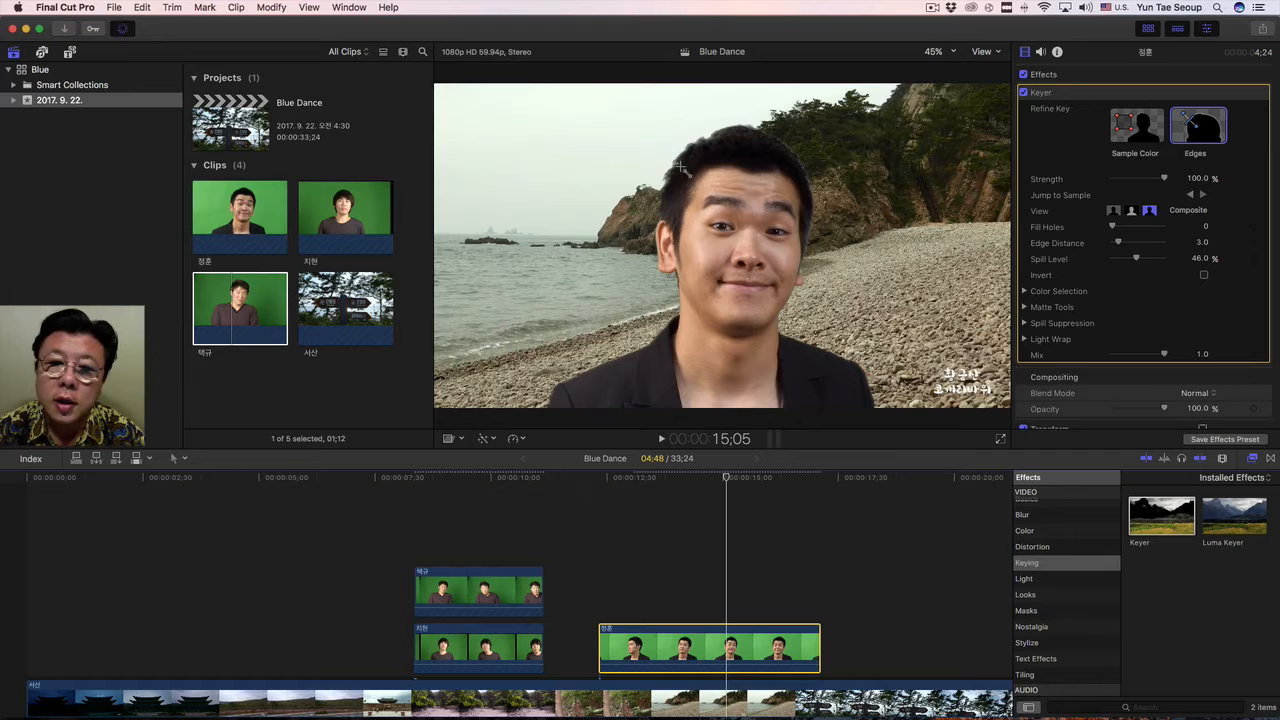
left_click_drag(657, 157, 685, 178)
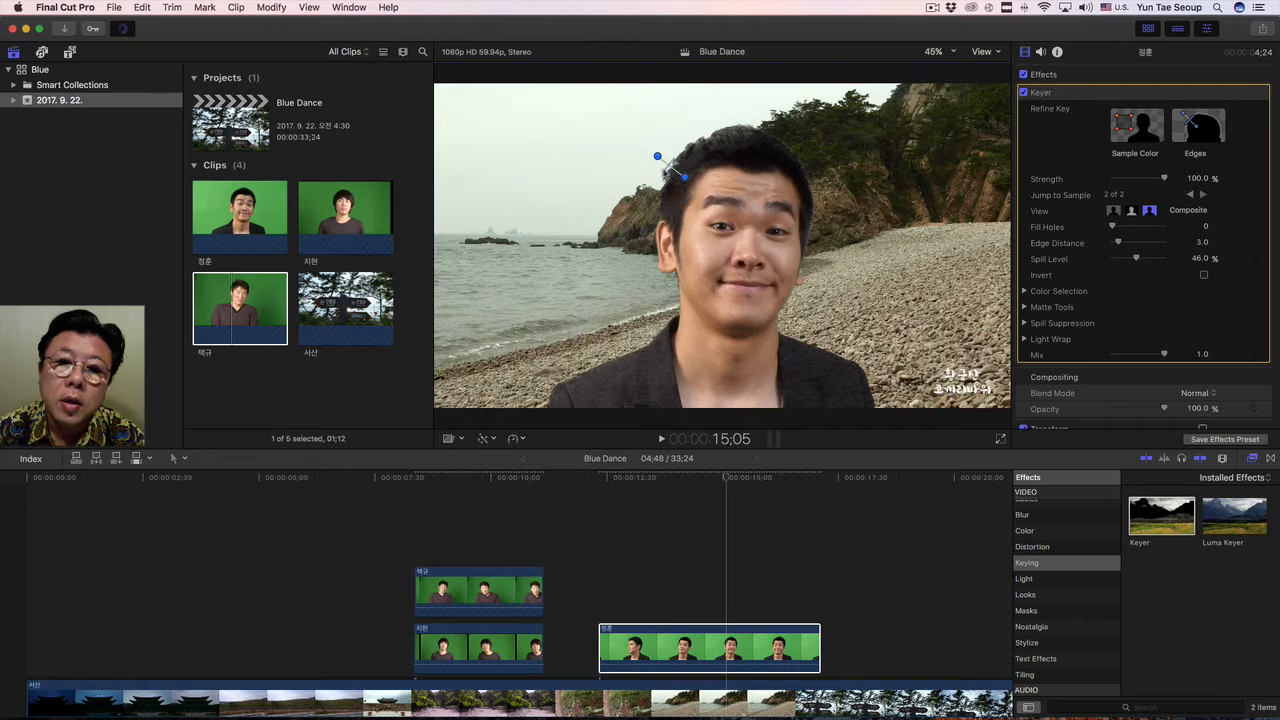
left_click_drag(669, 167, 665, 162)
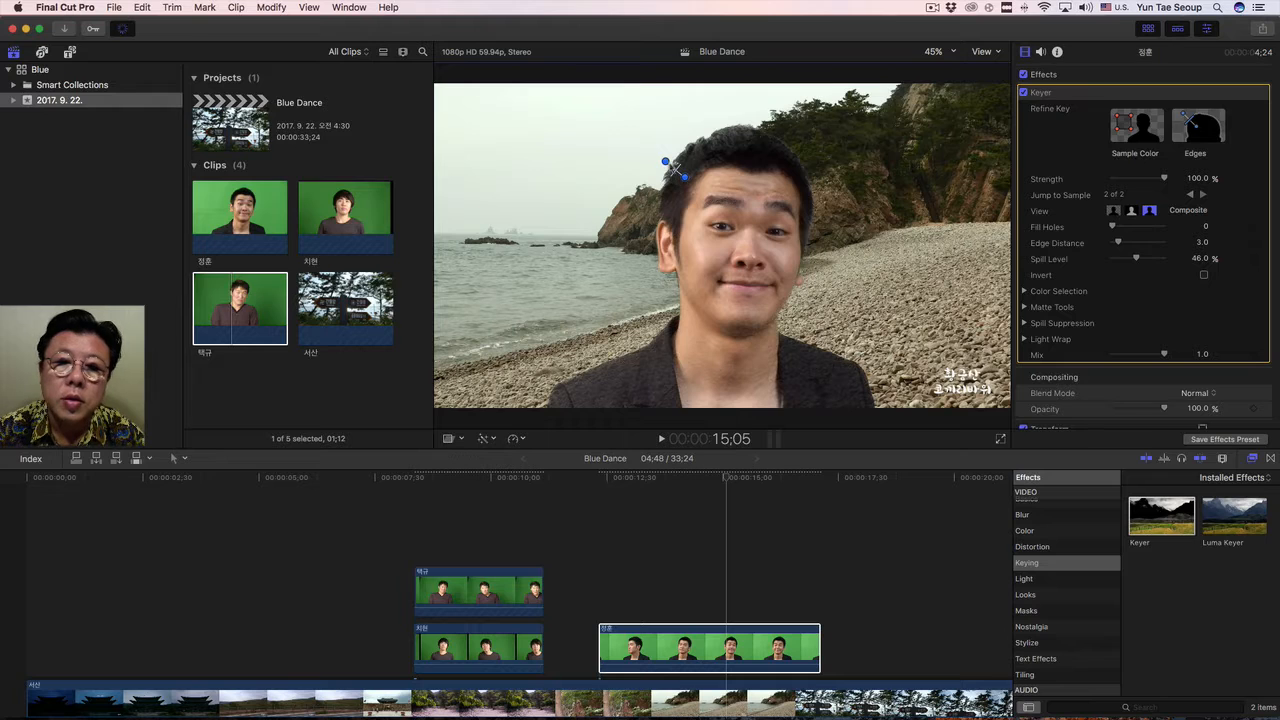
left_click_drag(665, 161, 702, 157)
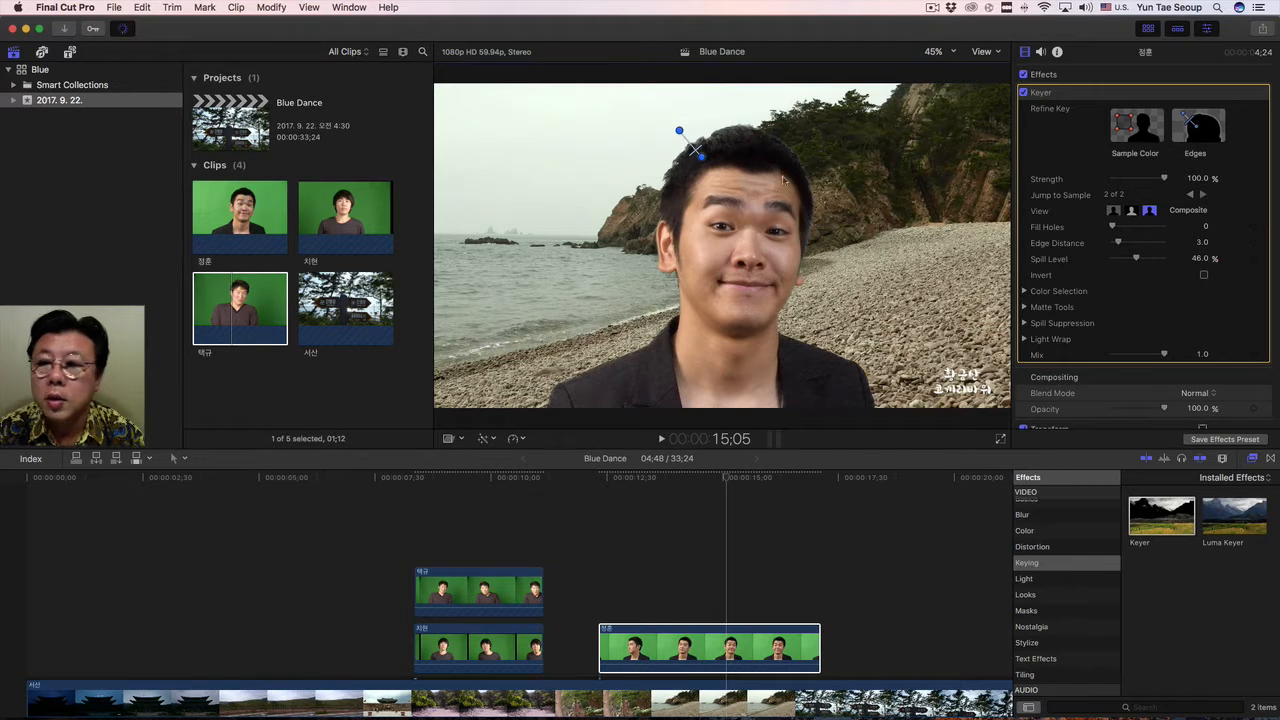
left_click(1208, 130)
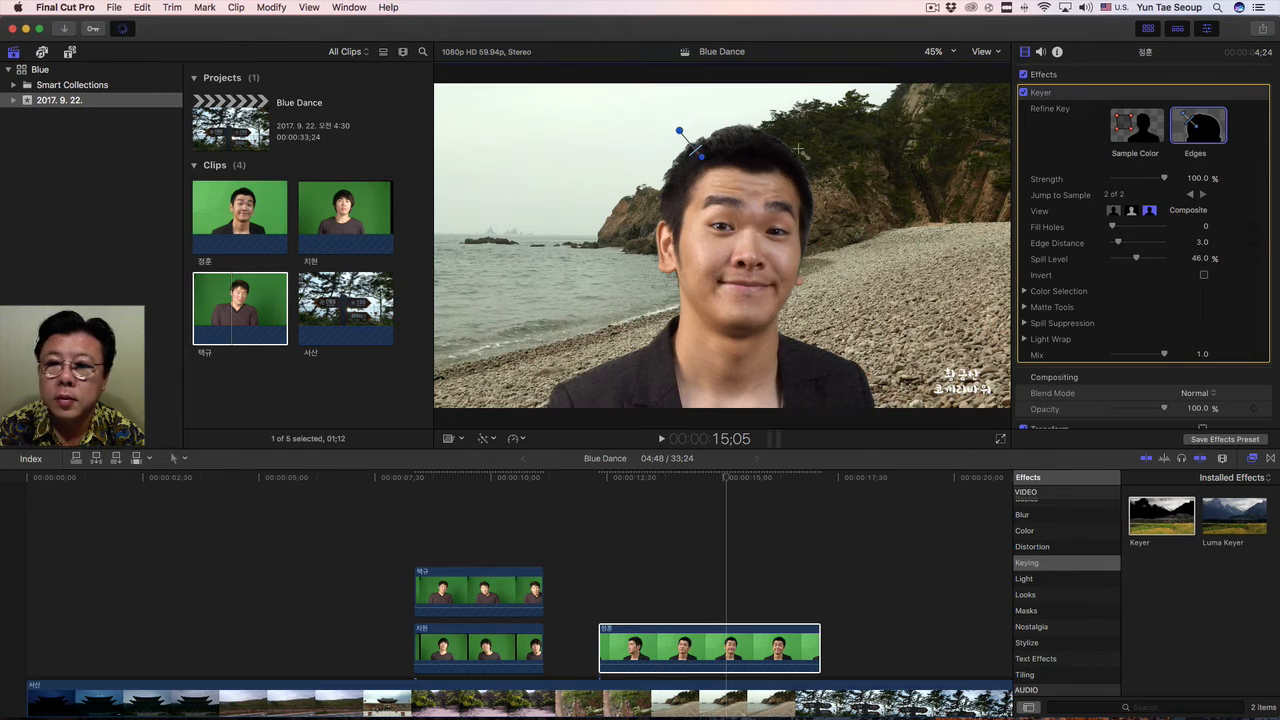
left_click_drag(810, 133, 788, 158)
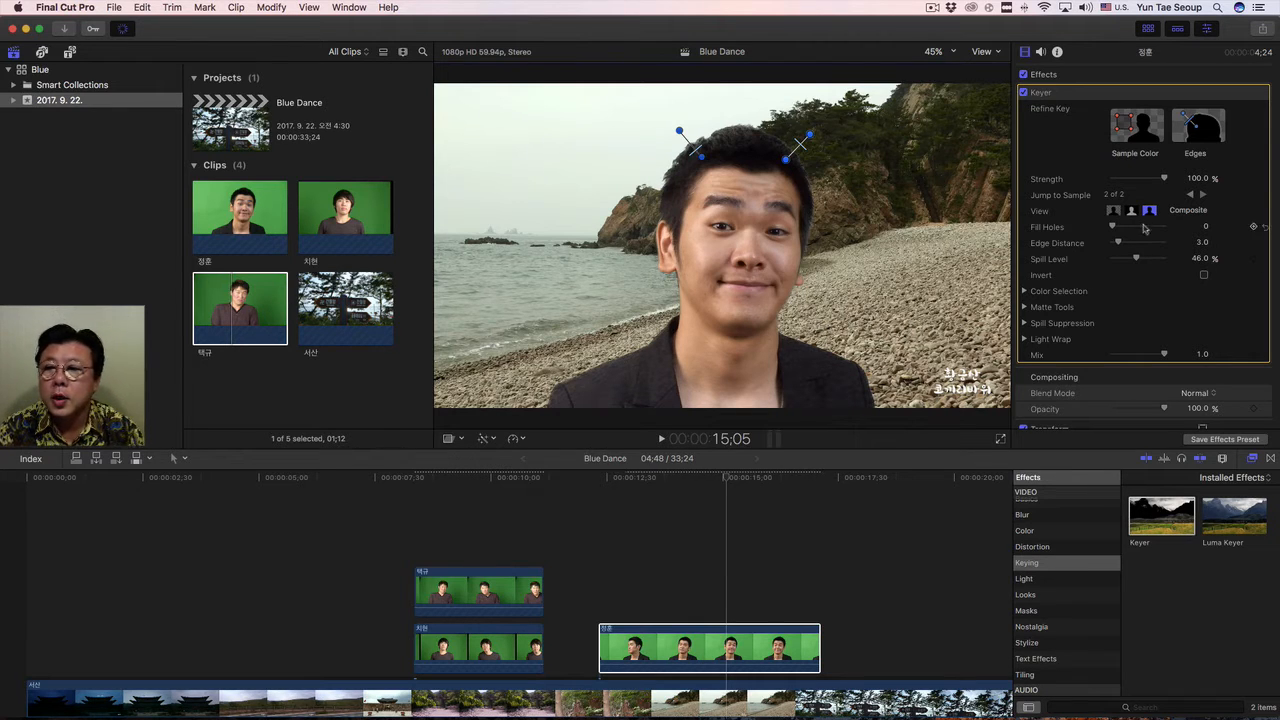
Set the Keyer's Strength to 47.19% and Fill Holes to 10.0.
left_click_drag(1164, 181, 1121, 190)
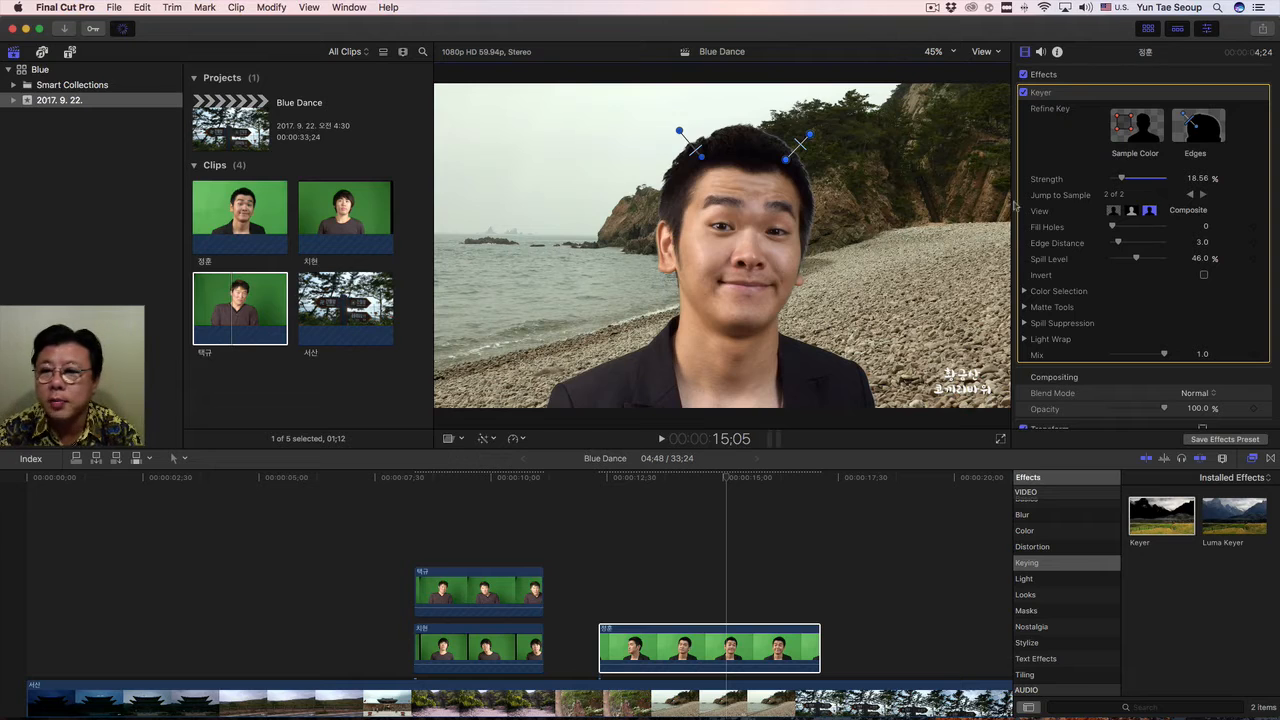
left_click_drag(1125, 180, 1140, 183)
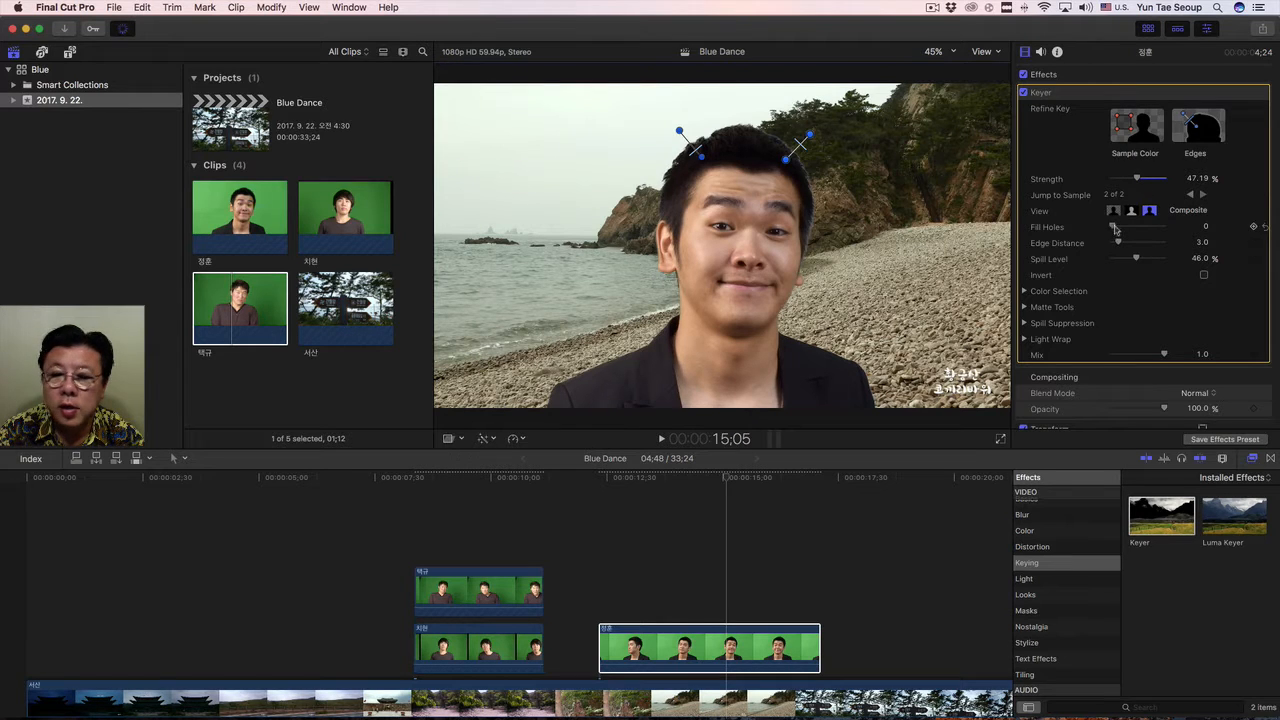
left_click_drag(1112, 227, 1170, 231)
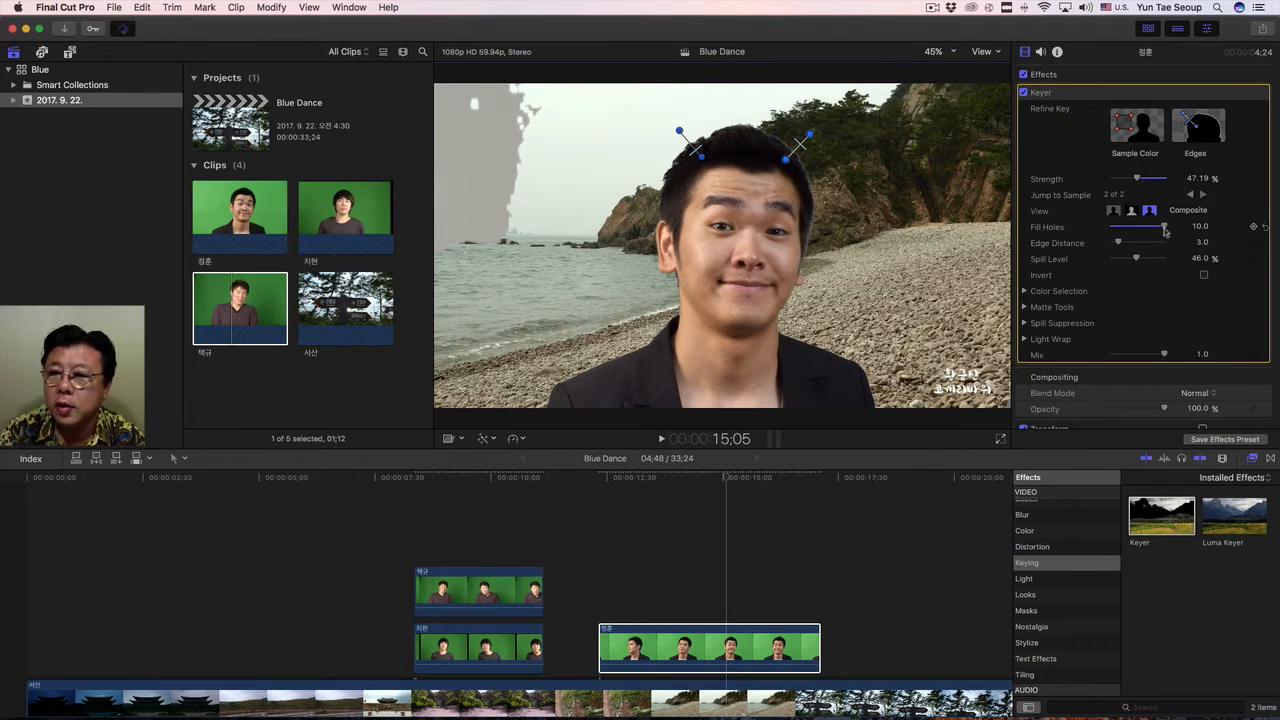
Set the Keyer's Fill Holes to 0.87 and Spill Level to 55.39%.
left_click_drag(1164, 229, 1118, 232)
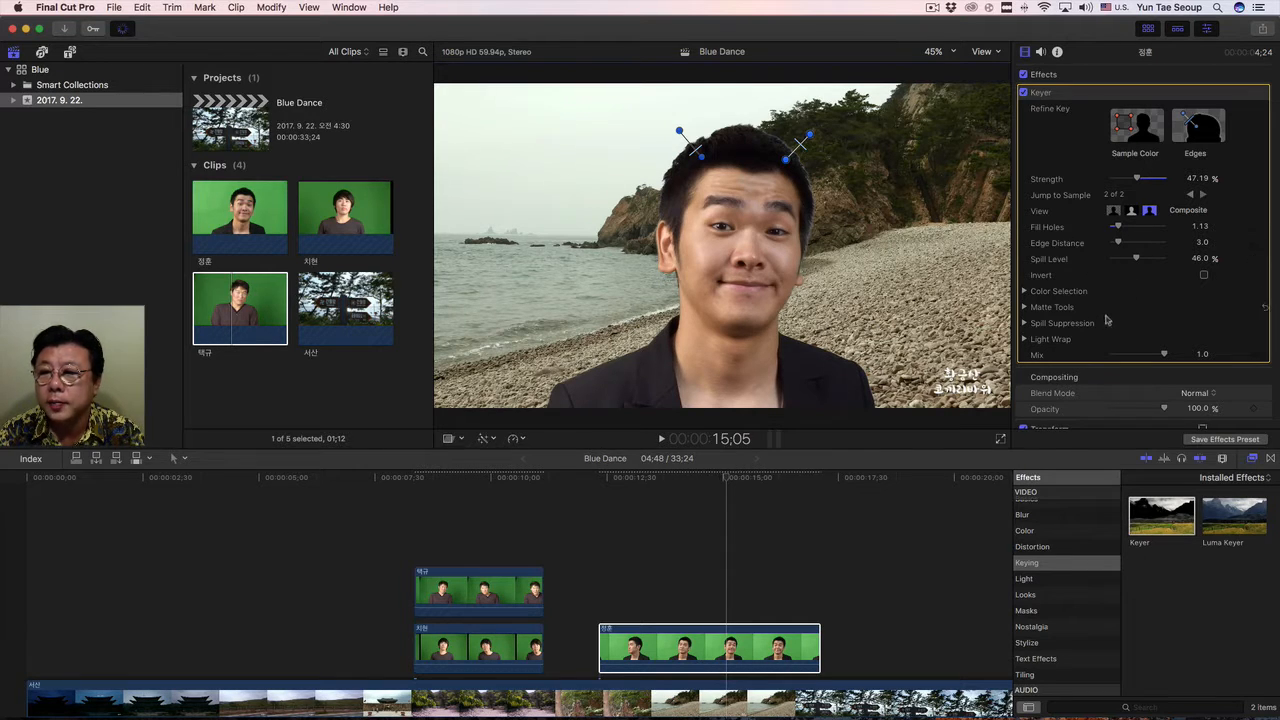
scroll(1106, 326, "down", 3)
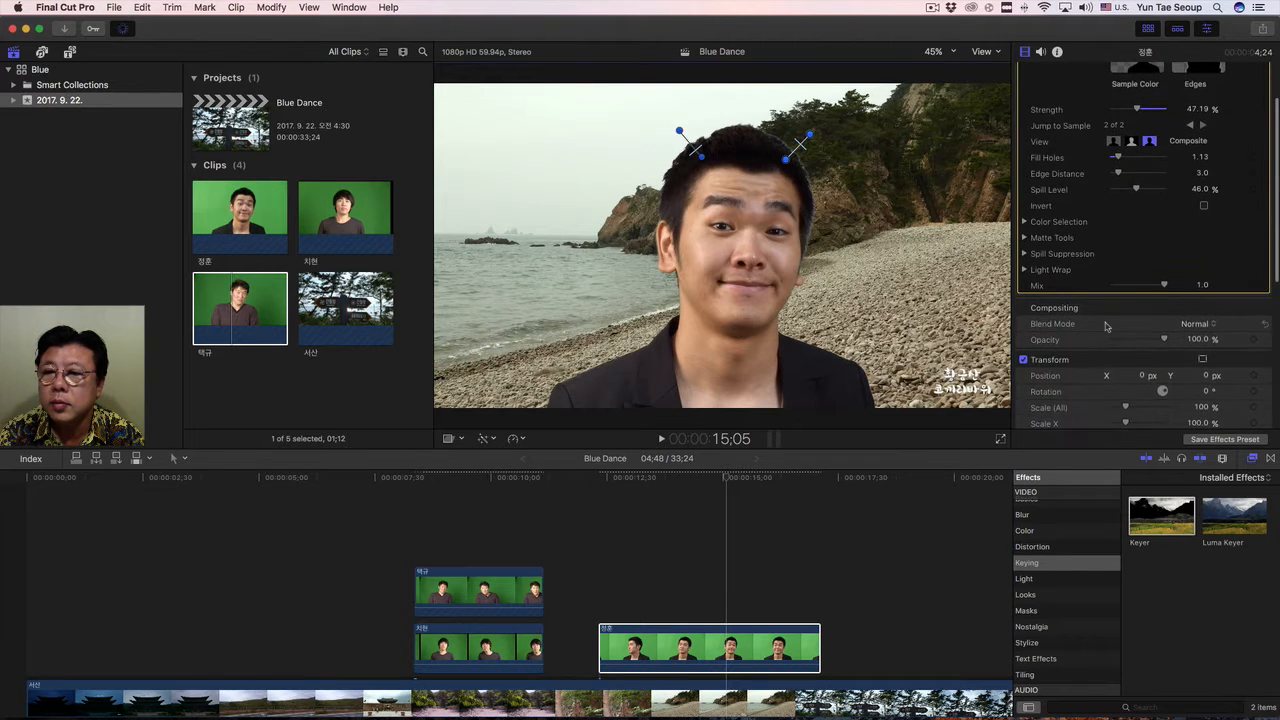
scroll(1106, 326, "up", 2)
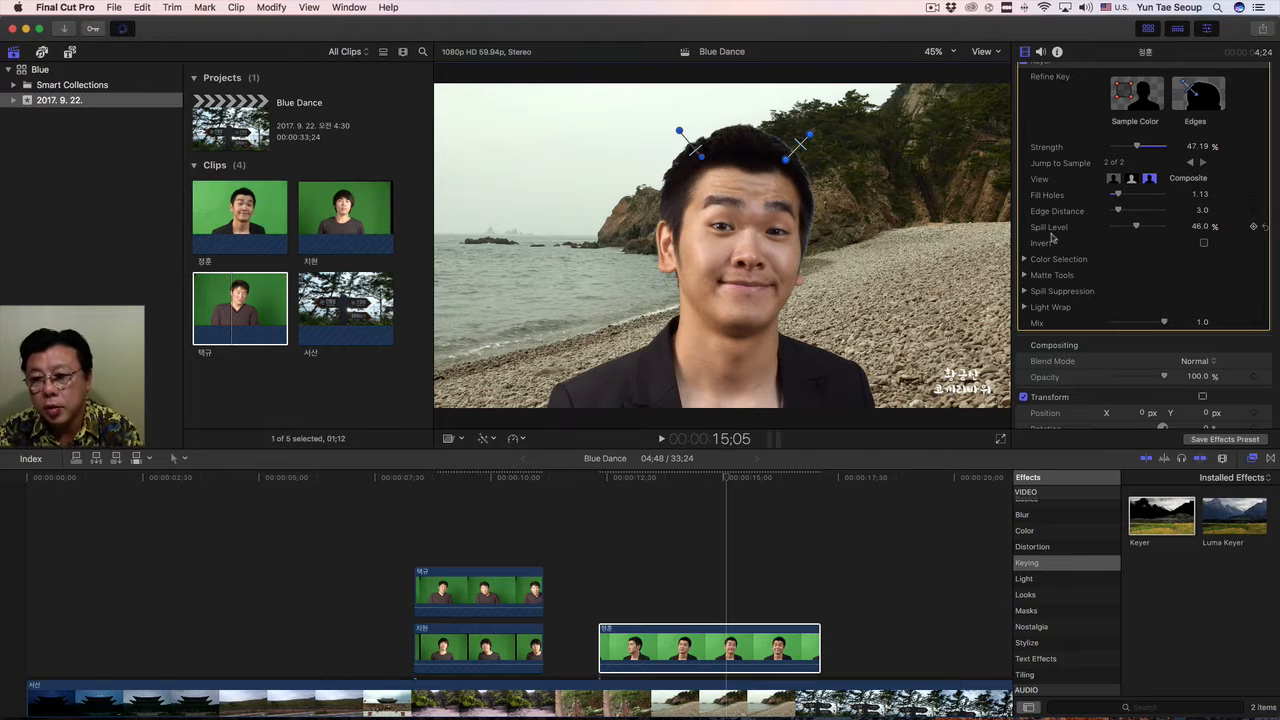
left_click_drag(1137, 229, 1171, 233)
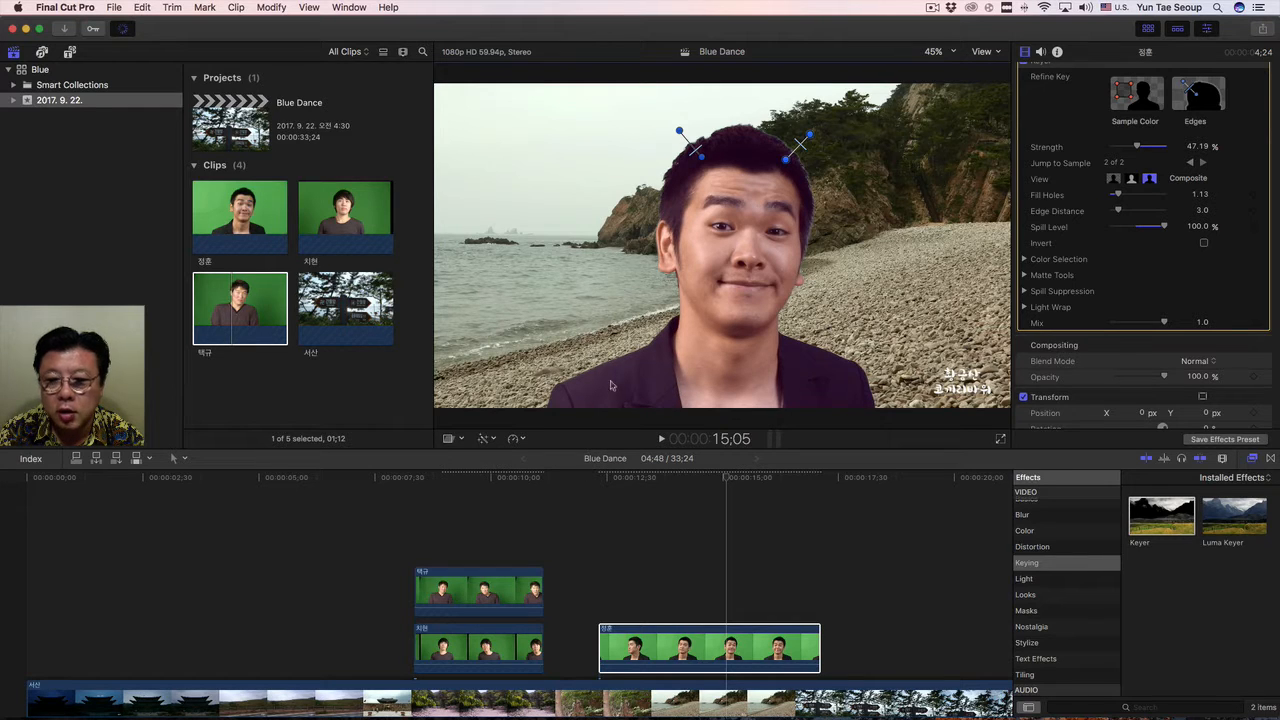
left_click_drag(1165, 228, 1144, 231)
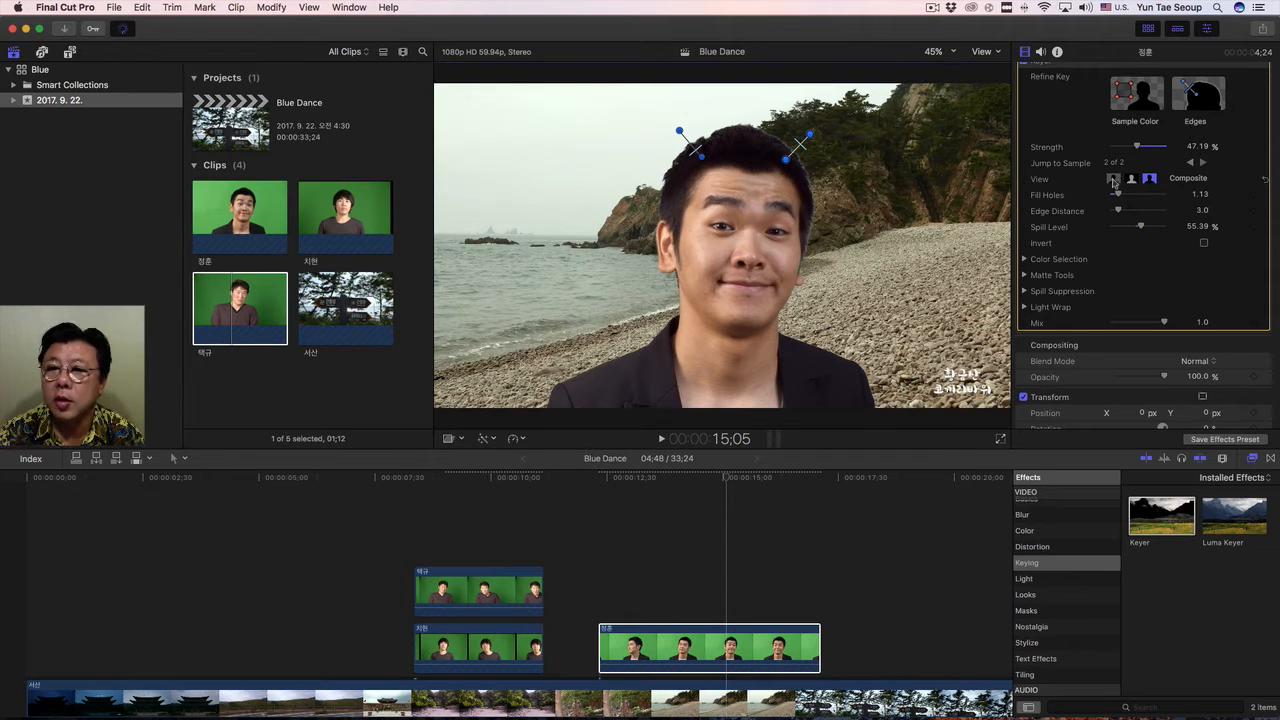
scroll(1119, 190, "down", 1)
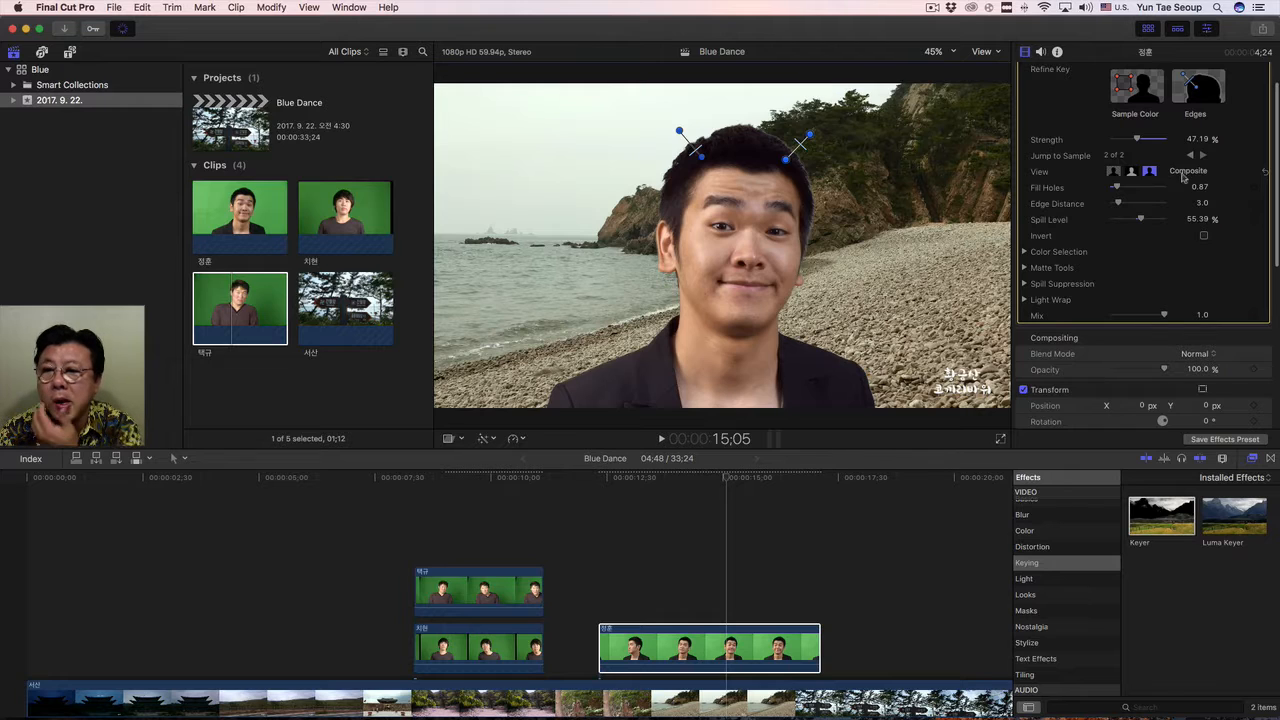
Compare the key in the Keyer's Matte, Composite and Original views, ending in Composite with the playhead at 13:32.
left_click(1132, 172)
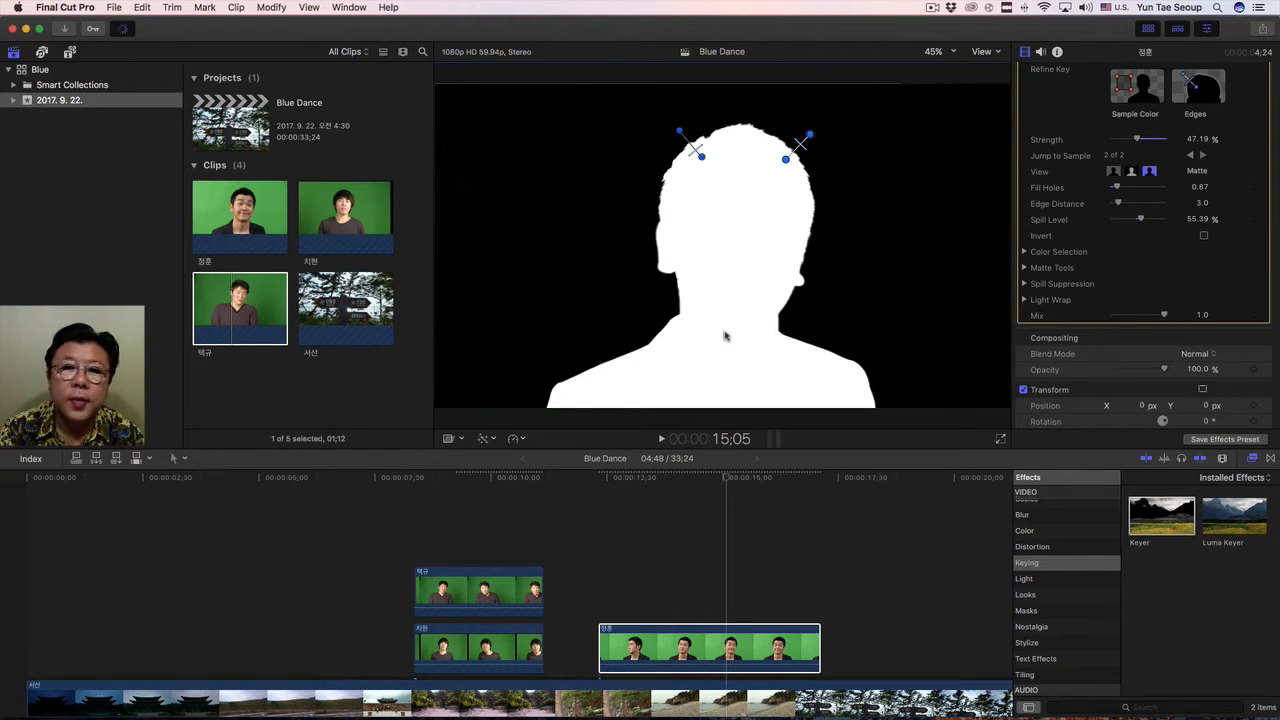
left_click(1113, 172)
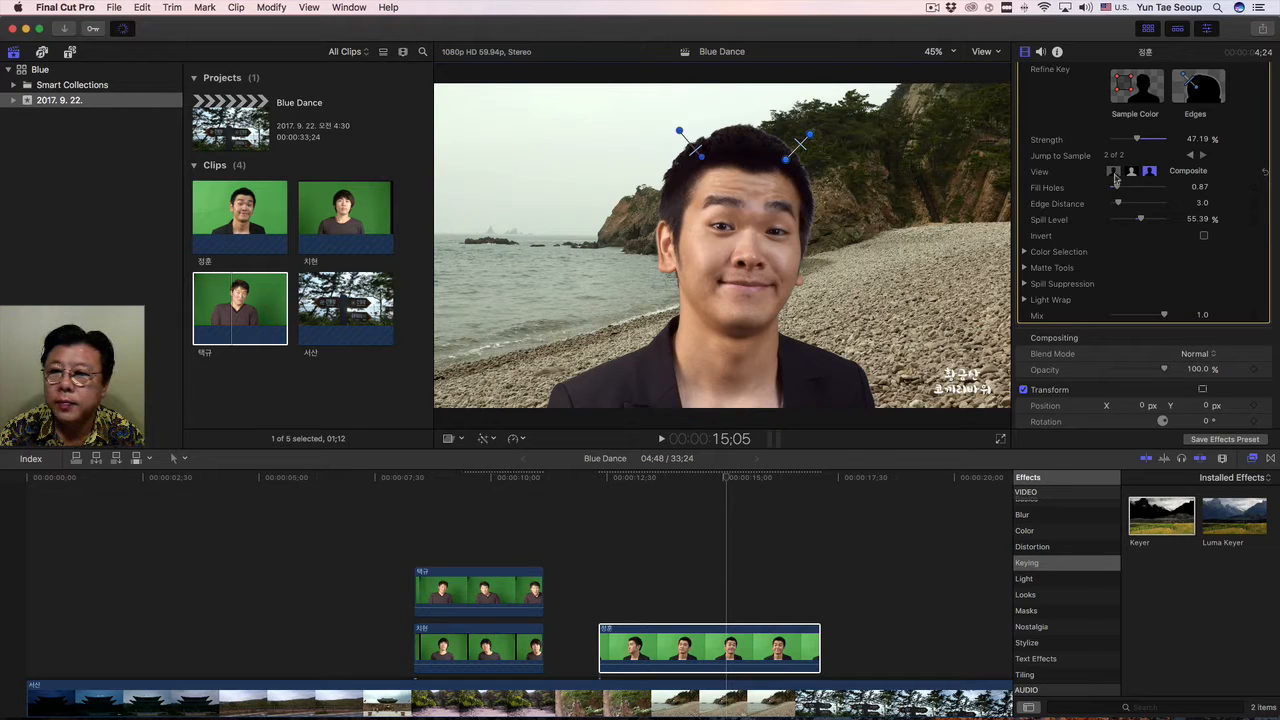
left_click(1131, 172)
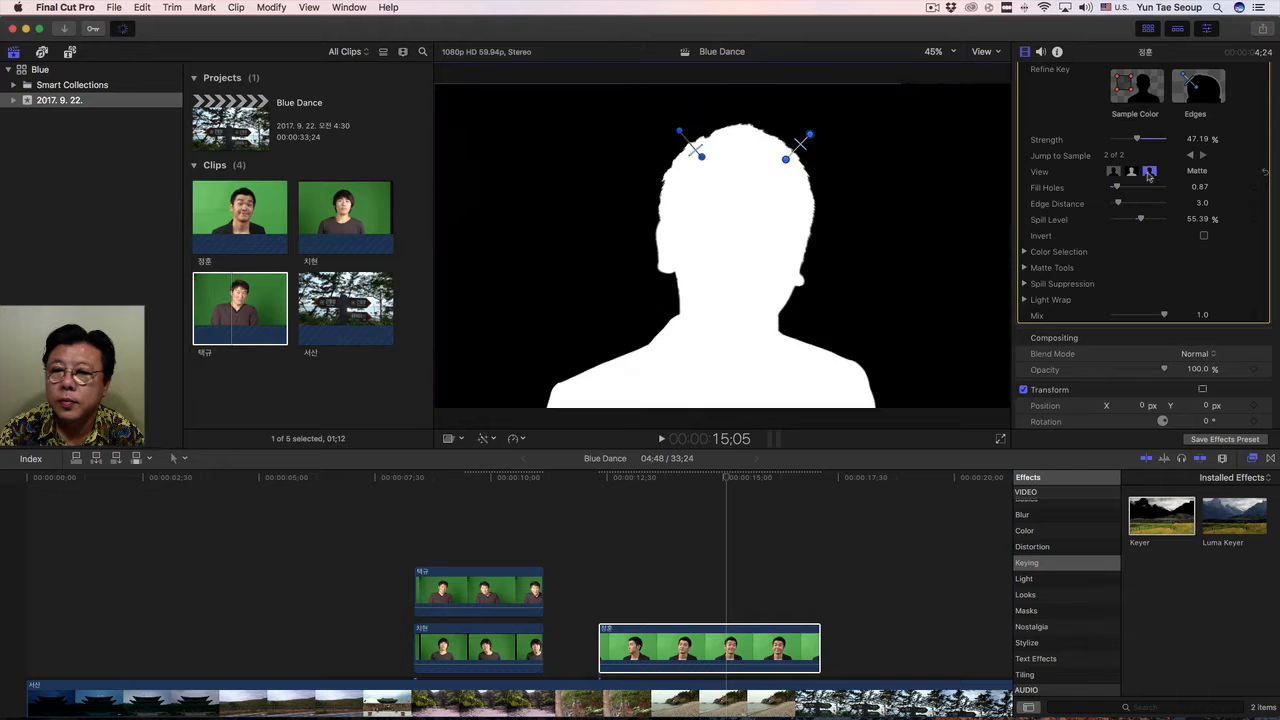
left_click(1149, 172)
scroll(1149, 178, "up", 1)
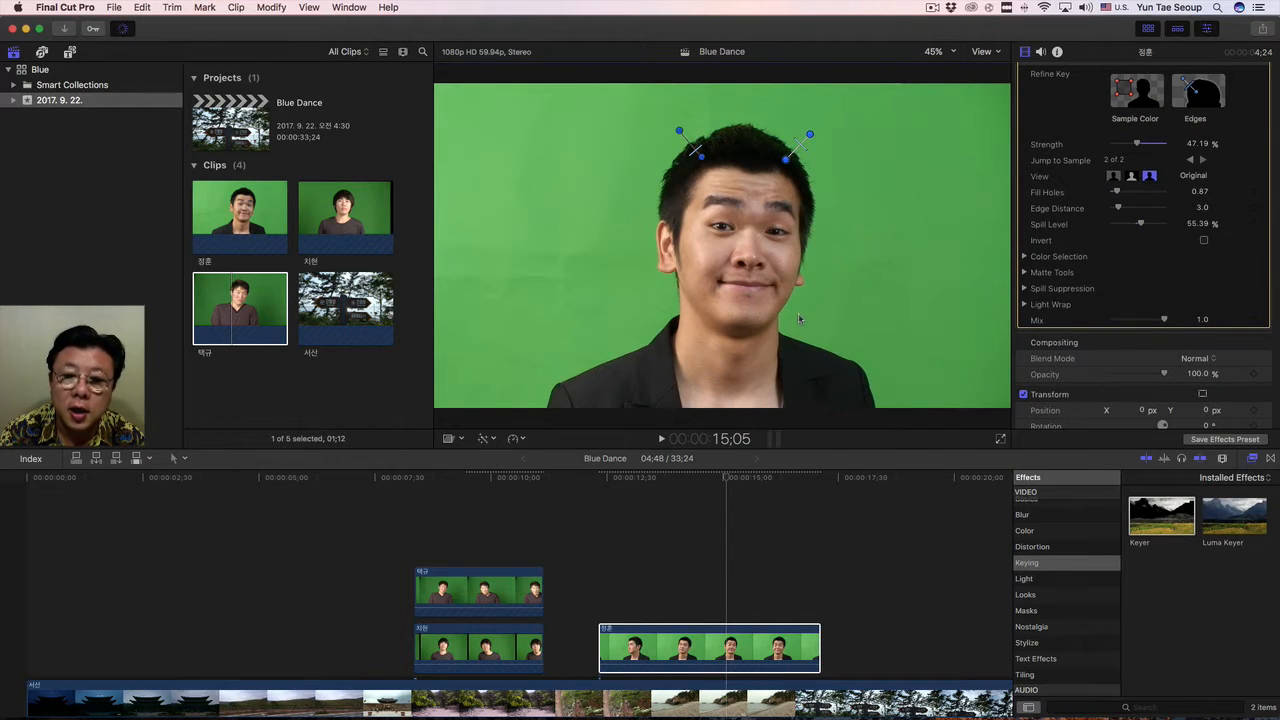
left_click_drag(728, 478, 655, 494)
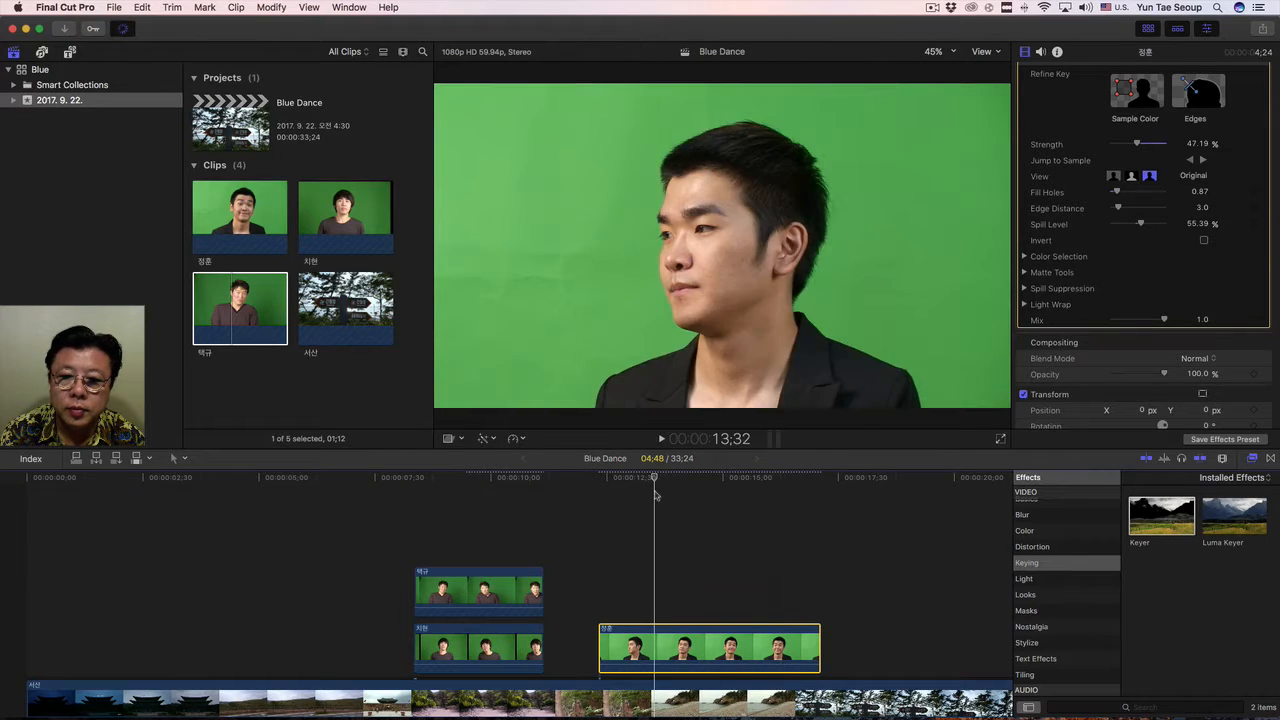
left_click(1114, 177)
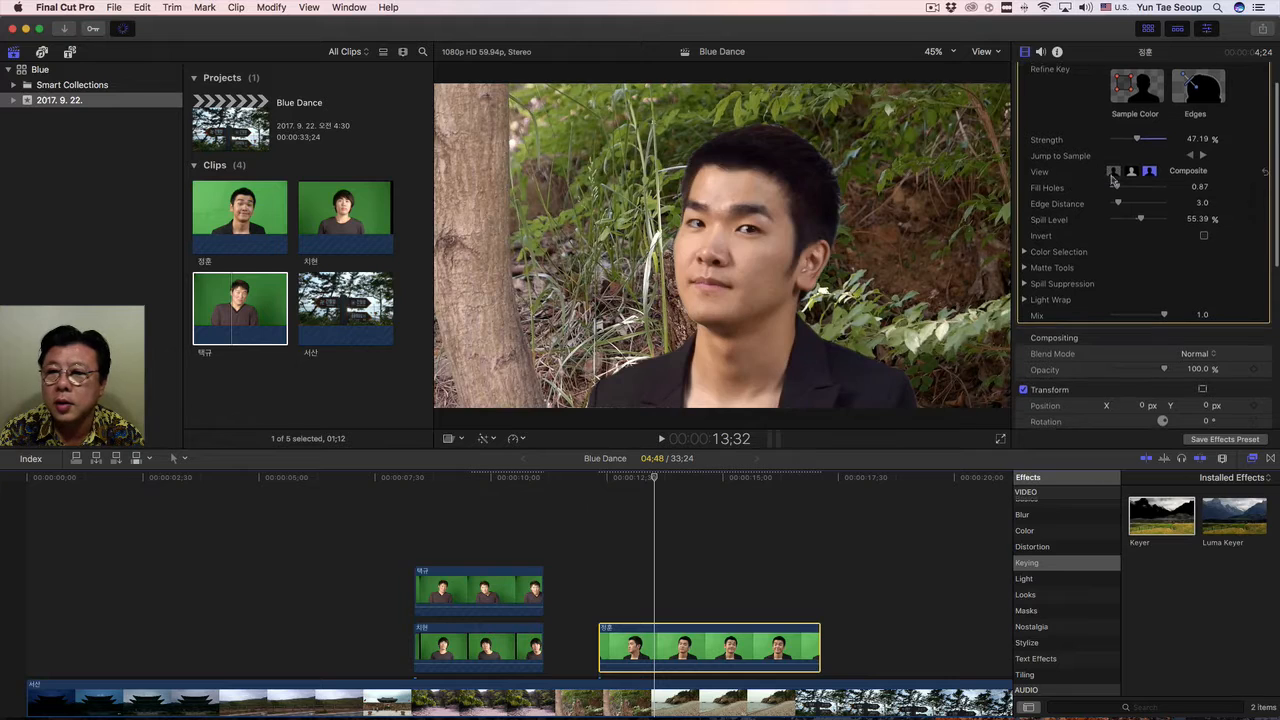
scroll(1112, 177, "down", 1)
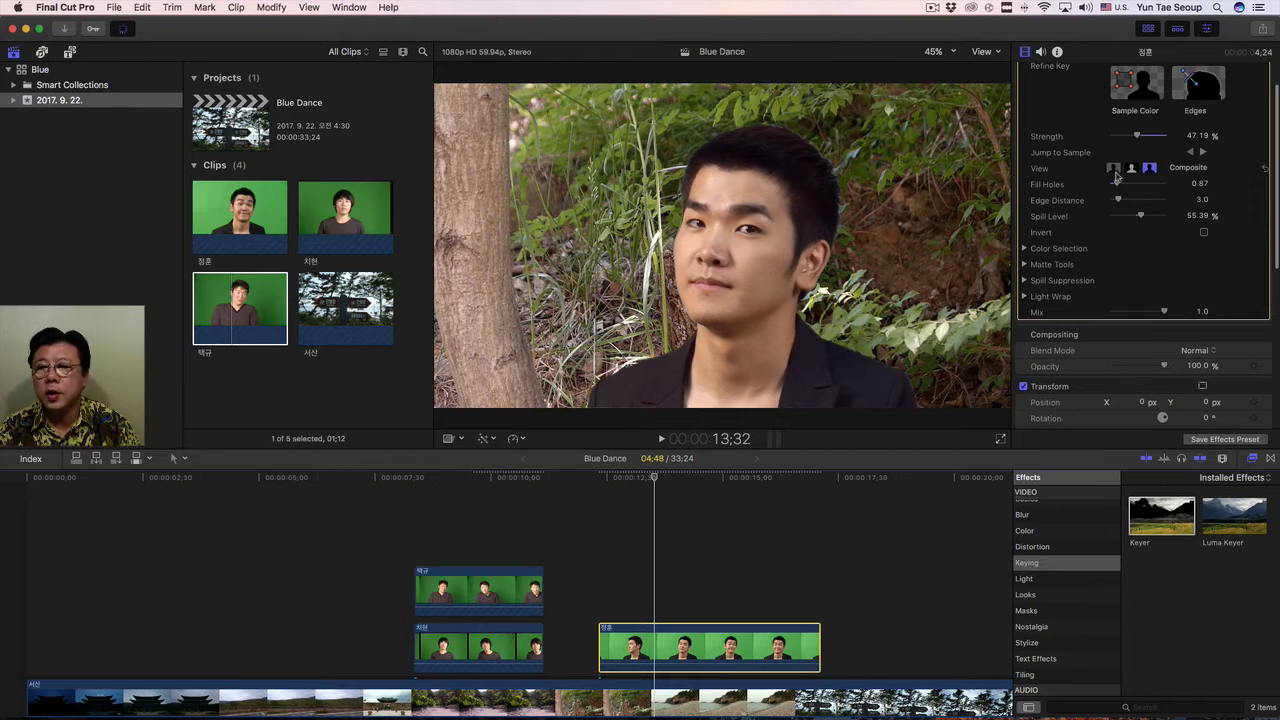
scroll(1118, 182, "down", 1)
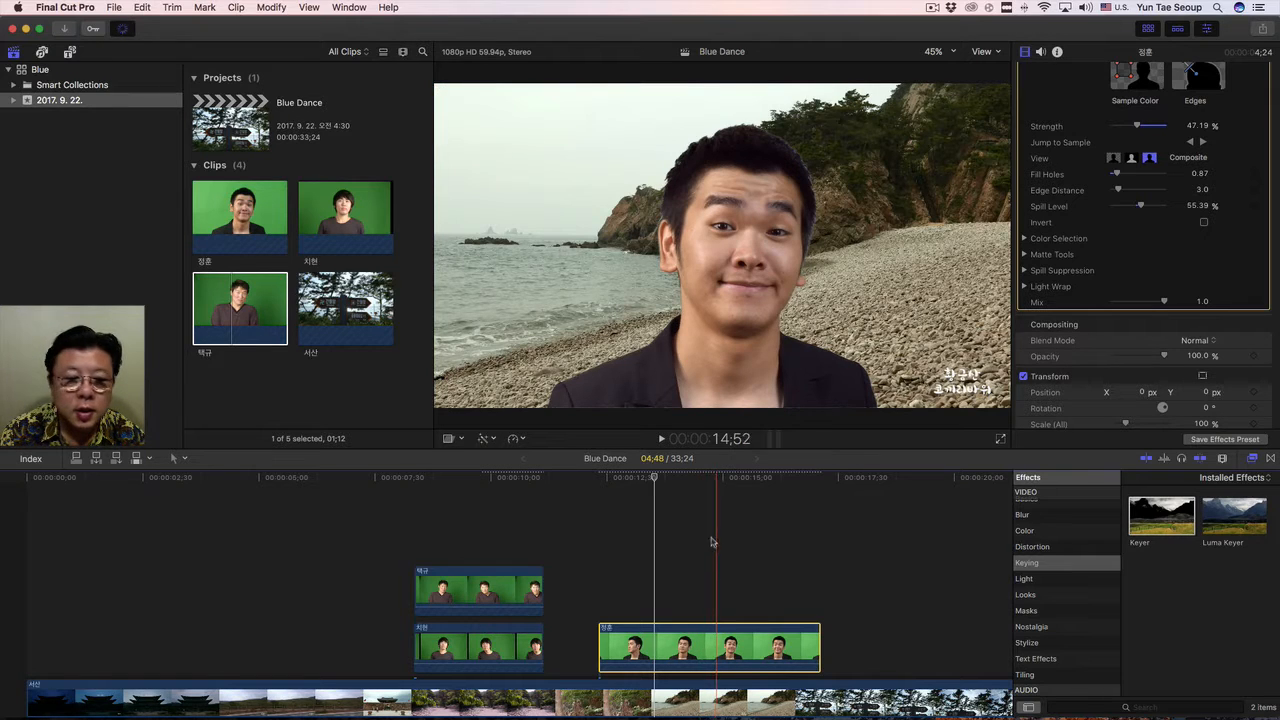
Move the uppermost clip after the other two, directly above the background, and place the playhead within it at 18:59.
left_click(467, 589)
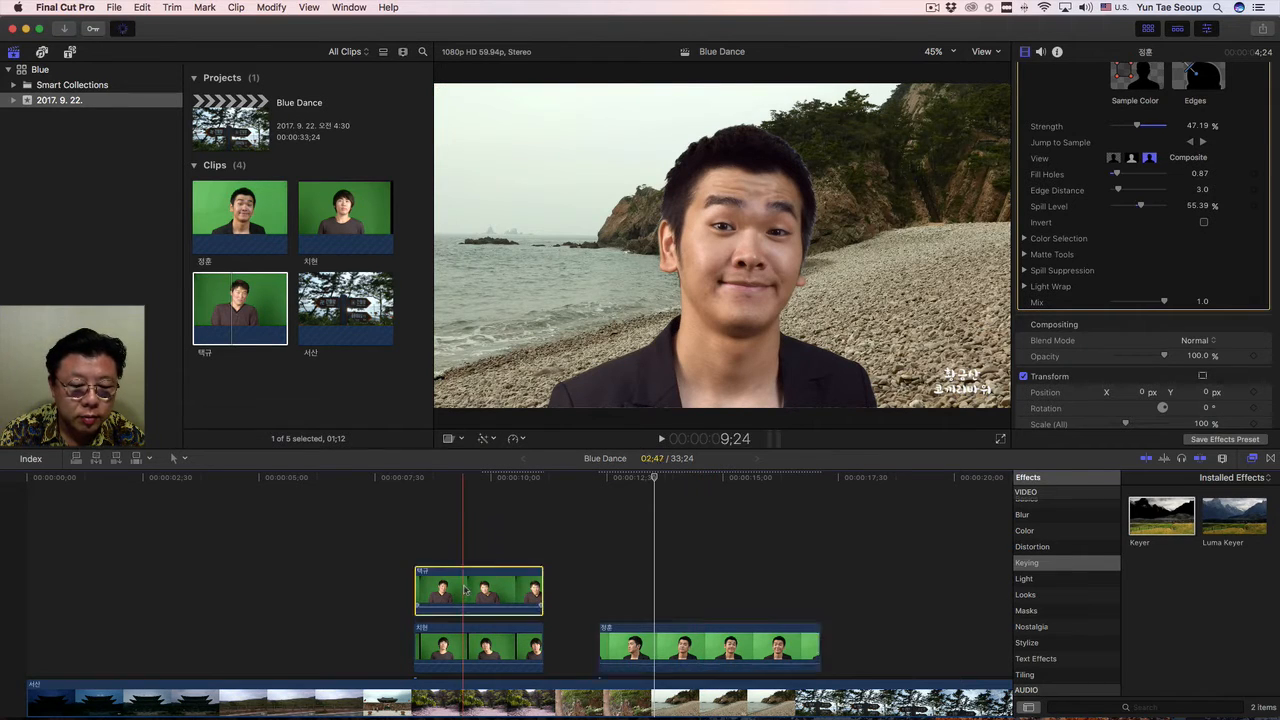
left_click_drag(475, 589, 891, 634)
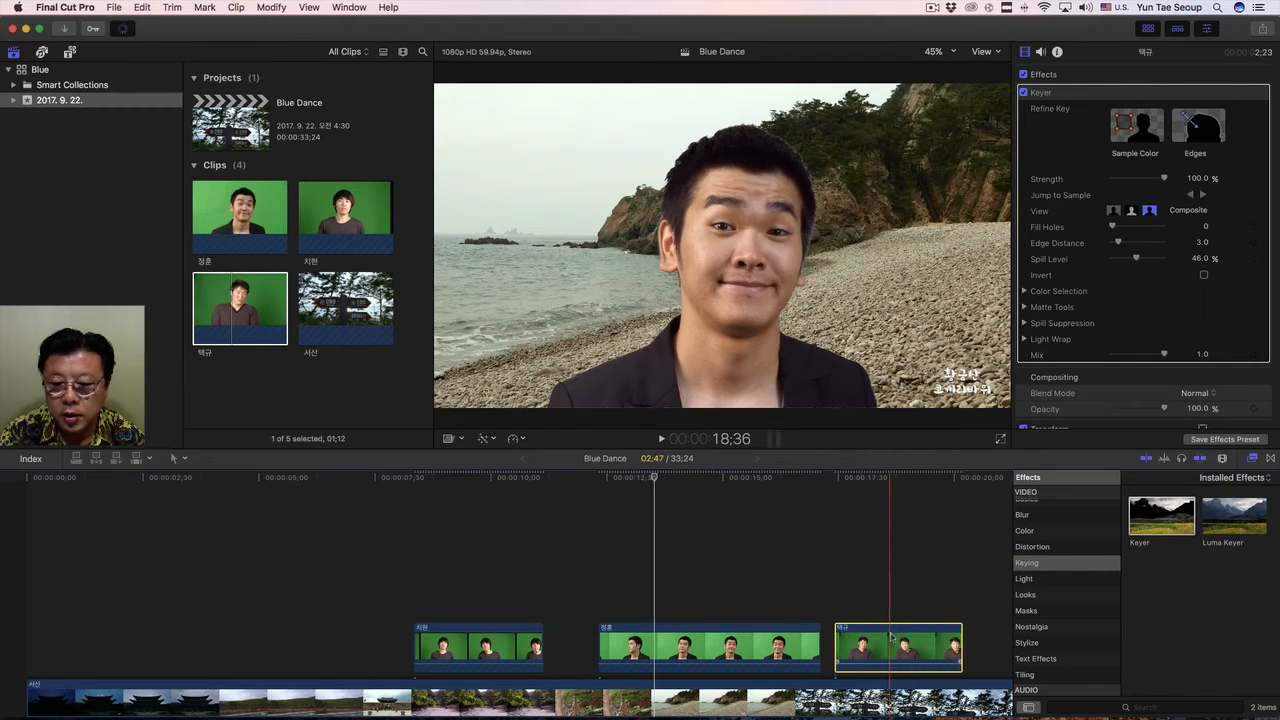
left_click(884, 480)
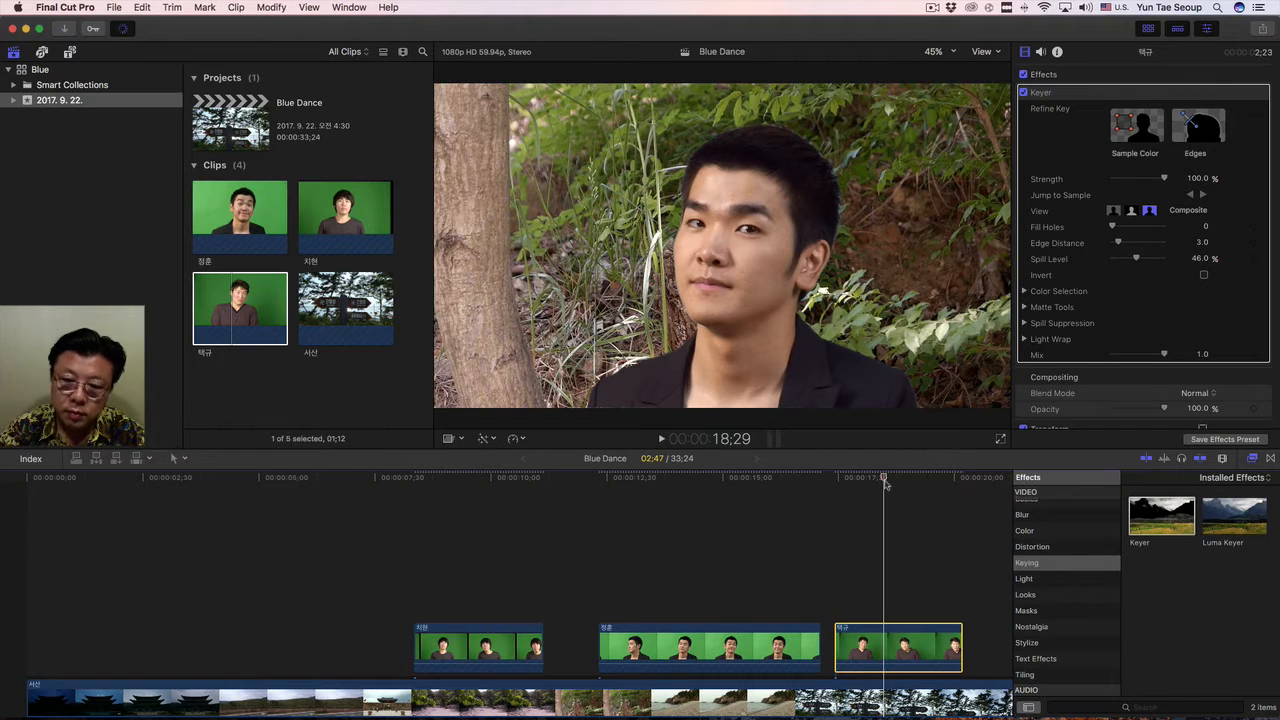
left_click(896, 482)
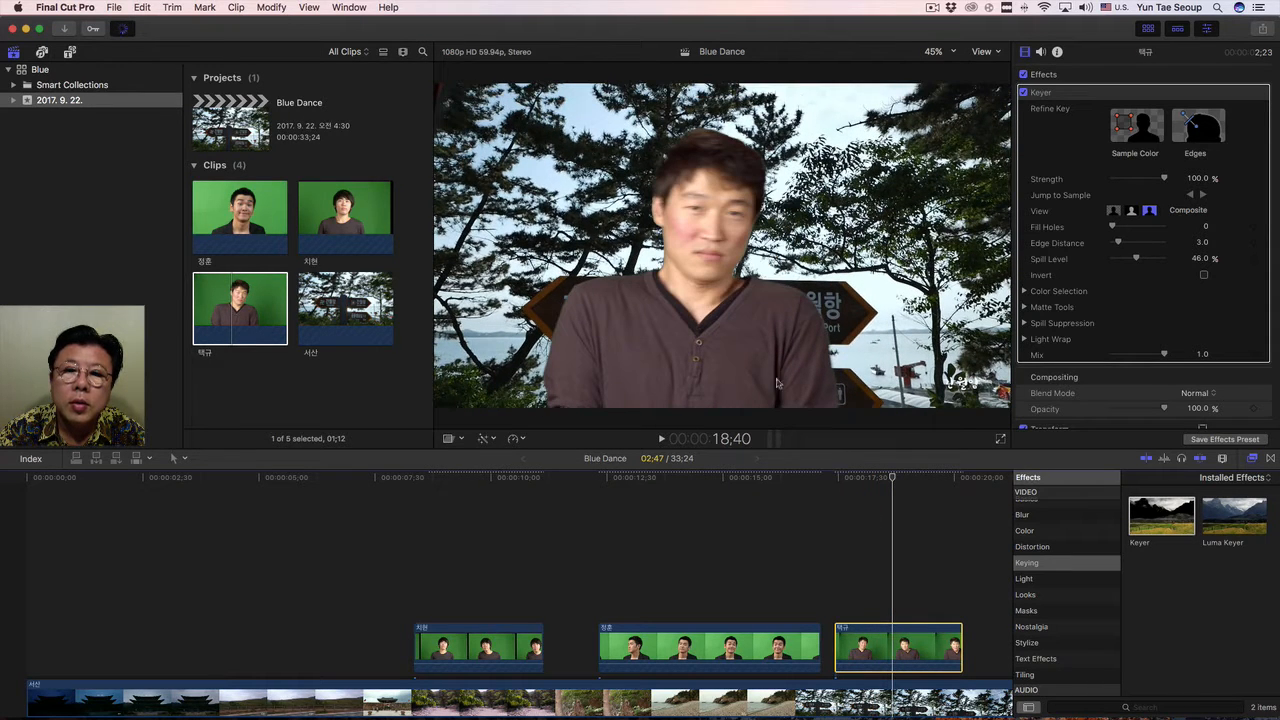
left_click_drag(884, 478, 908, 484)
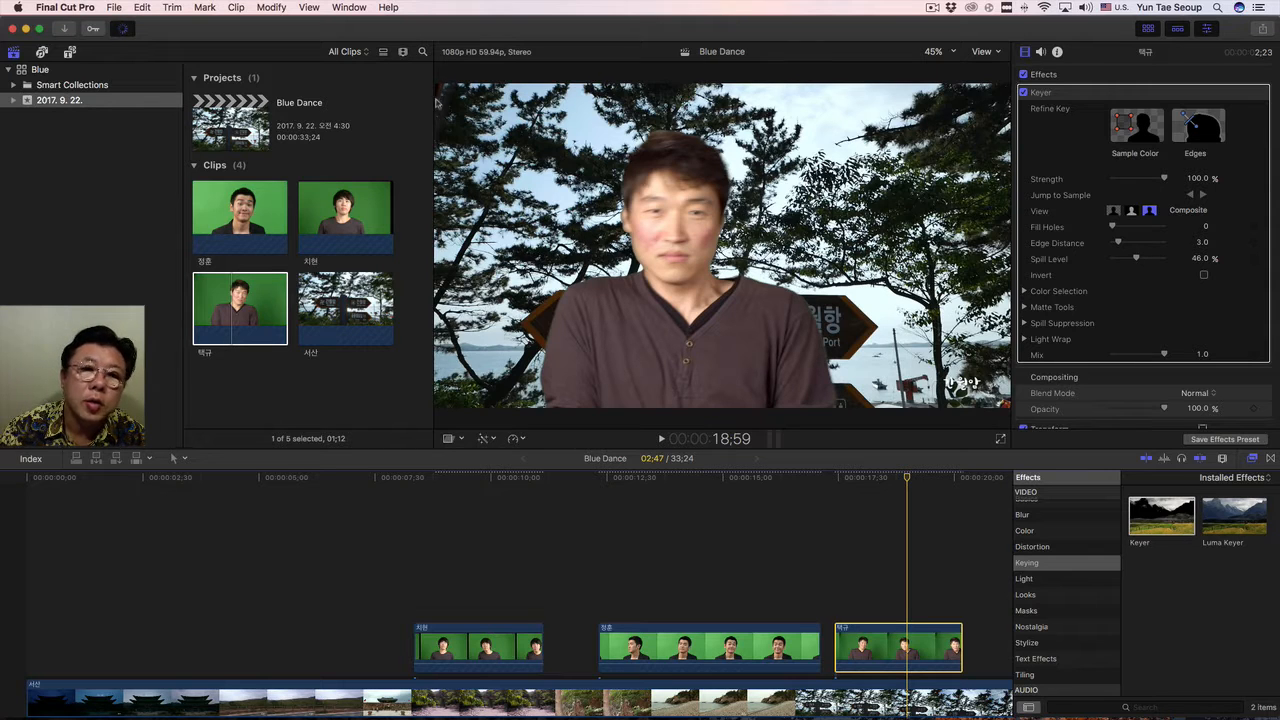
In the Keyer's Matte view, draw three Sample Color rectangles over the backdrop, one to the right of the man and two to his left.
left_click(1132, 212)
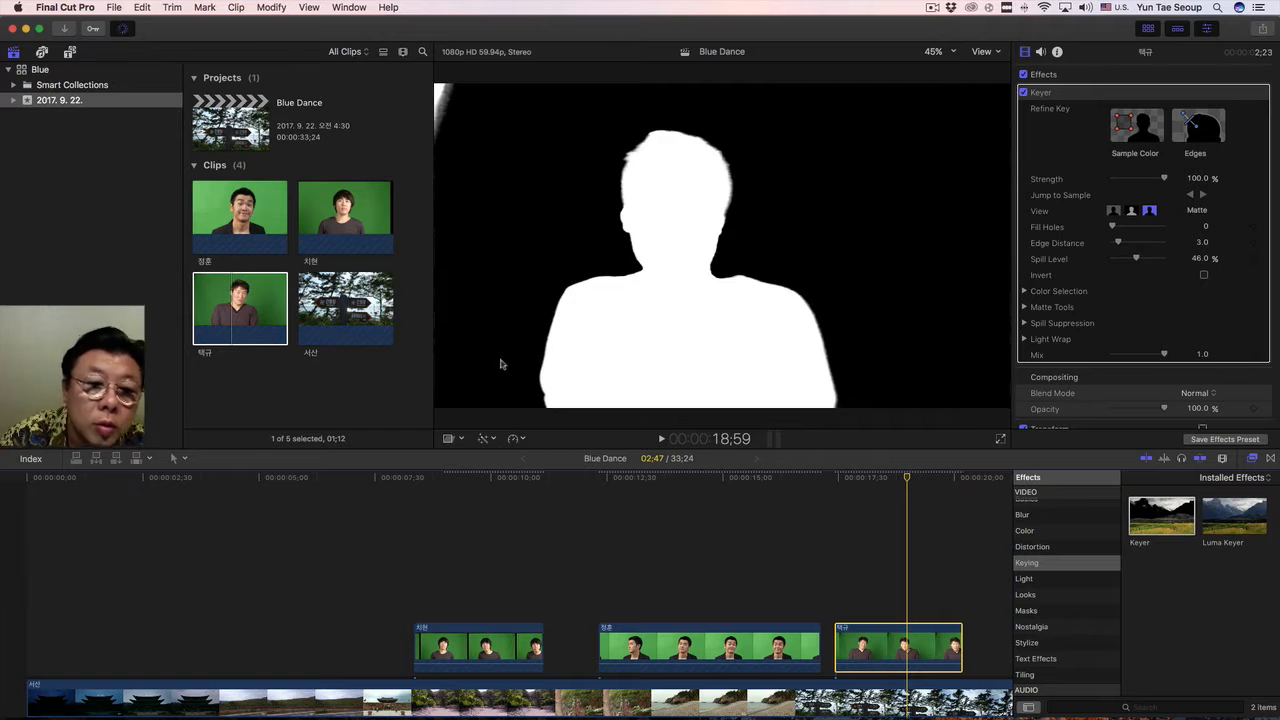
left_click(1146, 126)
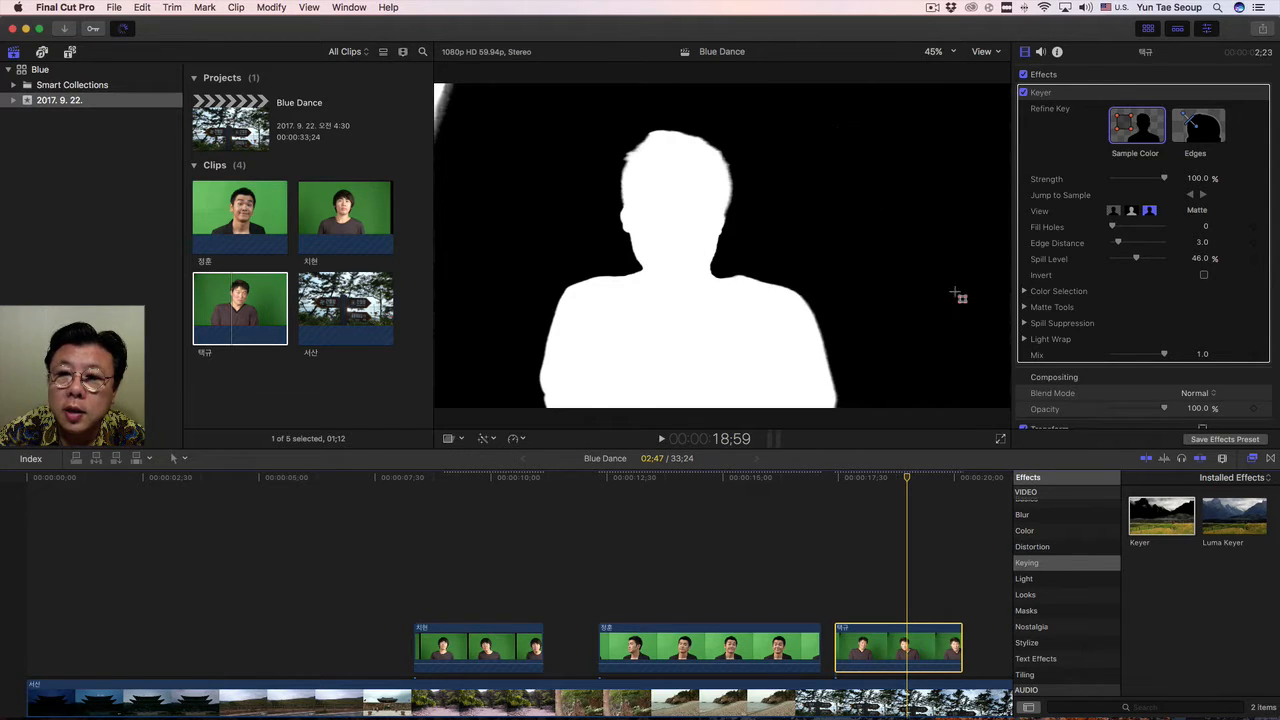
left_click_drag(958, 296, 837, 133)
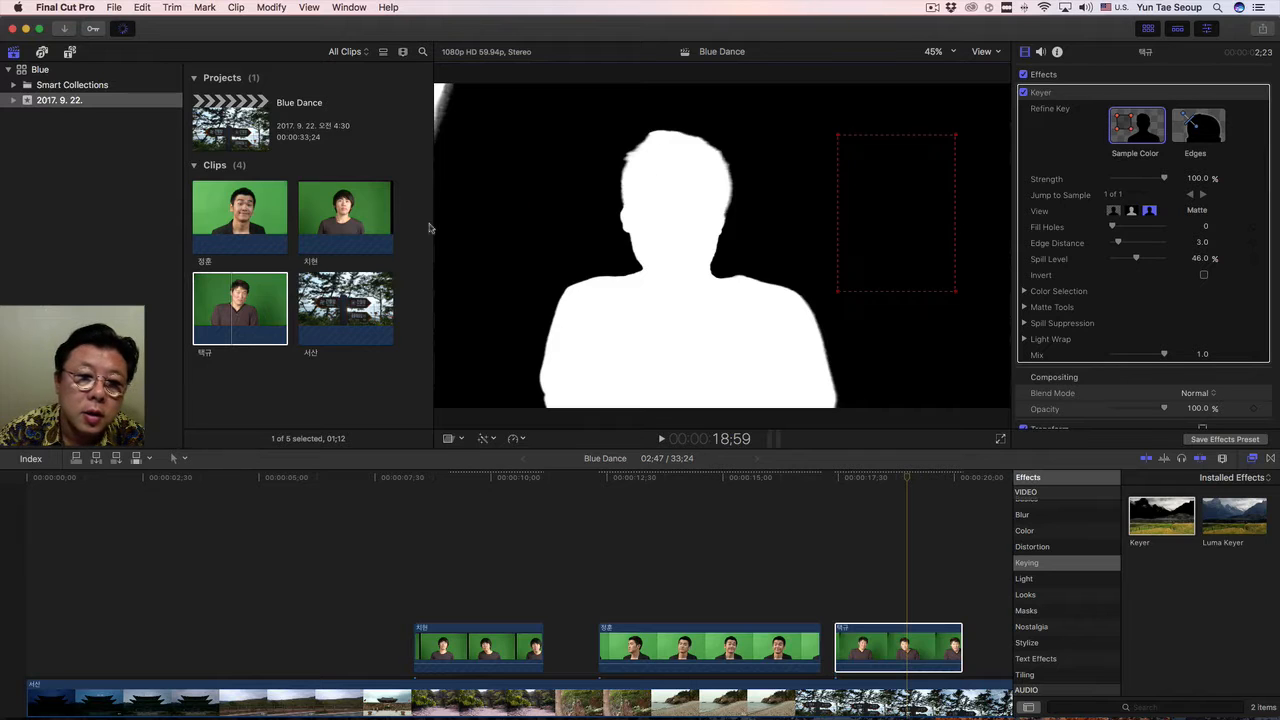
left_click_drag(450, 225, 514, 383)
left_click(1124, 128)
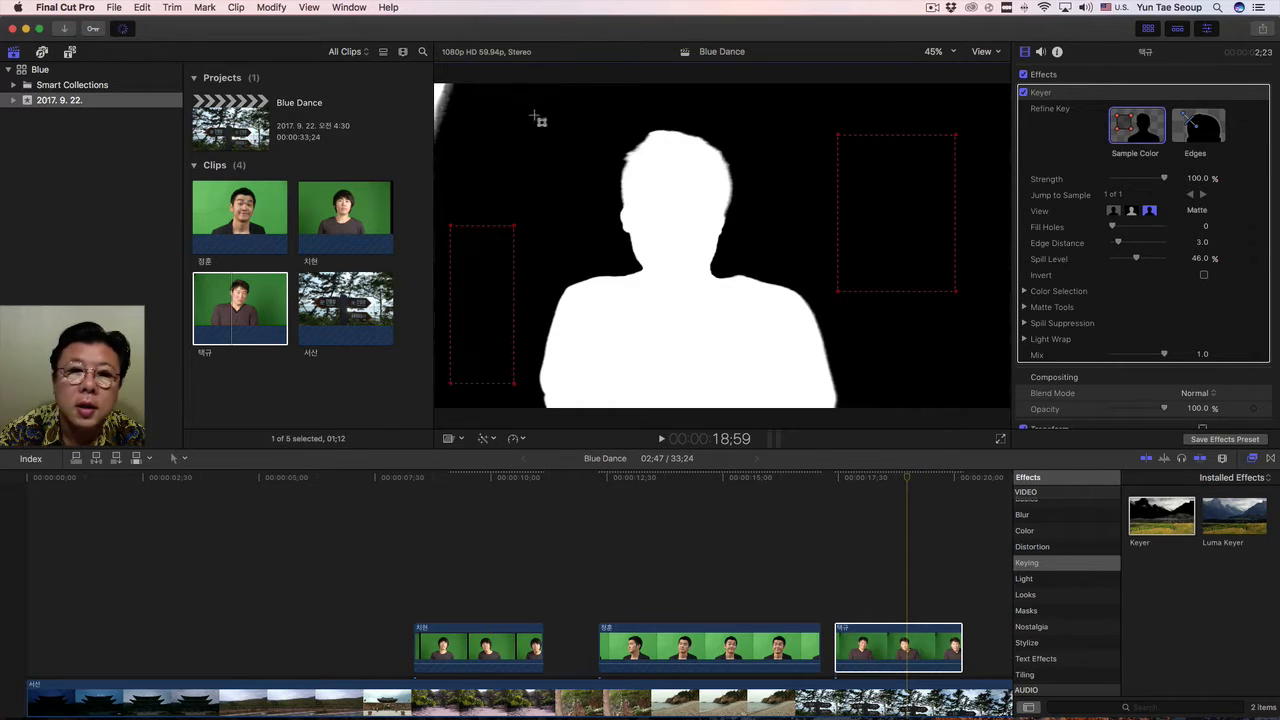
left_click_drag(490, 101, 588, 197)
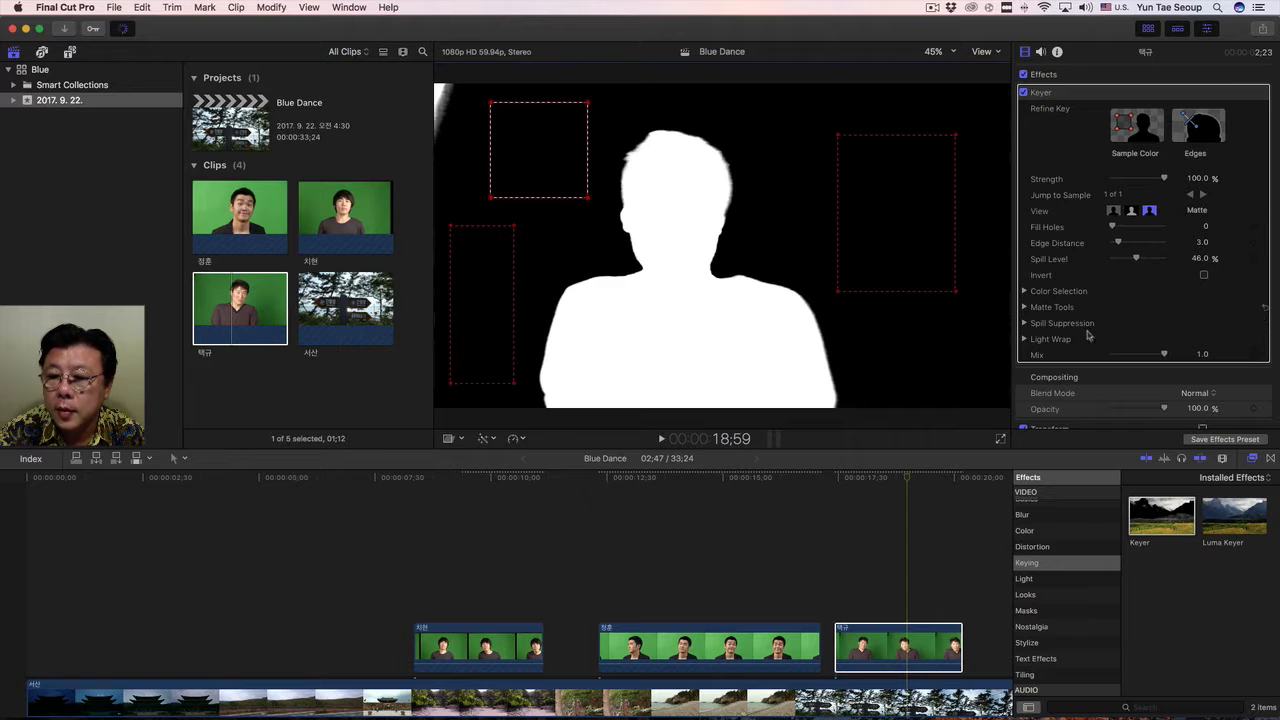
Trim the keyed clip with Crop values of 121 px for Left and 32 px for Top.
scroll(1095, 385, "down", 2)
scroll(1095, 385, "down", 4)
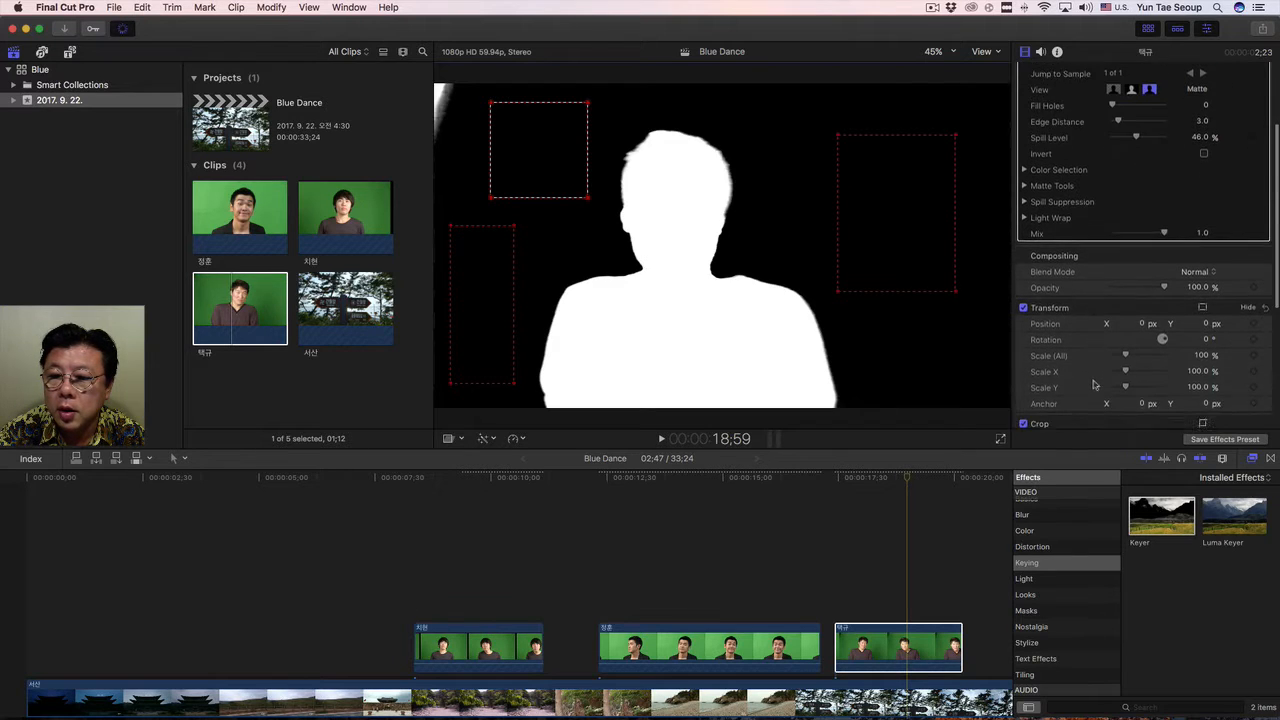
scroll(1080, 388, "down", 2)
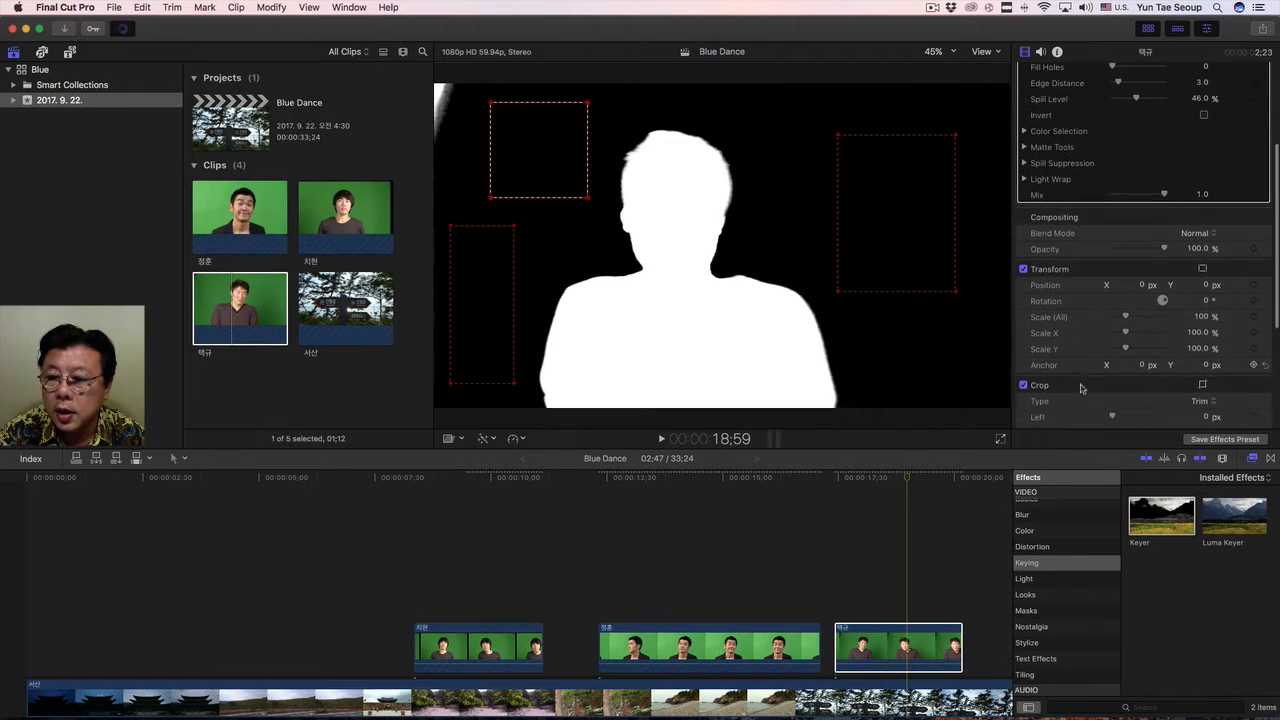
scroll(1080, 388, "down", 5)
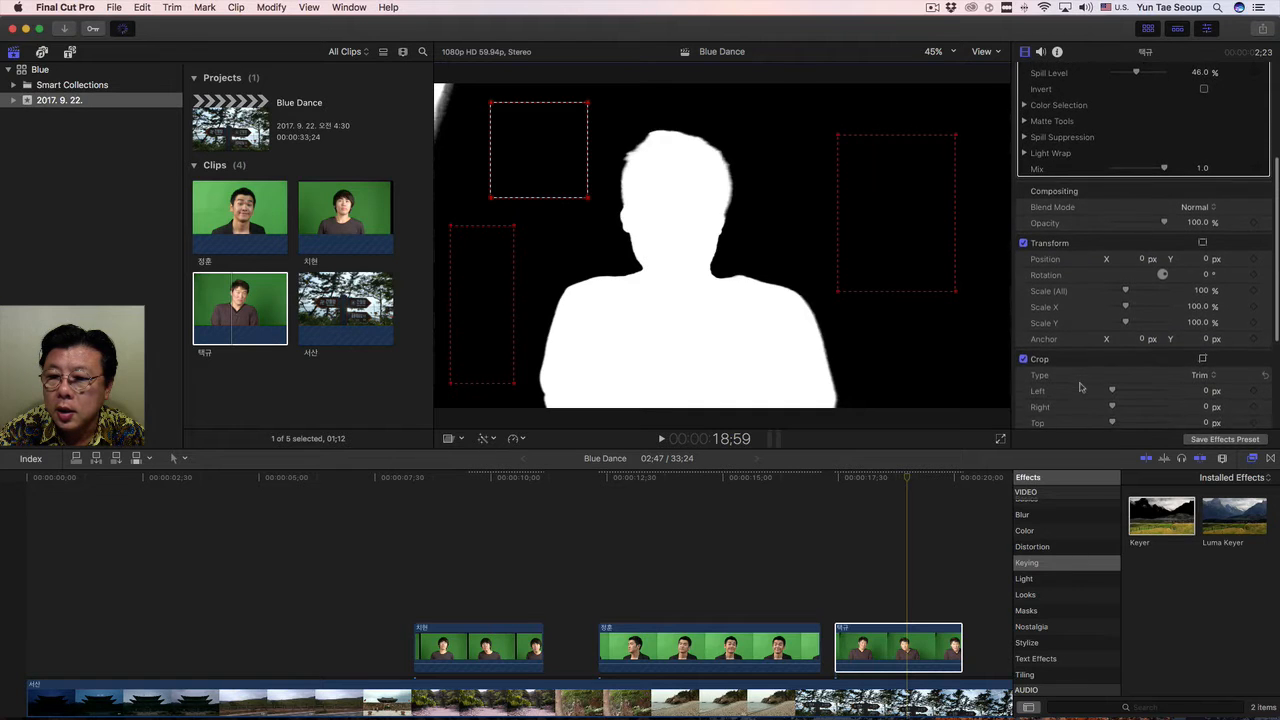
scroll(1035, 378, "down", 1)
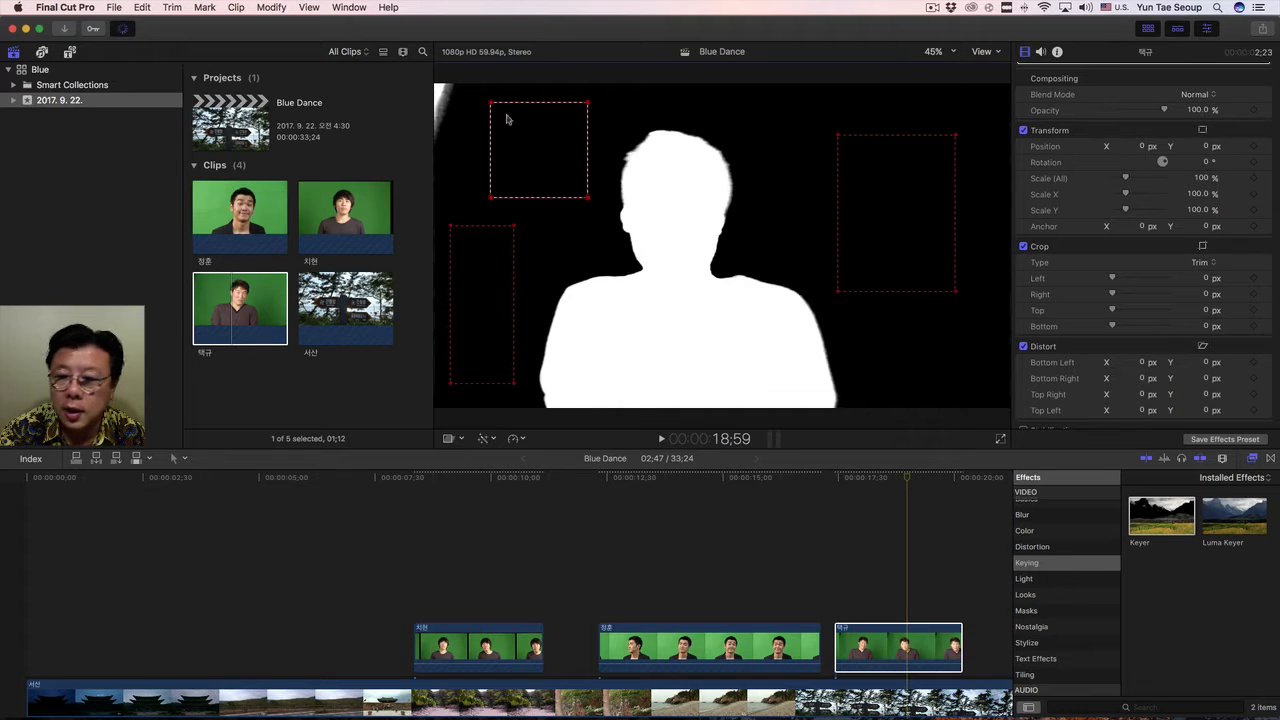
scroll(1100, 350, "down", 2)
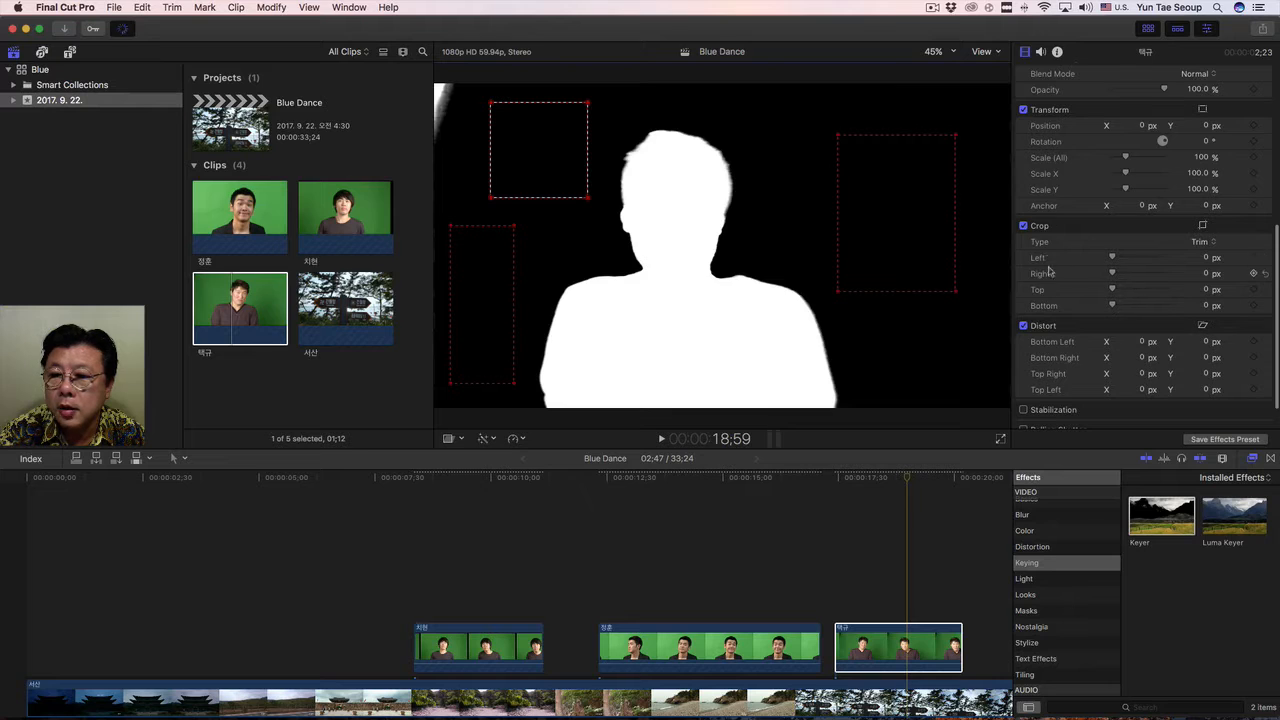
left_click_drag(1112, 258, 1122, 261)
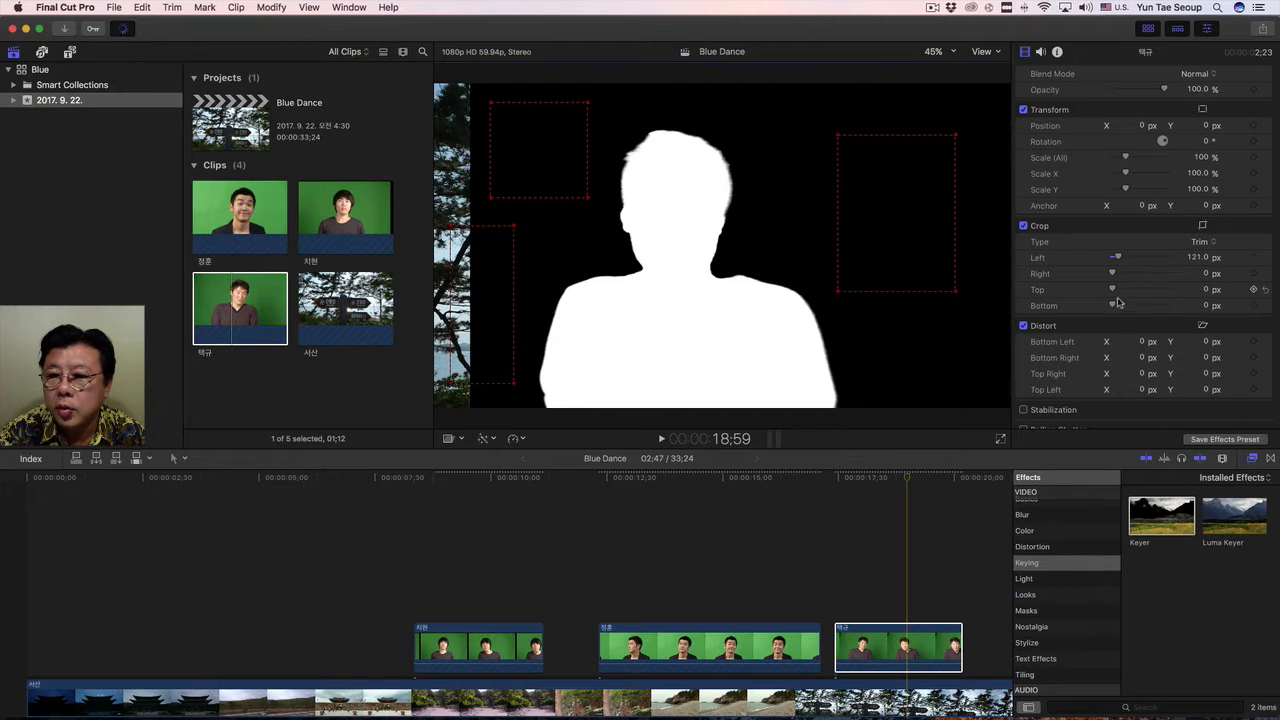
left_click_drag(1112, 289, 1117, 292)
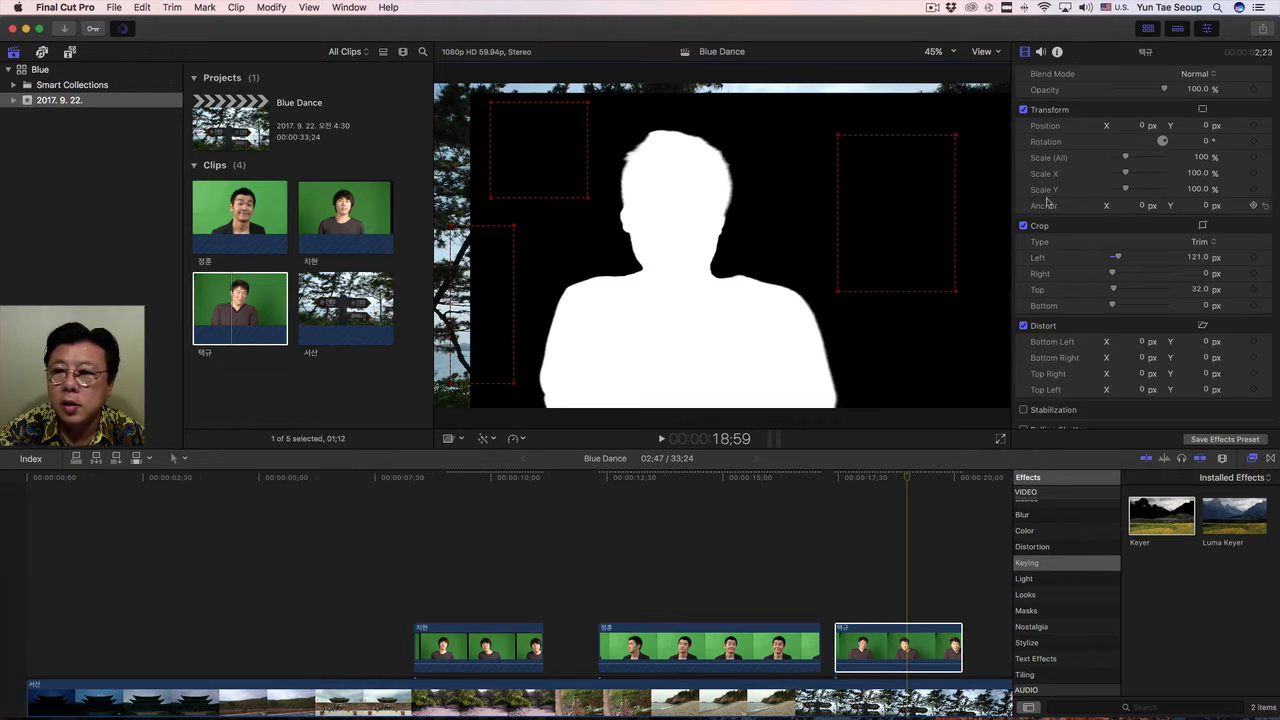
Return the Keyer to the Composite view and play the keyed clip from 17:36.
scroll(1060, 203, "up", 8)
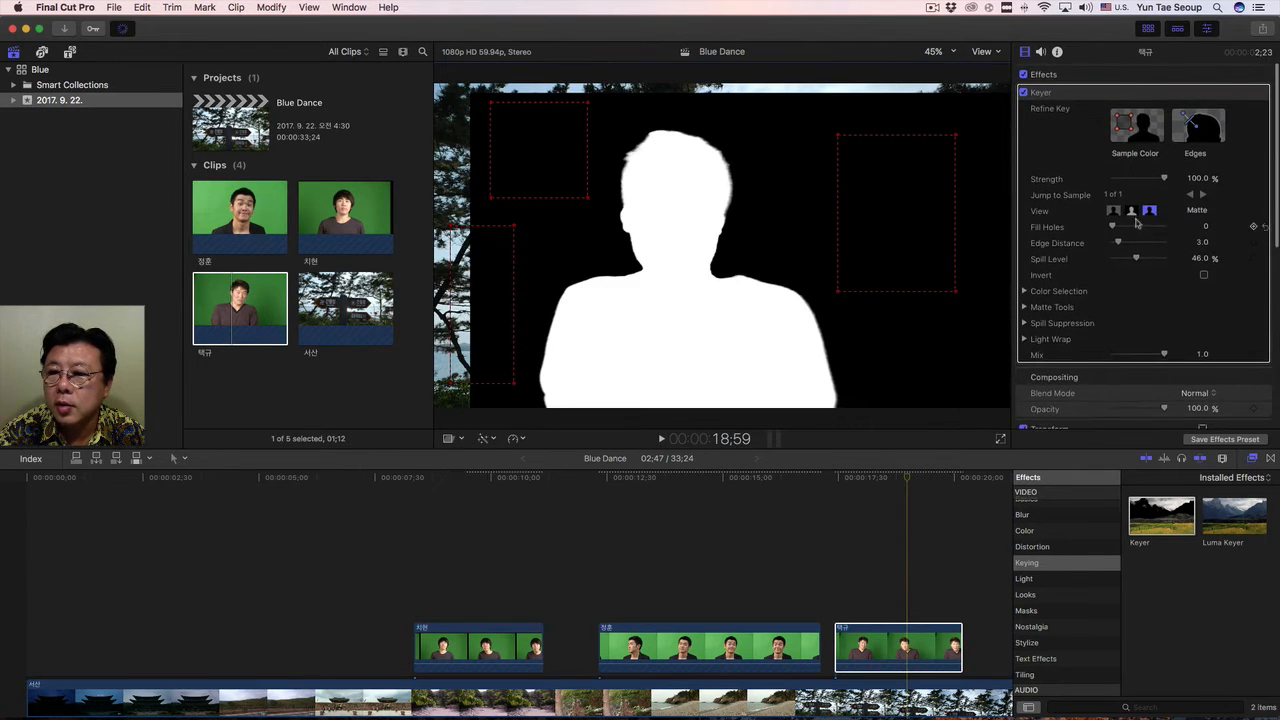
left_click(1116, 213)
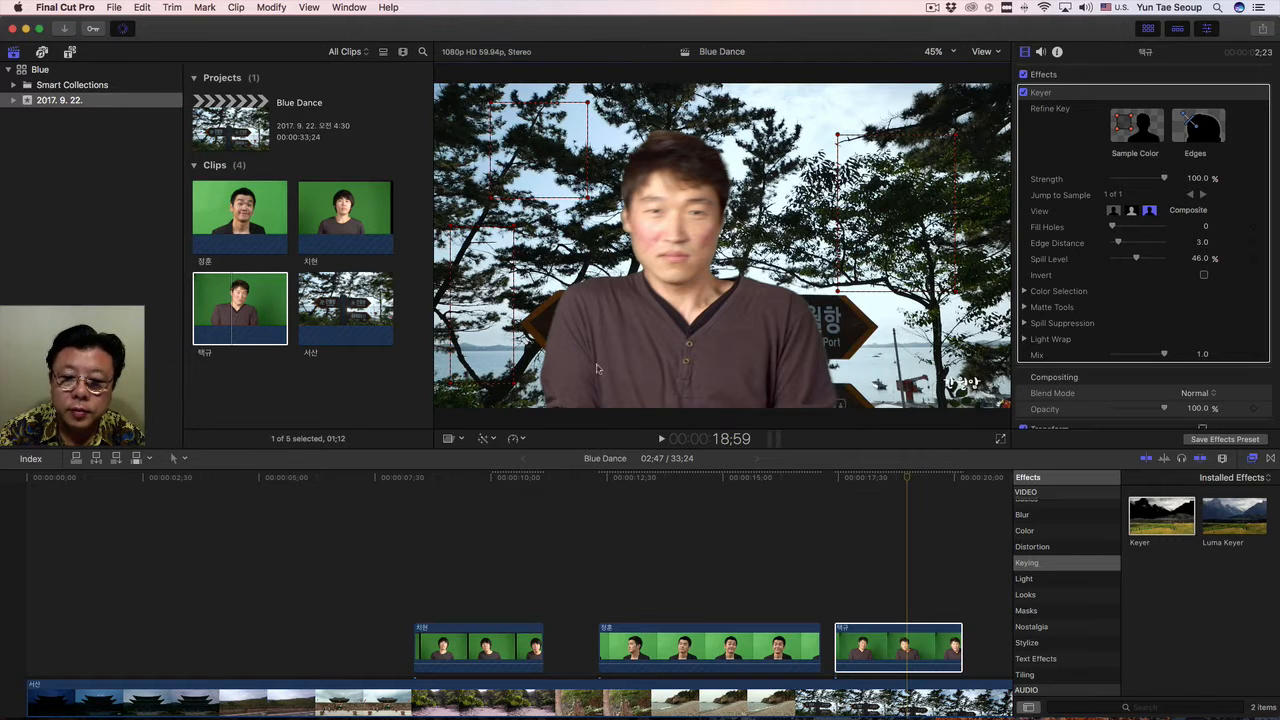
left_click(843, 480)
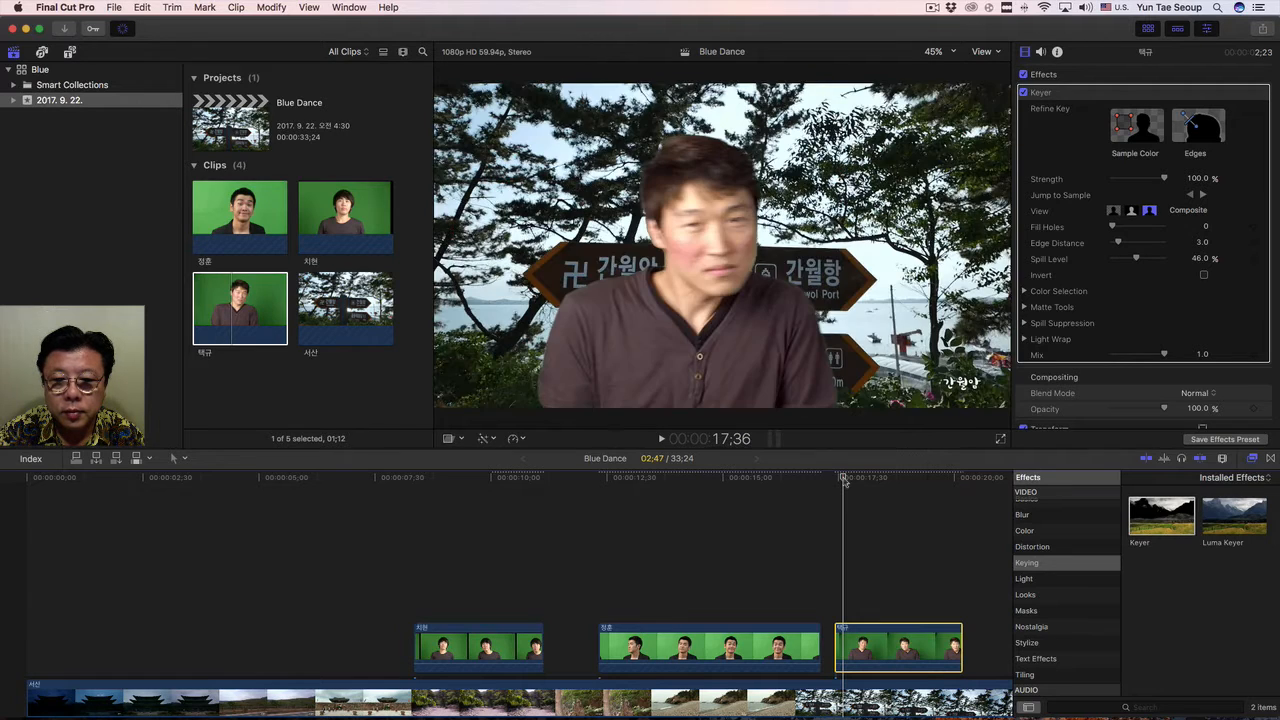
key("space")
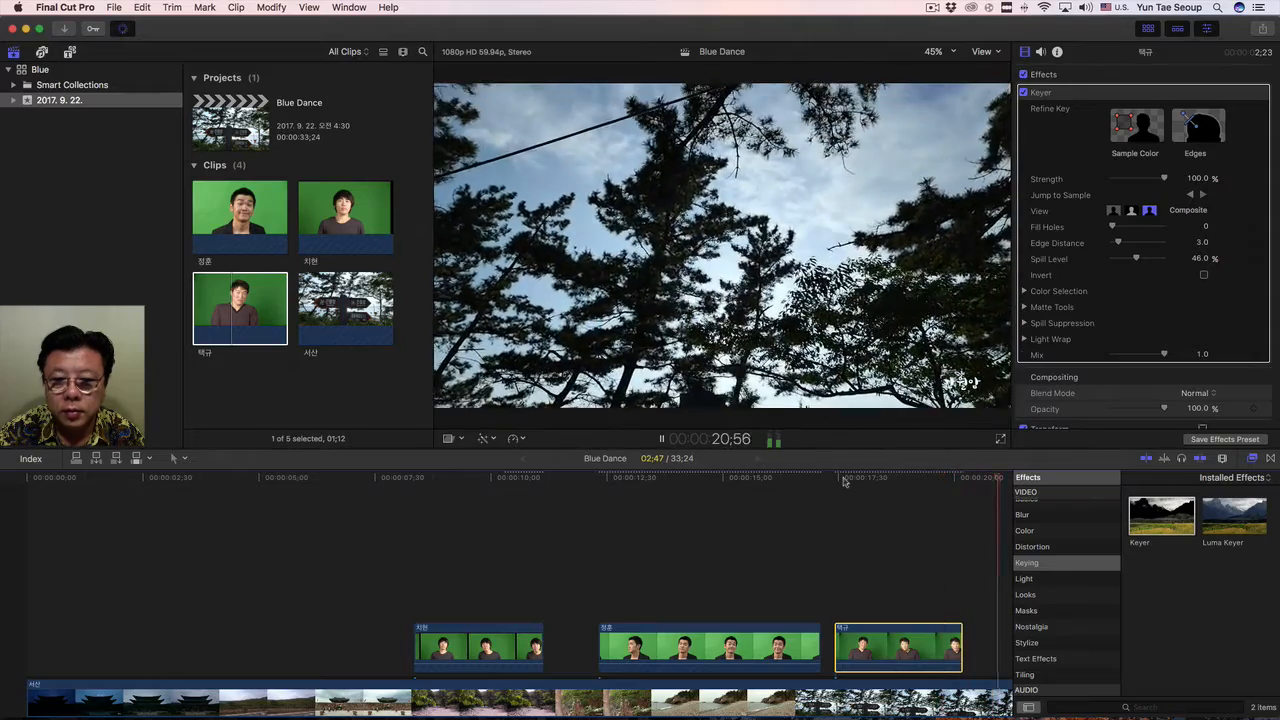
Stop playback, select the first green-screen clip, place the playhead within it at 9:21, and show the Keyer's Matte view.
left_click(893, 480)
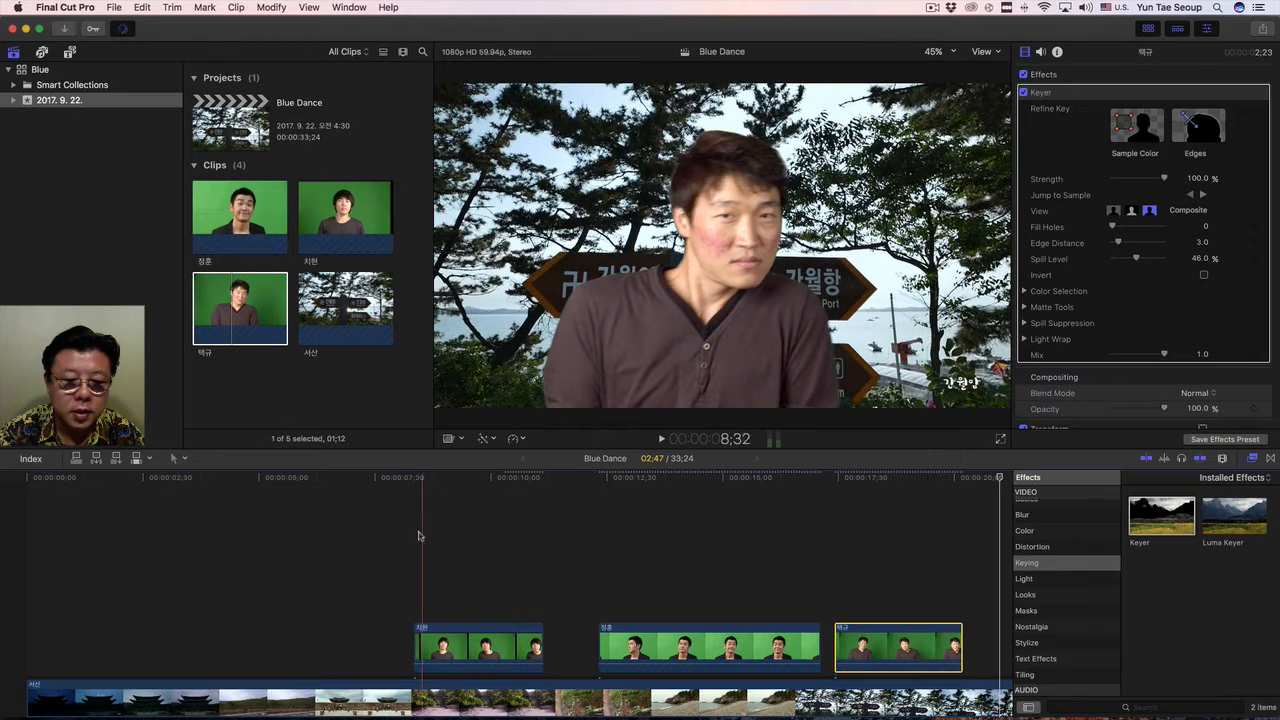
left_click(499, 644)
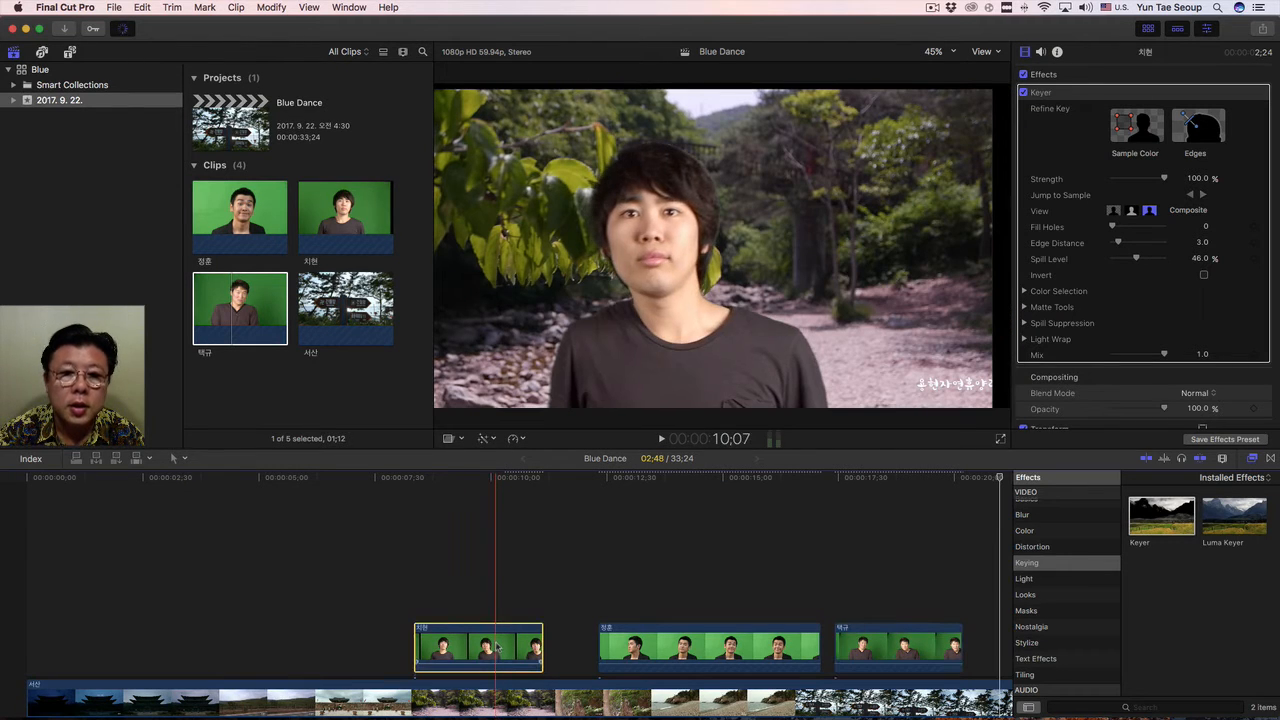
left_click(461, 479)
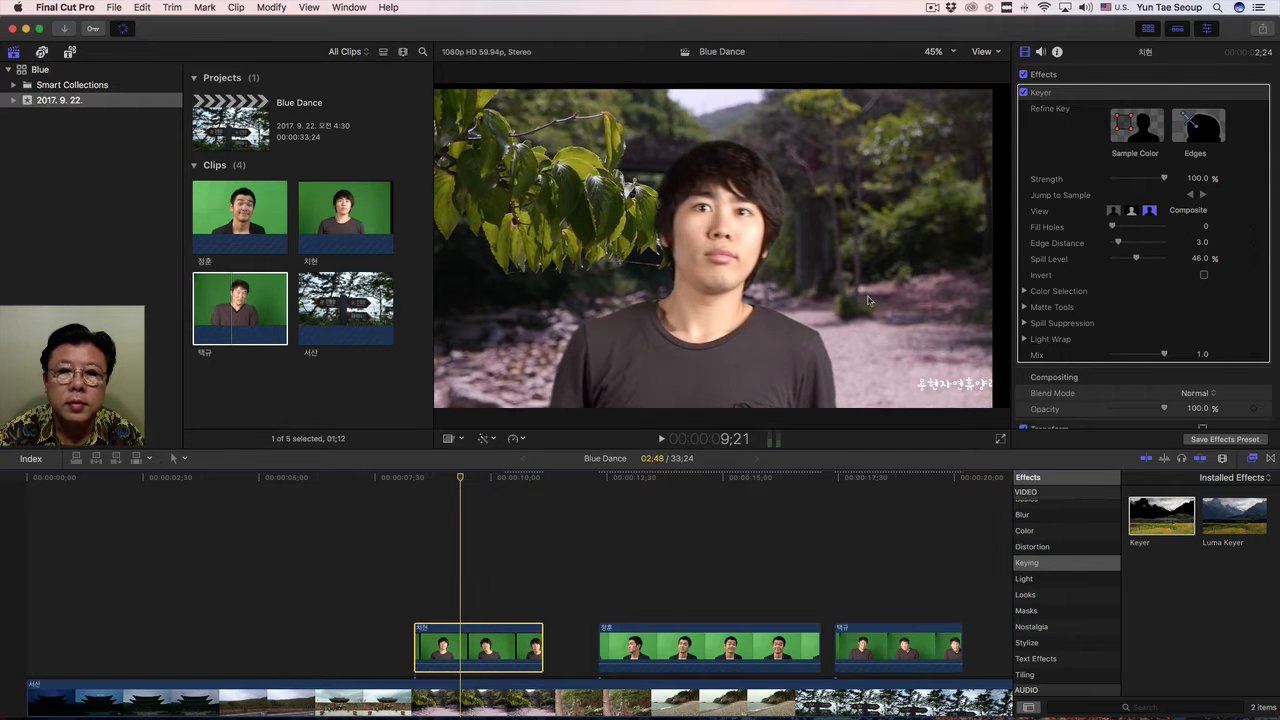
left_click(1135, 213)
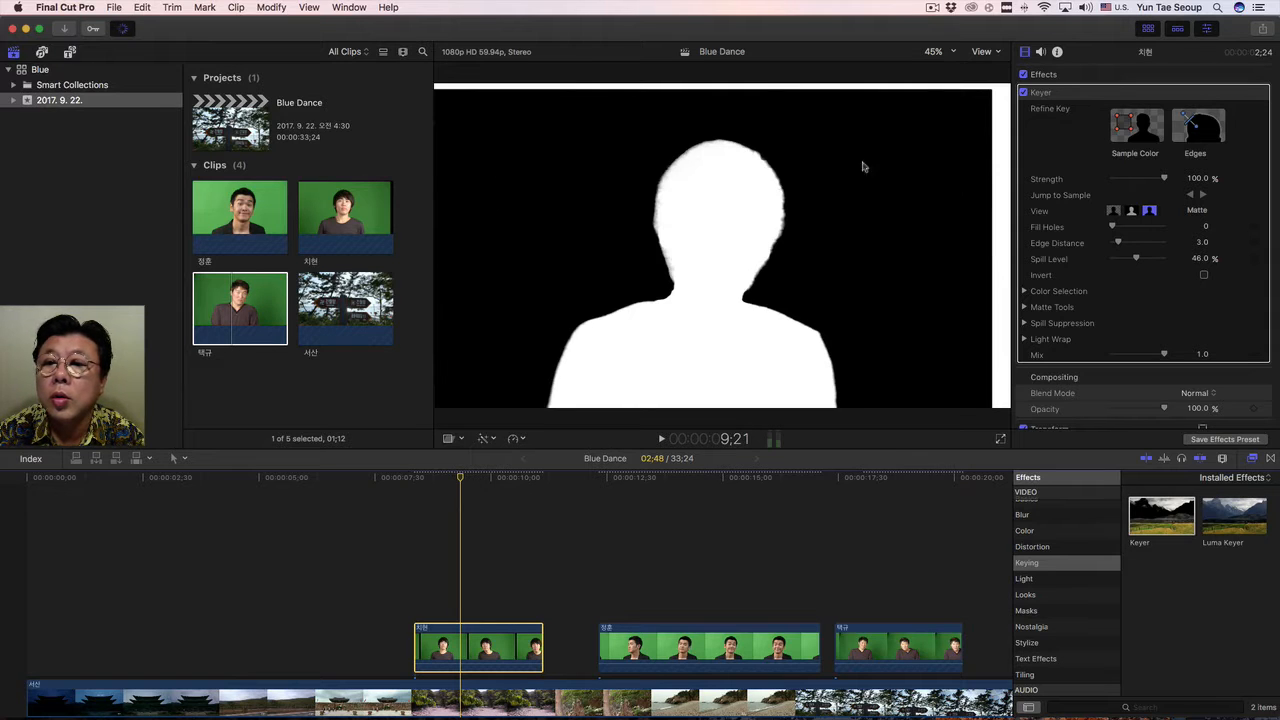
Draw three Sample Color rectangles over the backdrop, a tall one on each side of the man and a small one near his head.
left_click(1133, 125)
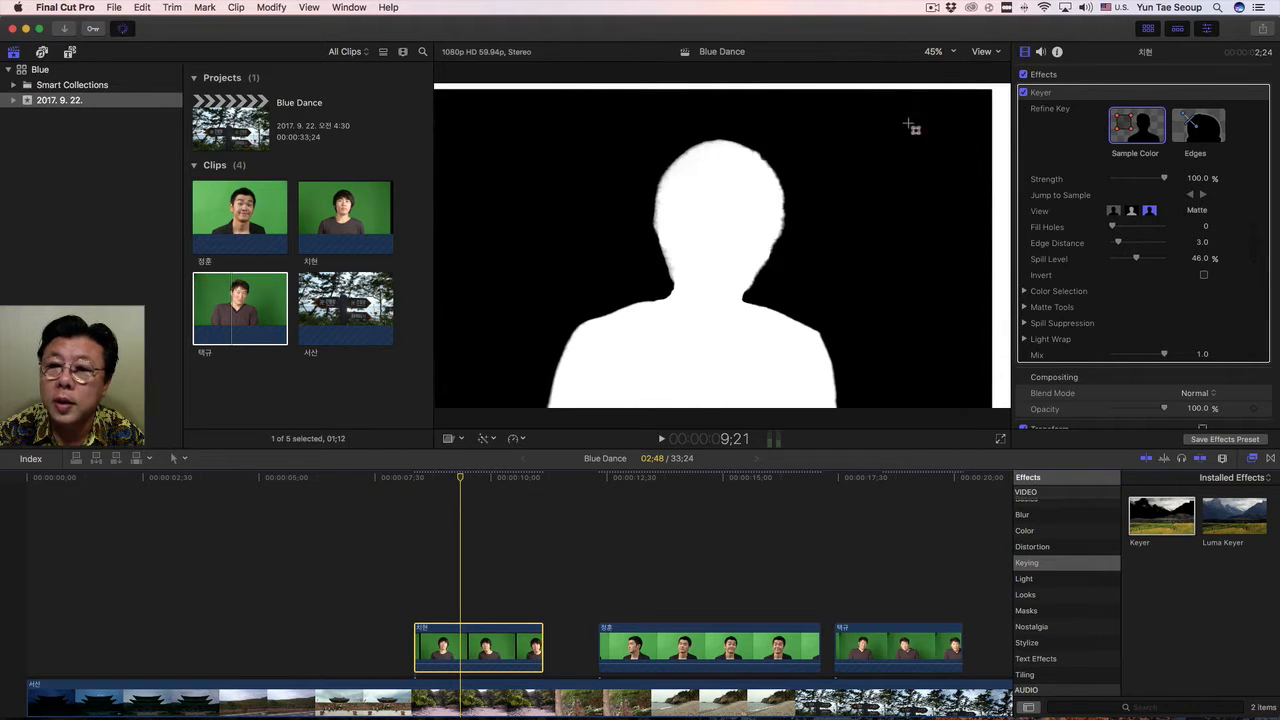
left_click_drag(880, 197, 946, 290)
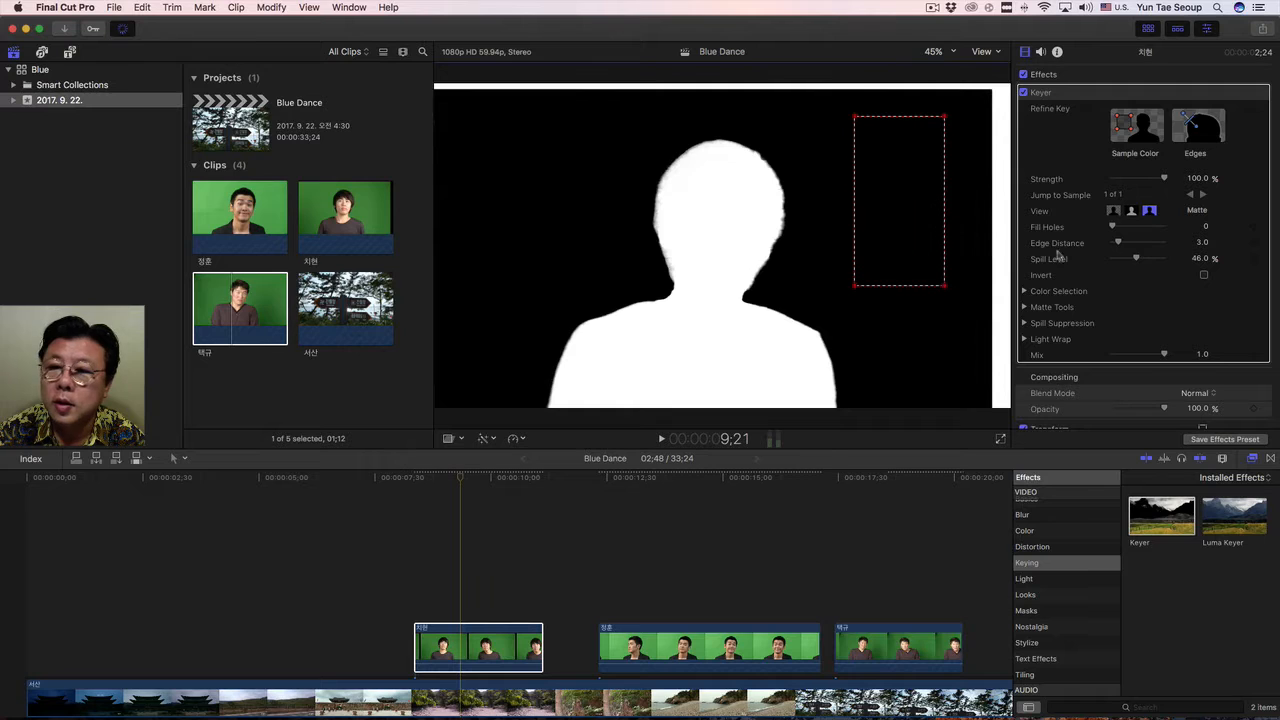
mouse_move(463, 118)
left_mouse_down()
mouse_move(505, 336)
mouse_move(538, 336)
left_mouse_up()
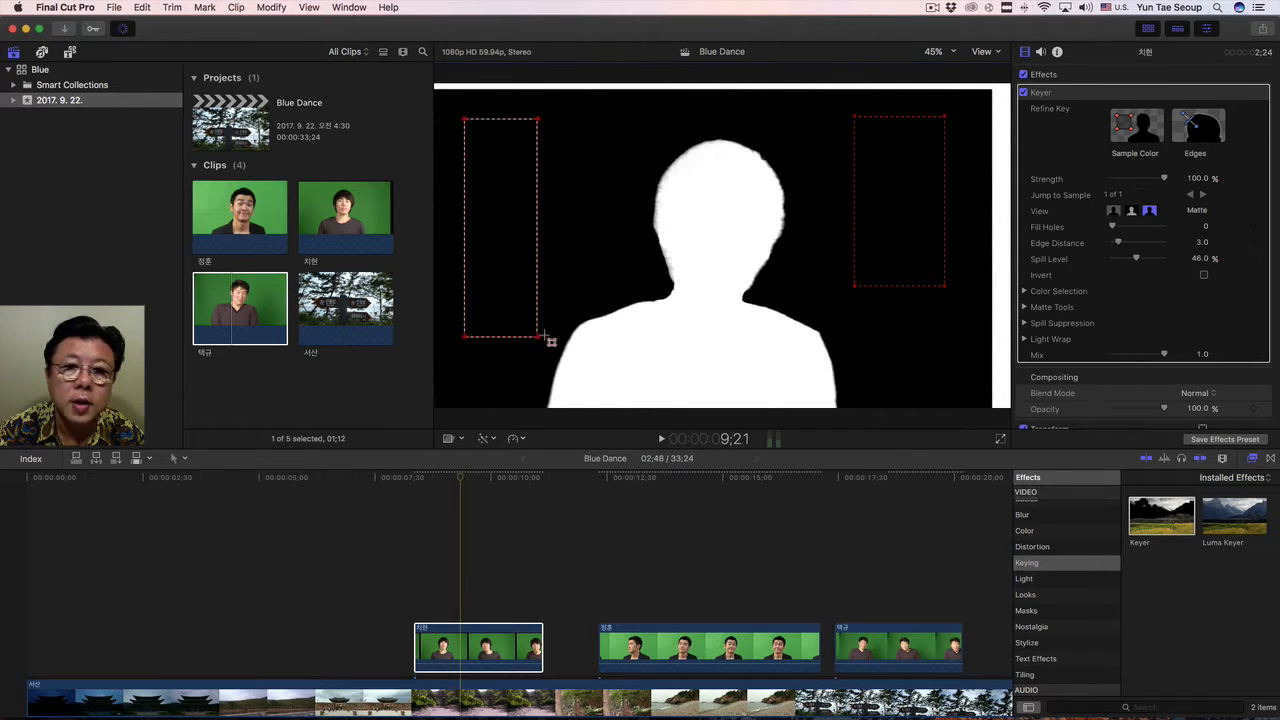
left_click(1148, 145)
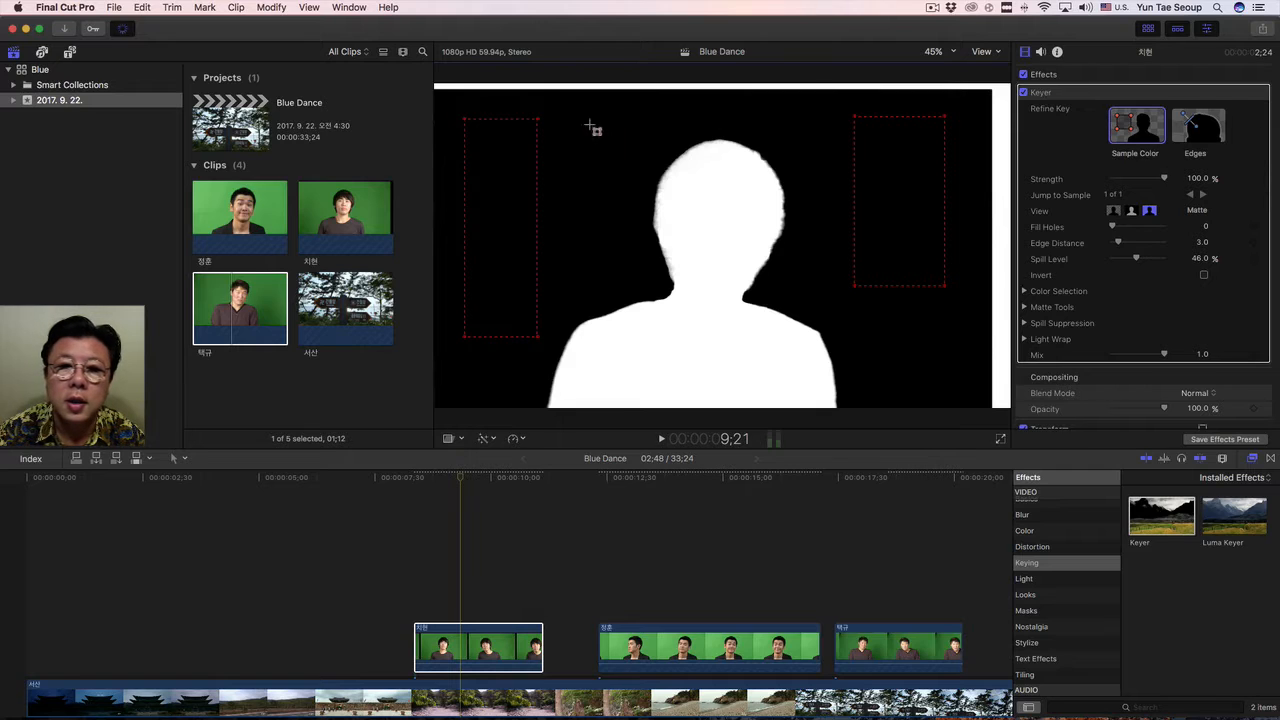
mouse_move(564, 122)
left_mouse_down()
mouse_move(577, 158)
mouse_move(610, 177)
left_mouse_up()
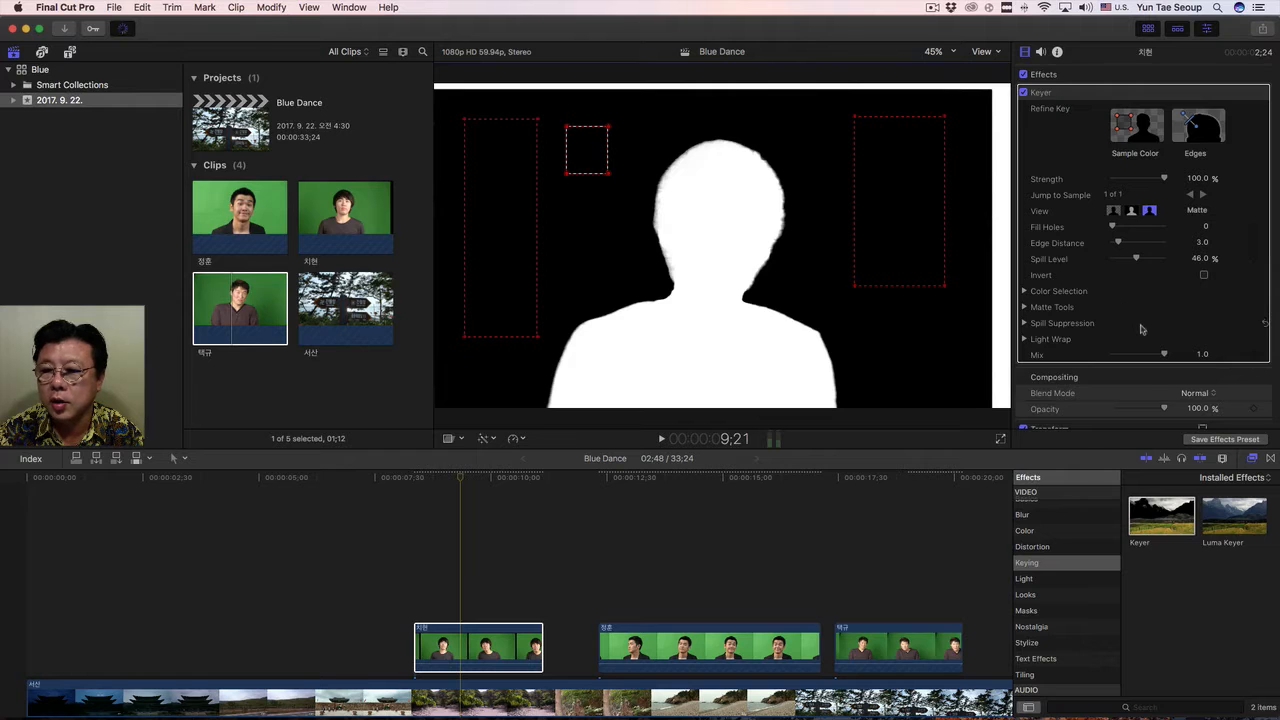
Trim the first green-screen clip with Crop values of 64 px for Top and 176 px for Right.
scroll(1141, 330, "down", 3)
scroll(1141, 330, "down", 4)
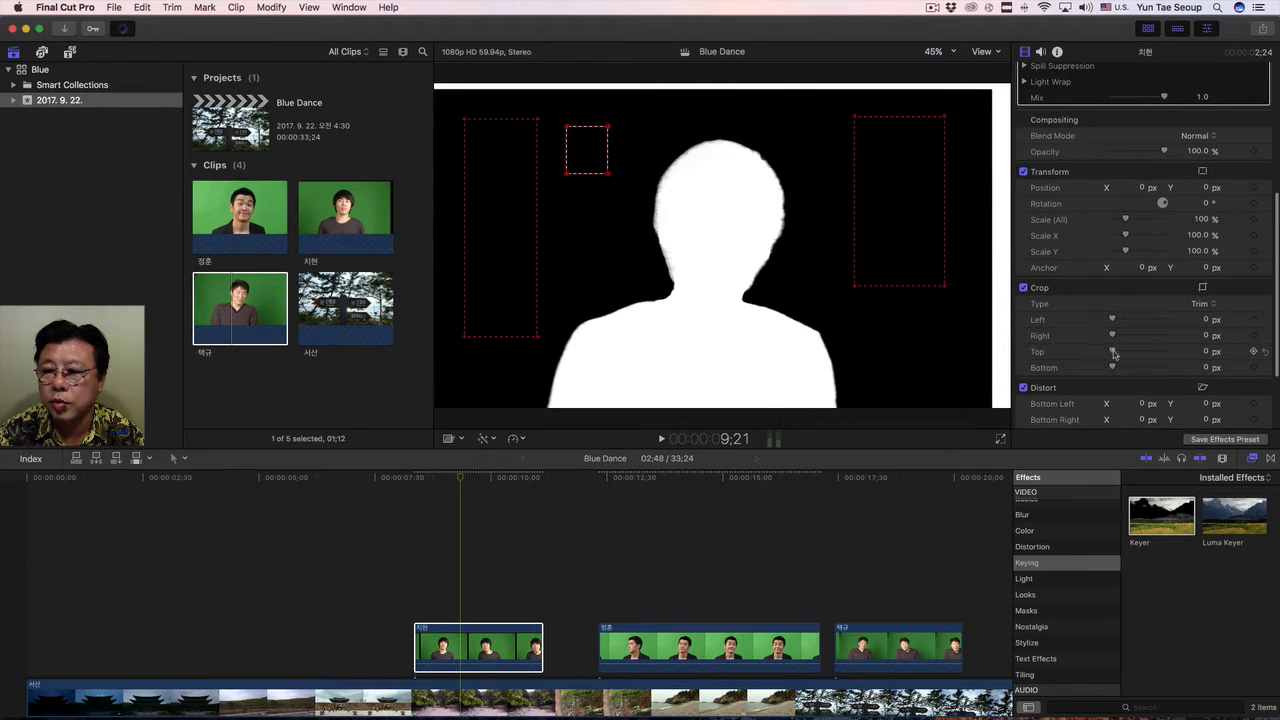
left_click_drag(1113, 352, 1127, 338)
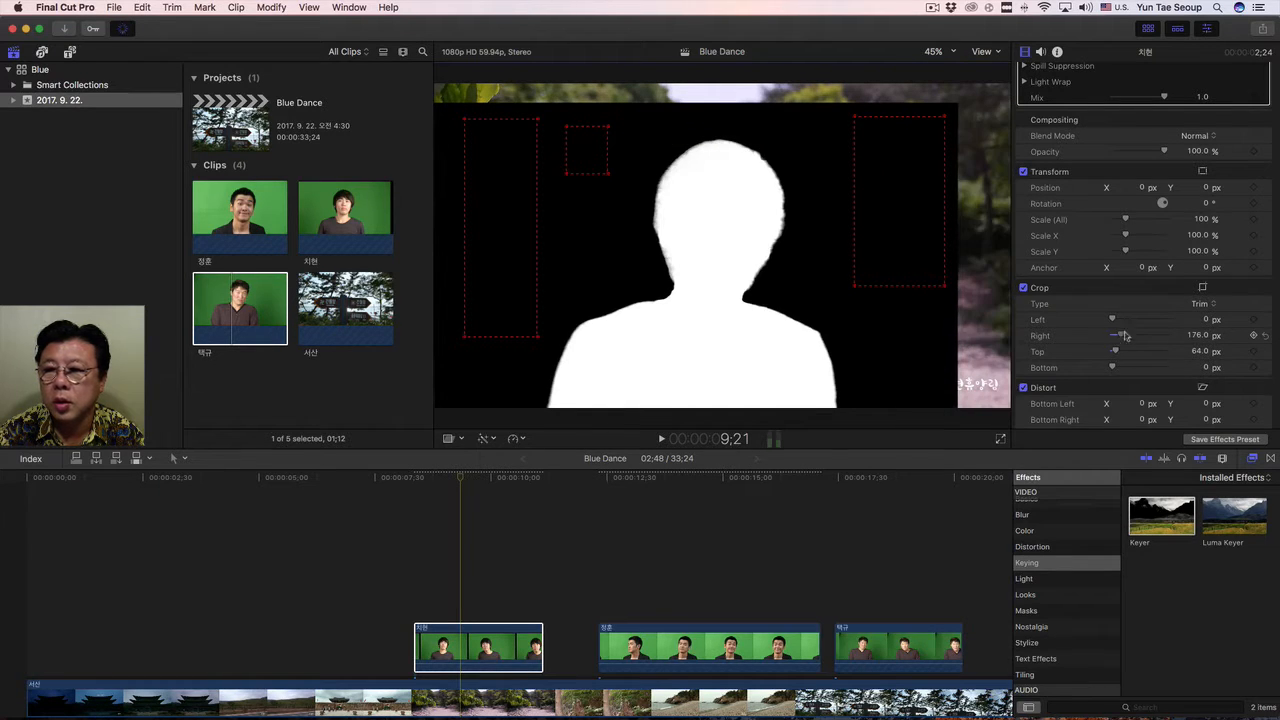
Return the Keyer to the Composite view and move the playhead to the start of the first green-screen clip.
scroll(1136, 231, "up", 3)
scroll(1136, 231, "up", 6)
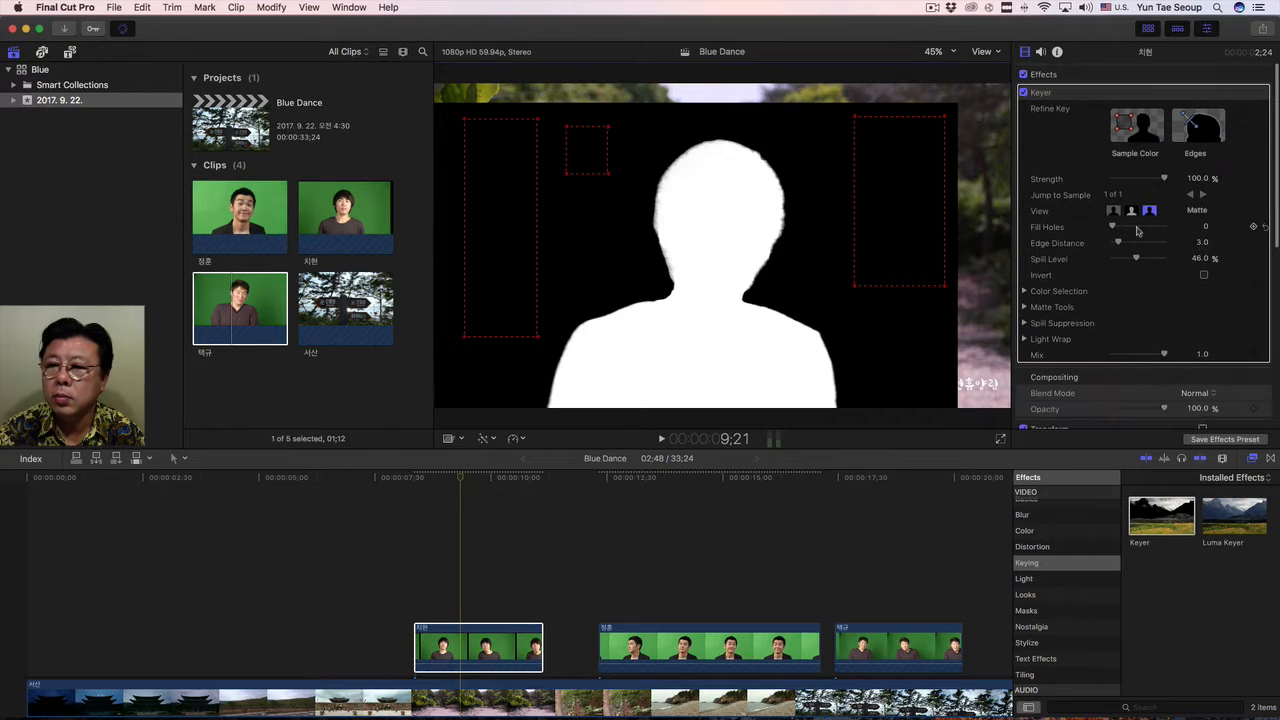
left_click(1117, 213)
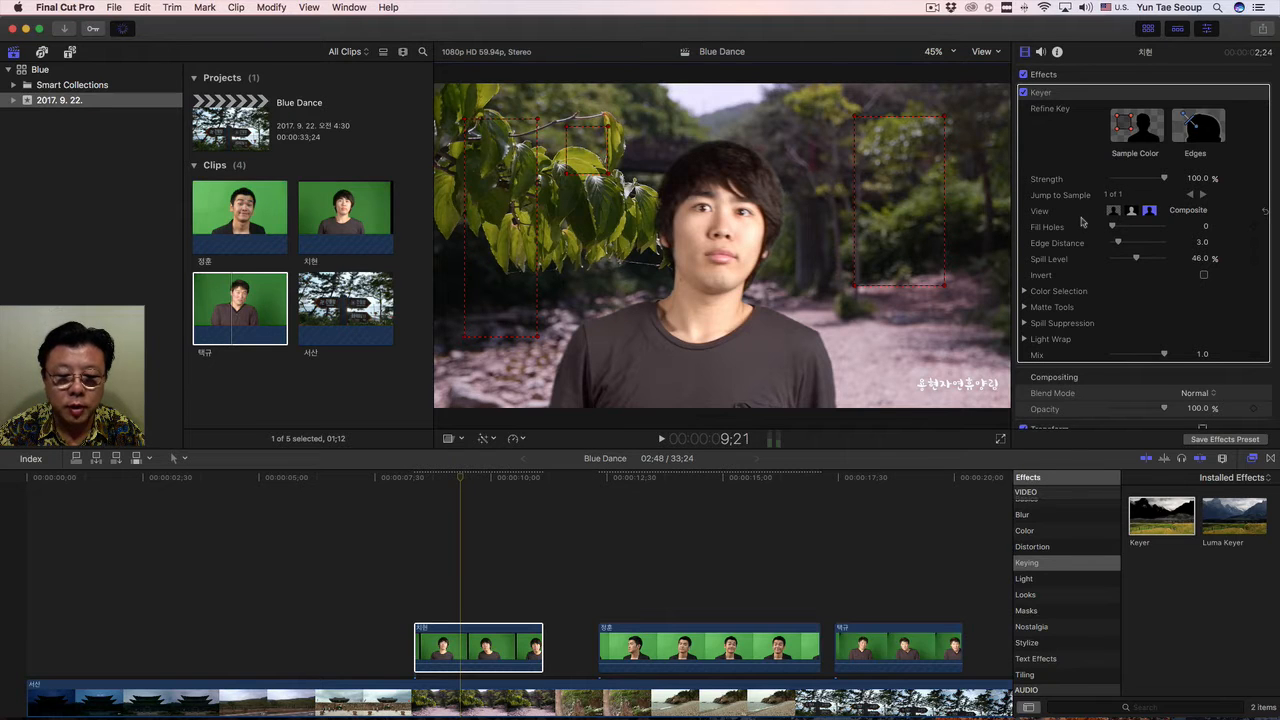
left_click(415, 485)
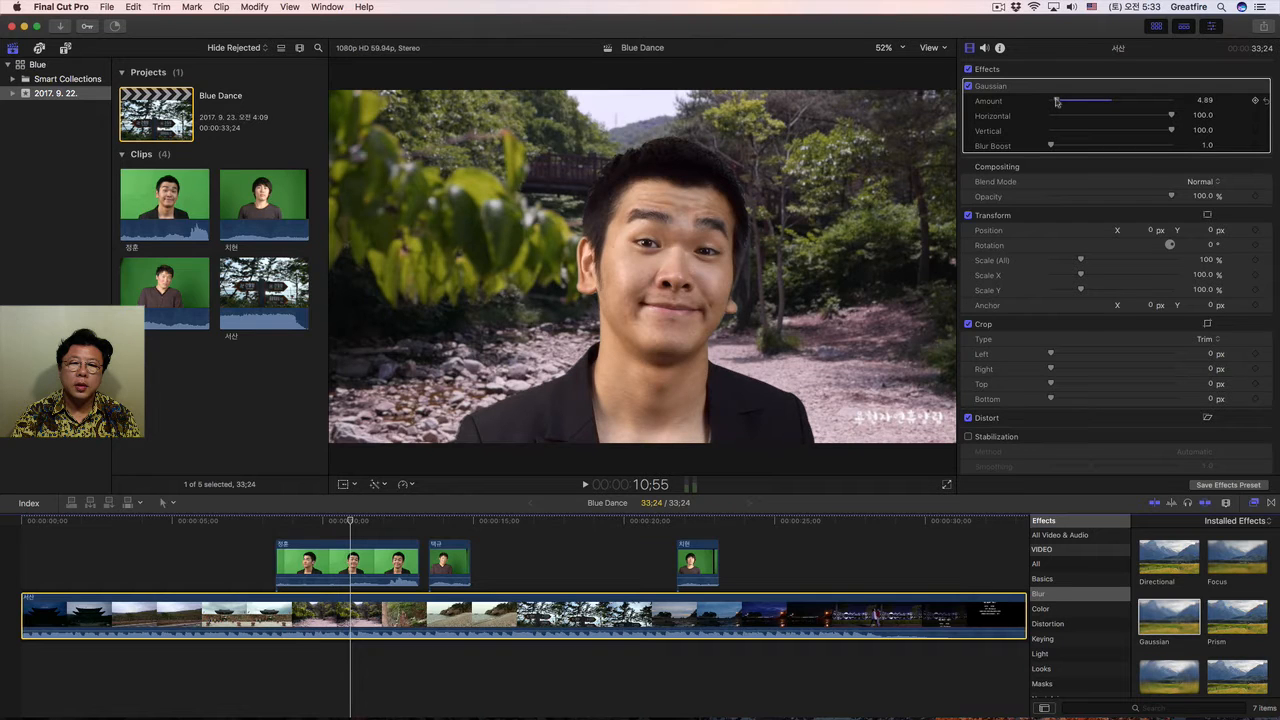
Stack the two shorter green-screen clips above the longer one with aligned starts, placing the man in the buttoned shirt uppermost.
left_click(454, 521)
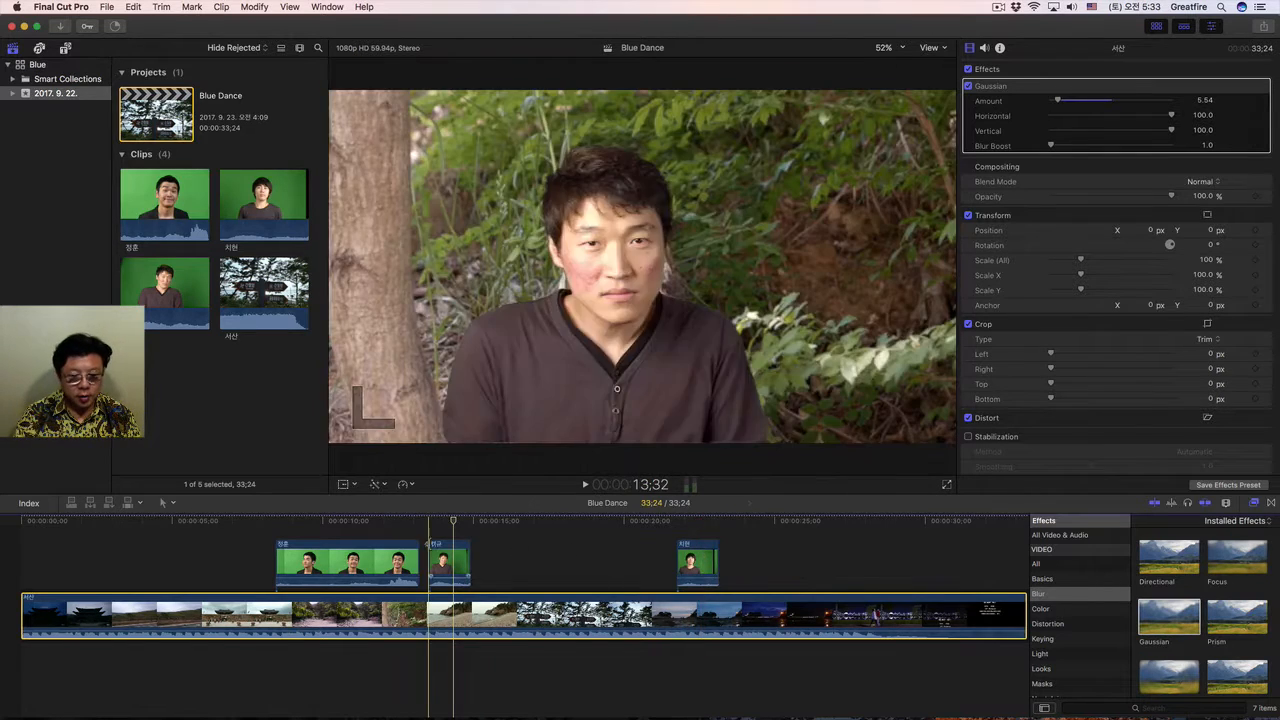
scroll(390, 545, "up", 1)
left_click_drag(448, 575, 298, 532)
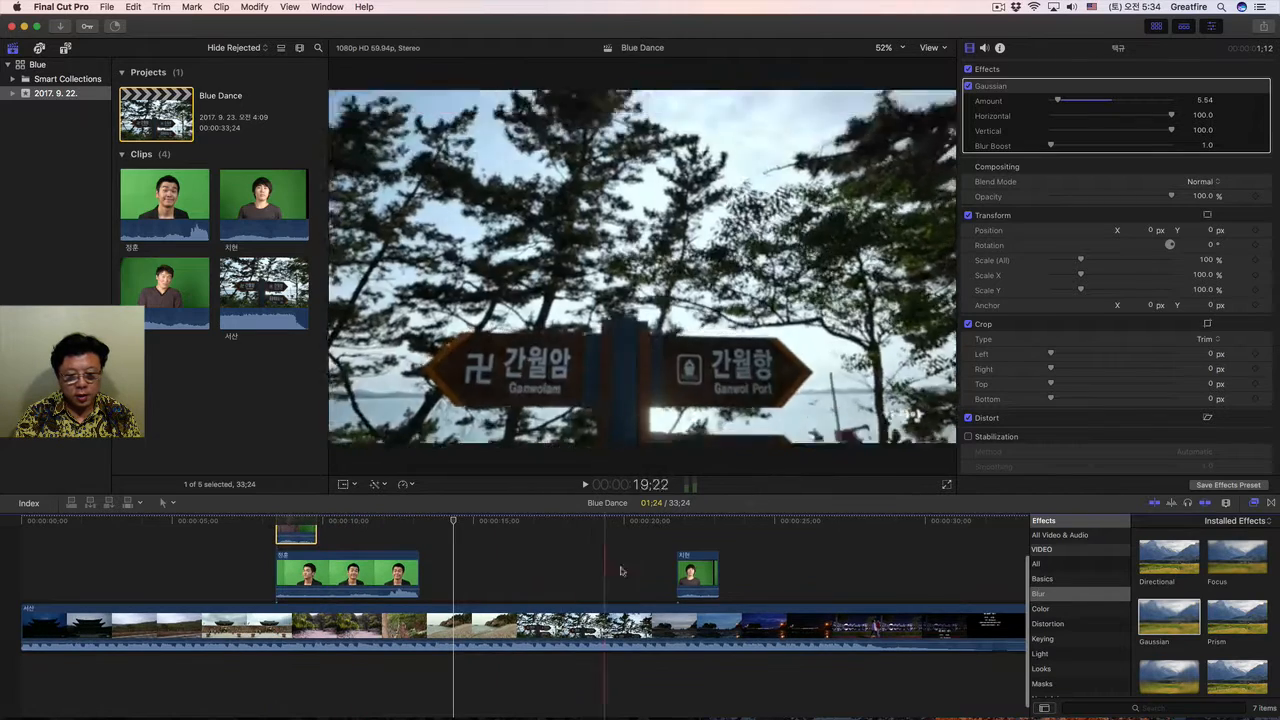
left_click_drag(690, 580, 305, 523)
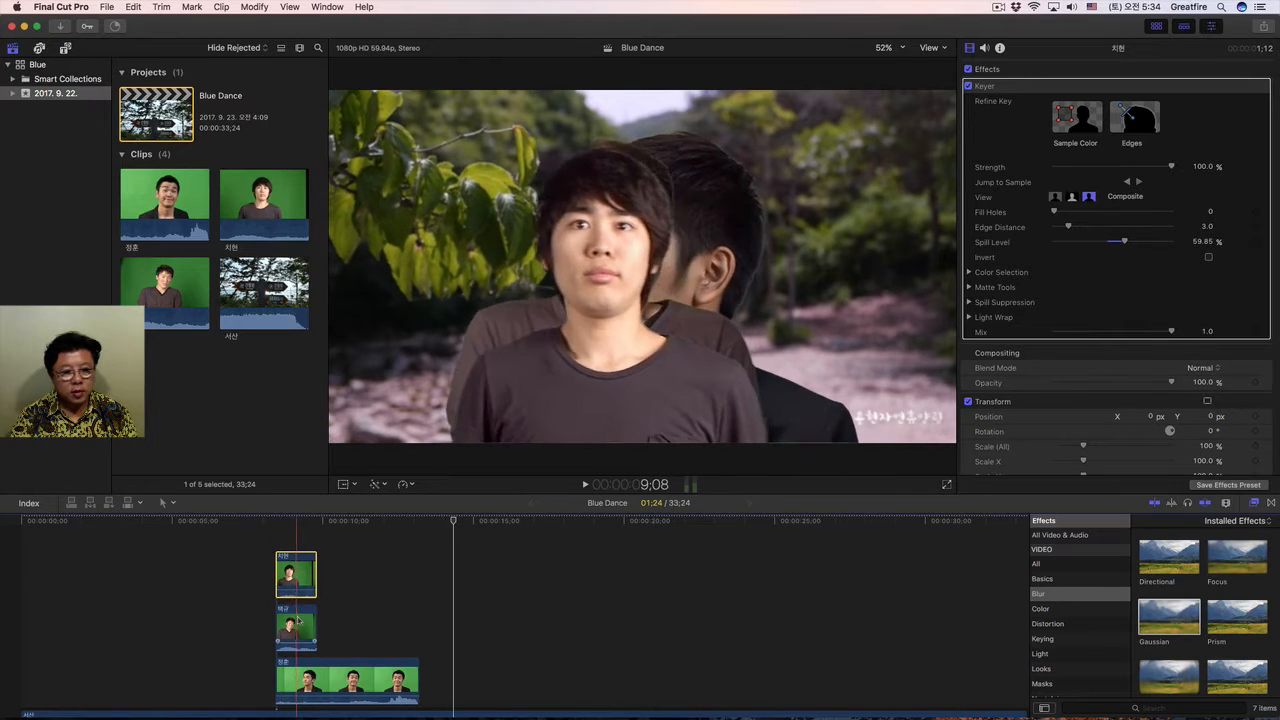
left_click_drag(292, 627, 292, 559)
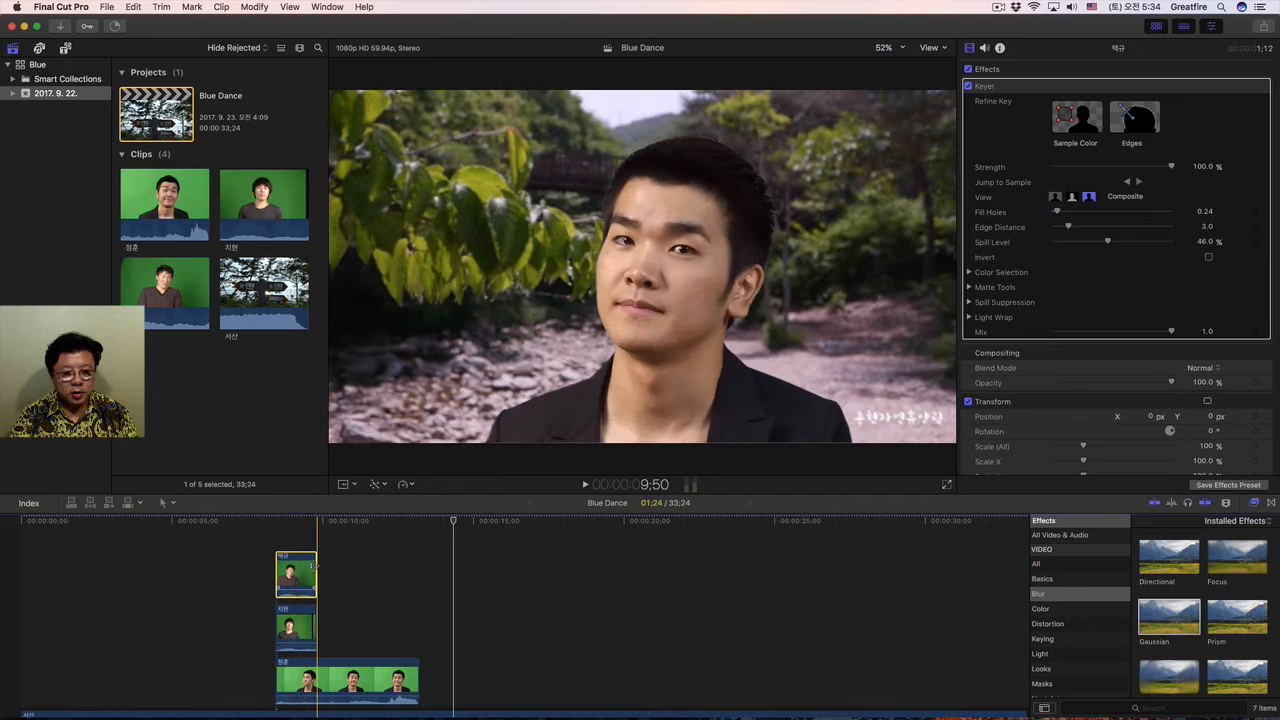
Unstack the two shorter clips directly above the background, the uppermost just after the long clip and the other at about 22 s.
scroll(312, 569, "down", 3)
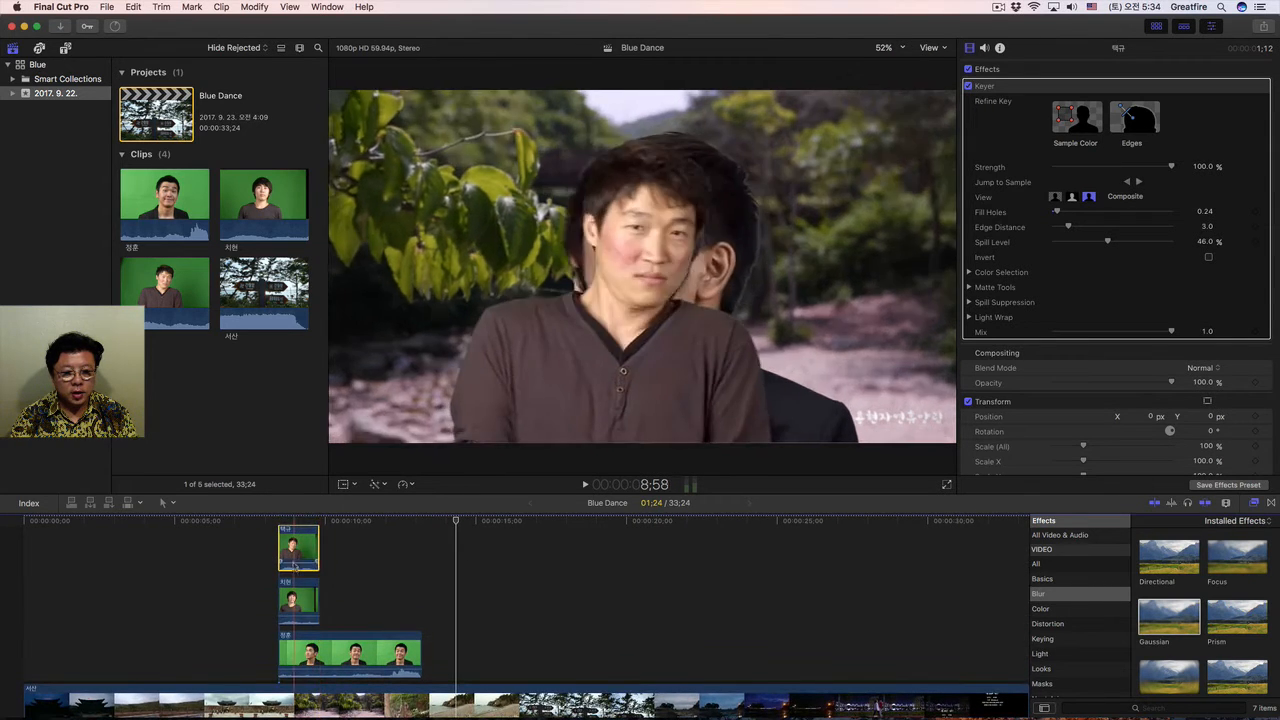
left_click_drag(313, 565, 461, 658)
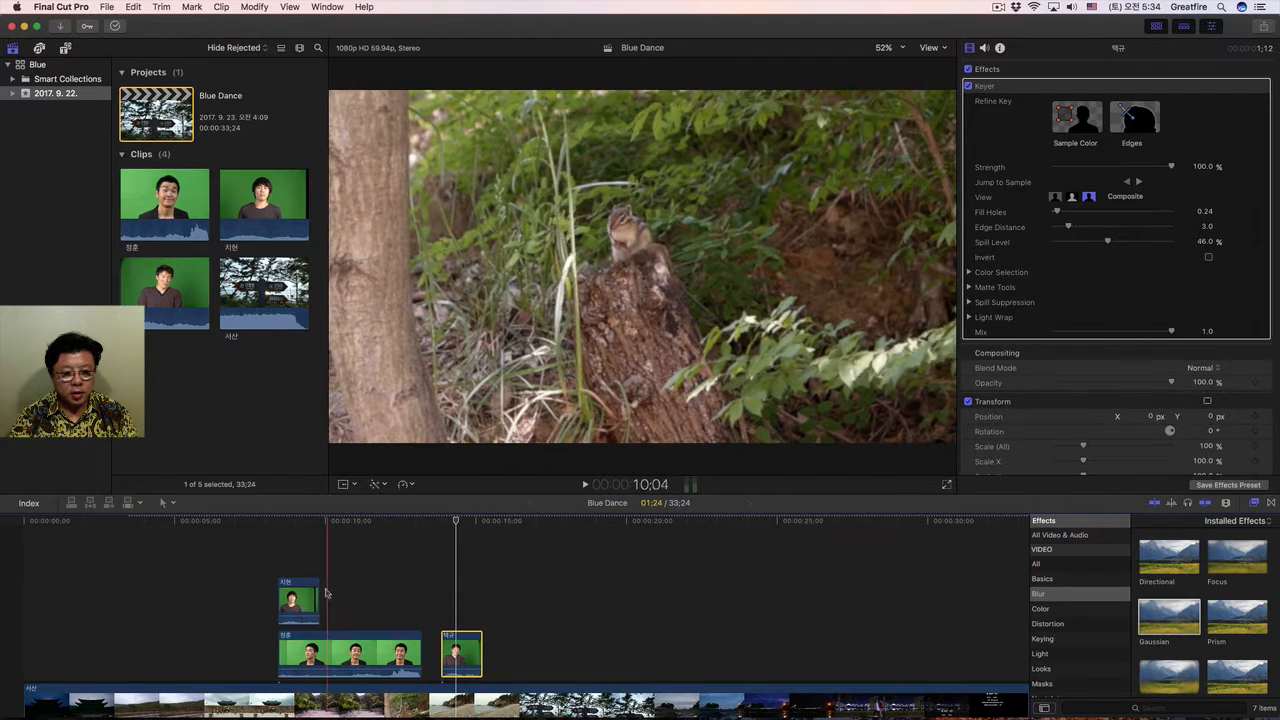
left_click_drag(300, 600, 703, 657)
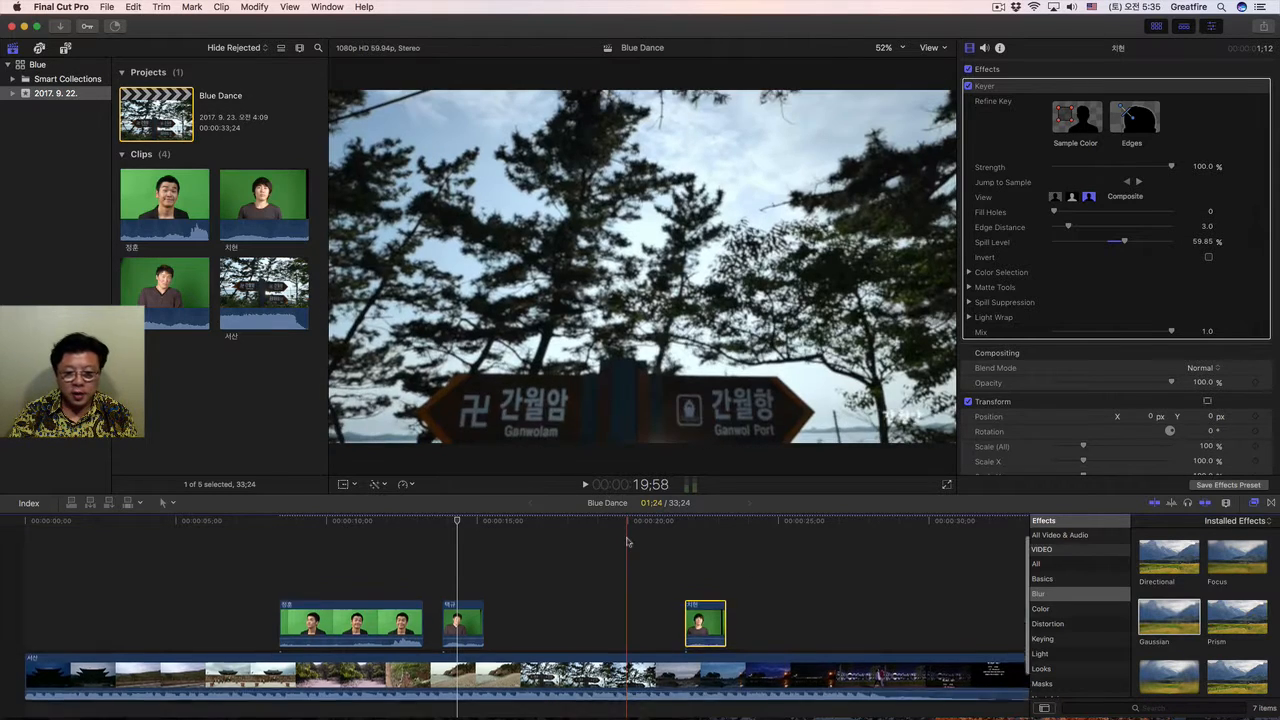
scroll(628, 541, "down", 3)
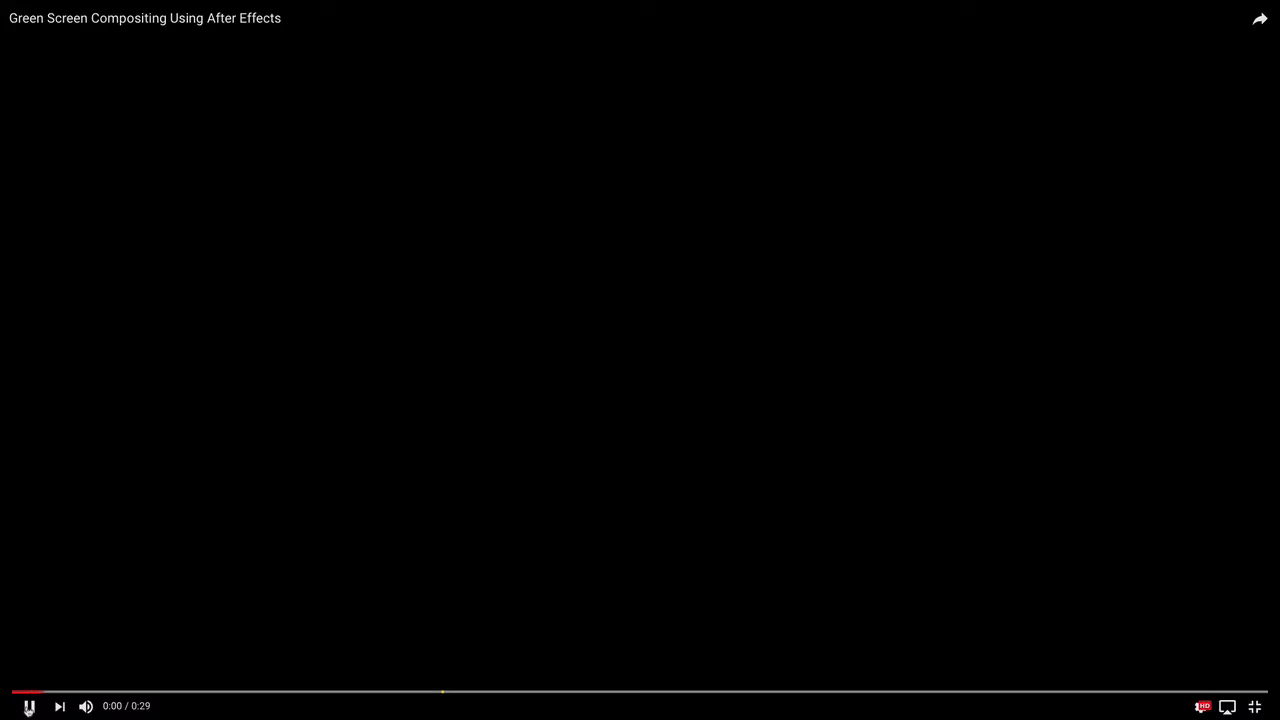